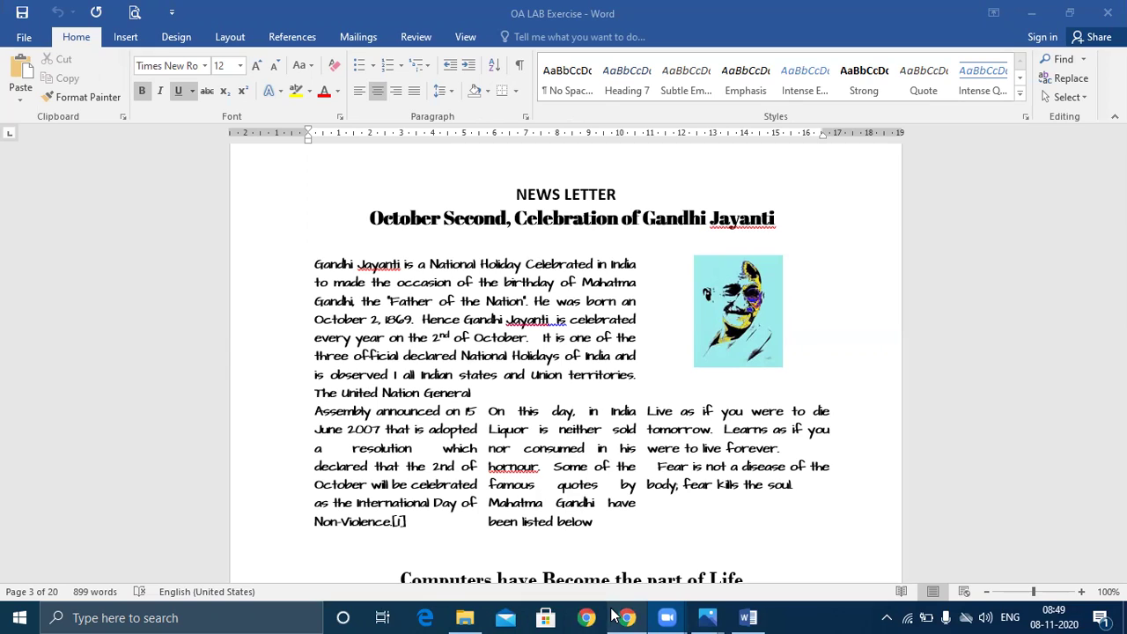
# Switch to Chrome and browse the Google image results for News Letter
pyautogui.moveTo(614, 614)
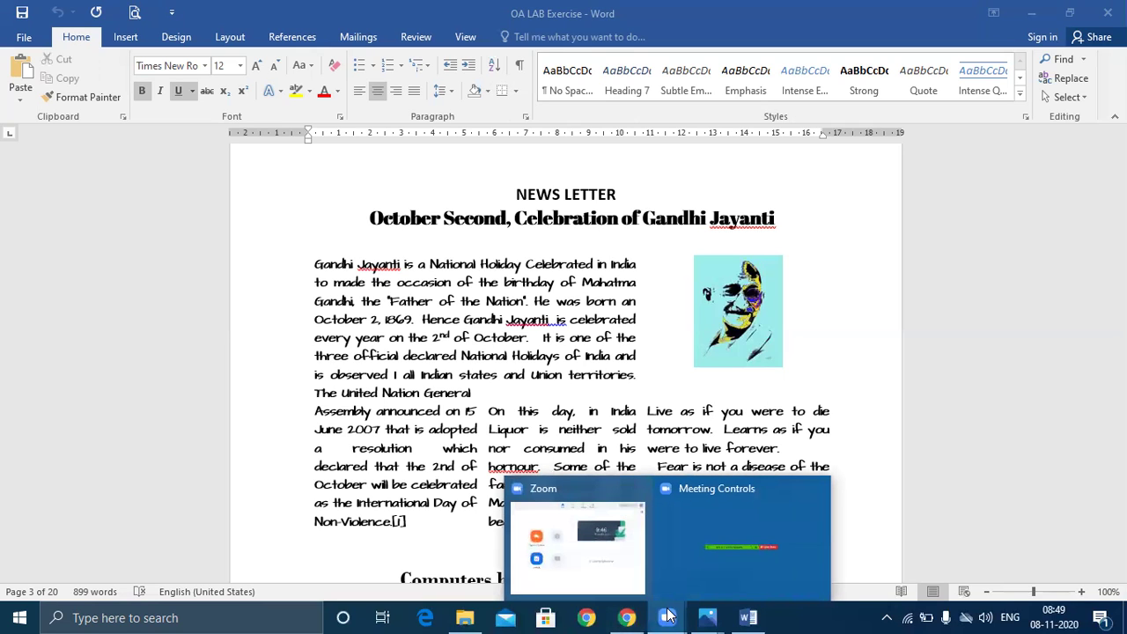
pyautogui.moveTo(707, 617)
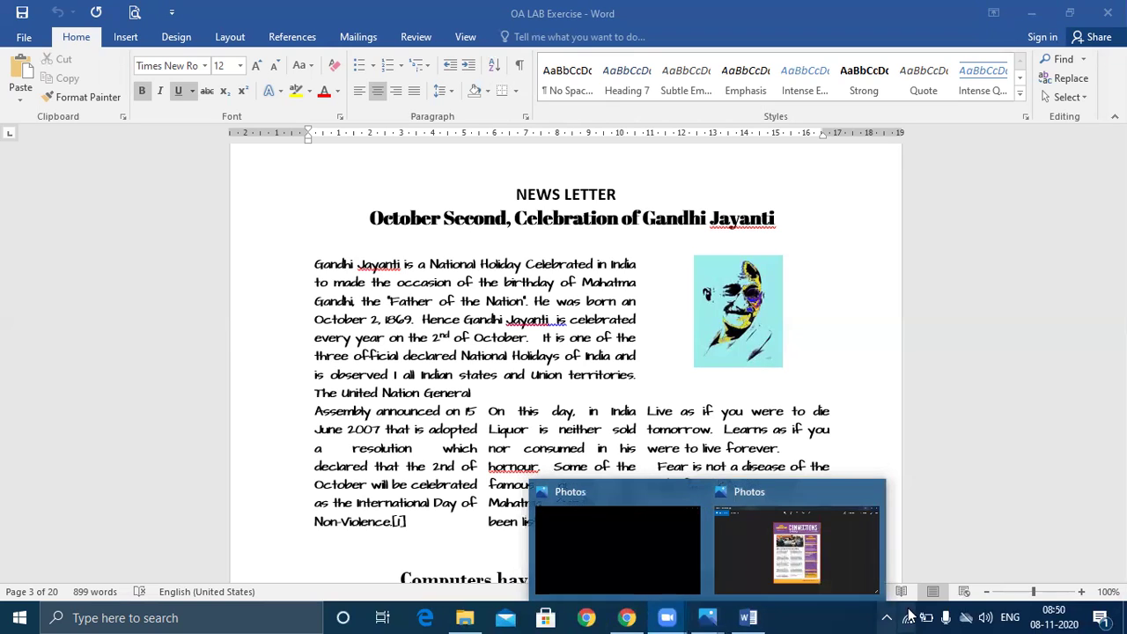
pyautogui.click(624, 618)
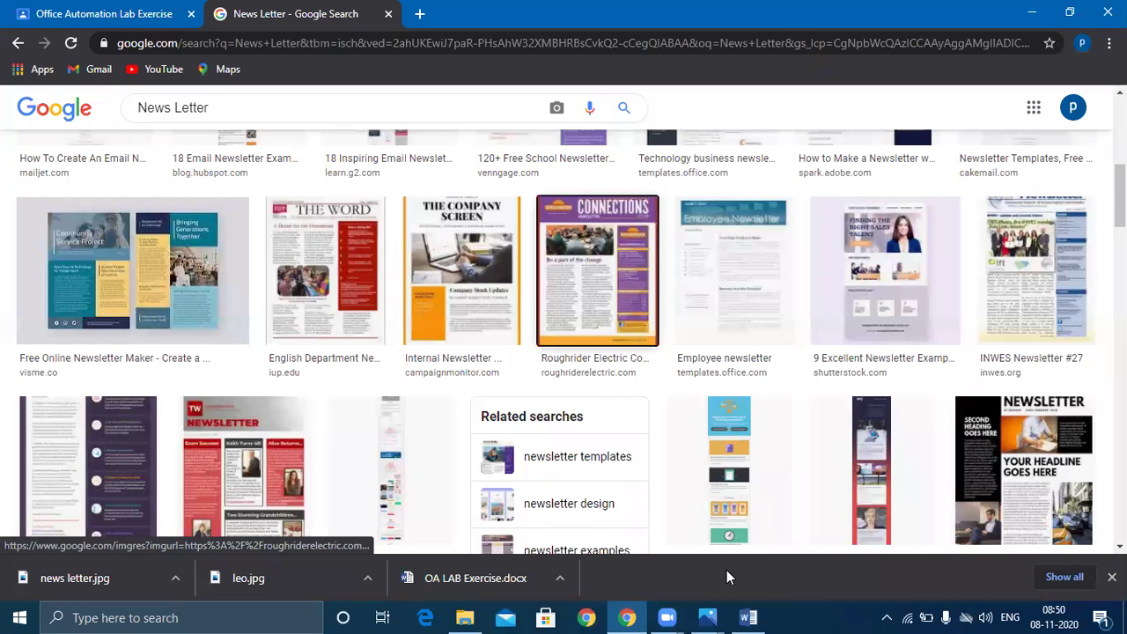
pyautogui.scroll(-2, 605, 397)
pyautogui.scroll(4, 602, 402)
pyautogui.scroll(4, 602, 402)
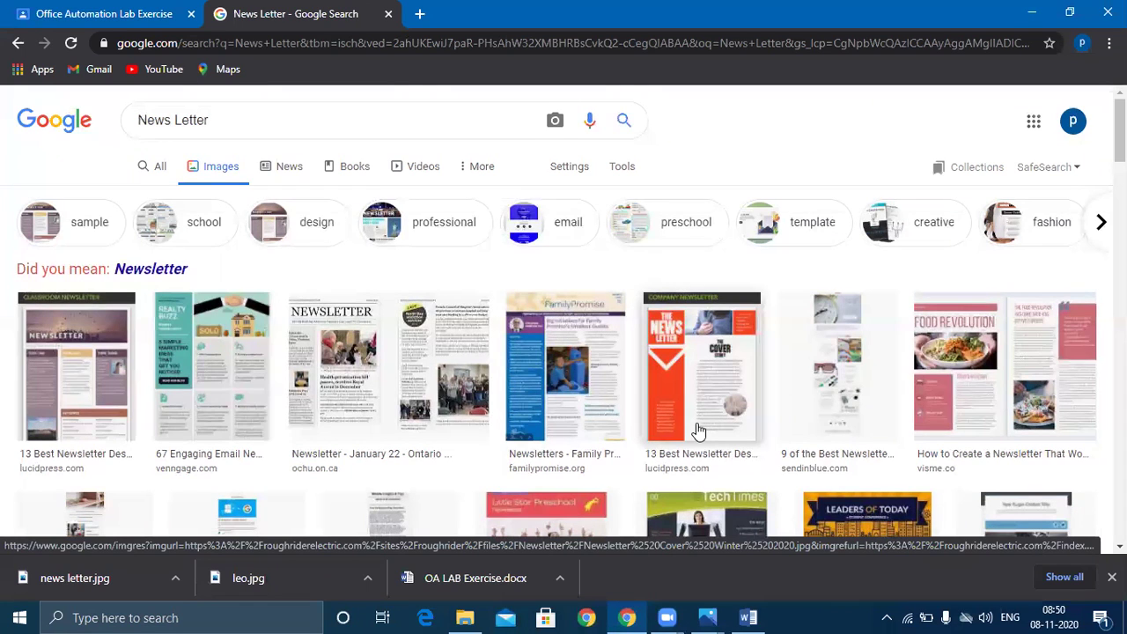
# Switch to Photos and view the whole sample newsletter image news letter.jpg
pyautogui.click(585, 617)
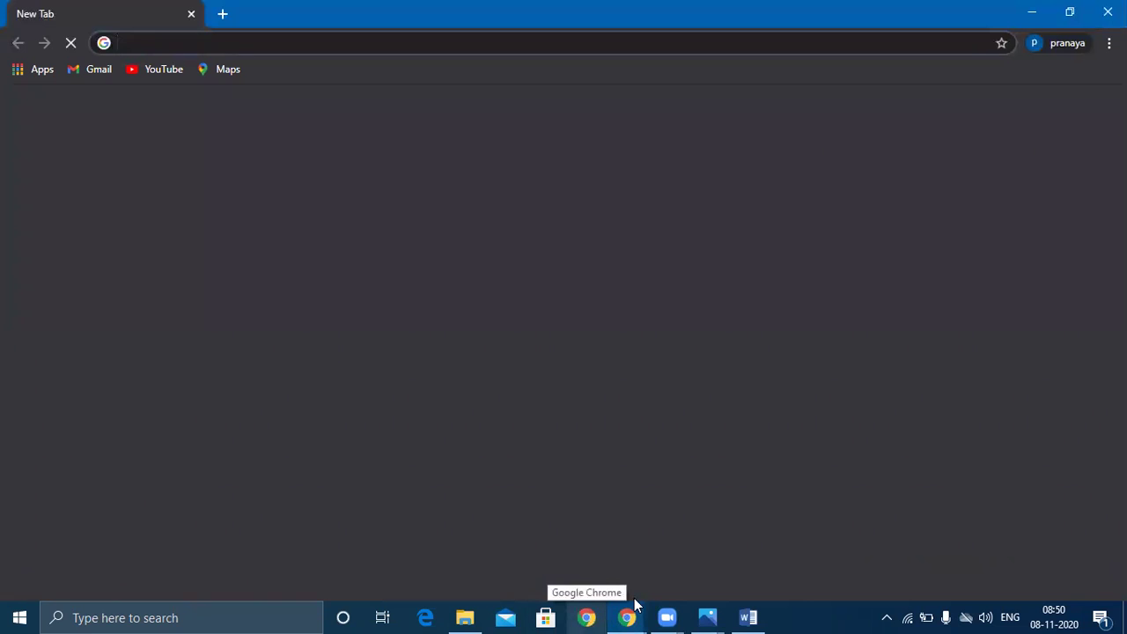
pyautogui.moveTo(642, 612)
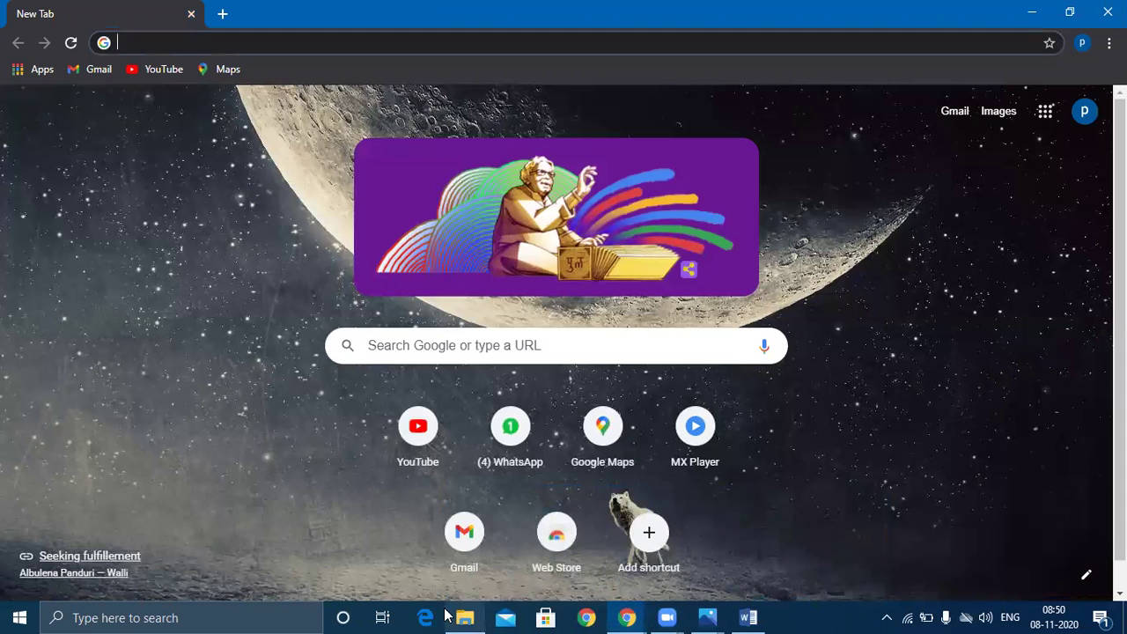
pyautogui.click(590, 620)
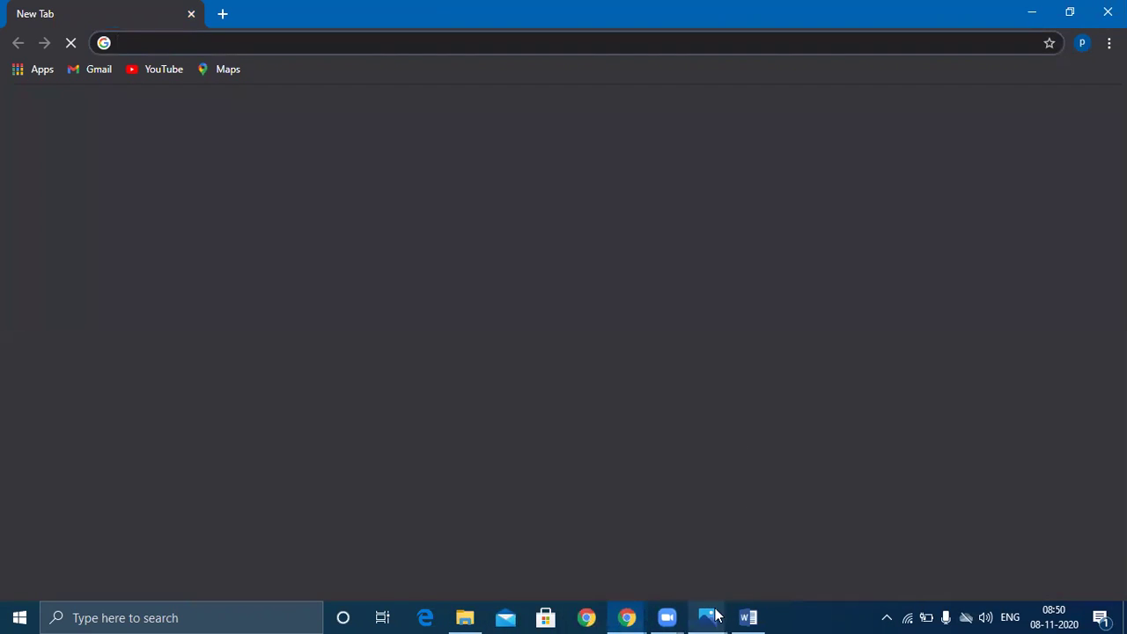
pyautogui.moveTo(711, 616)
pyautogui.click(815, 526)
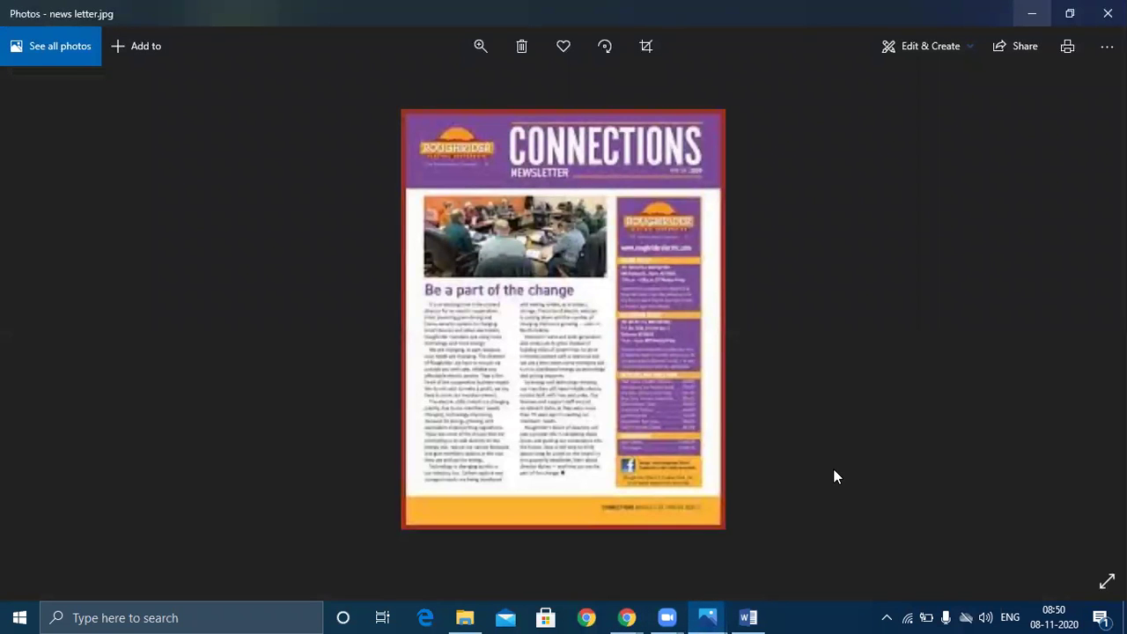
pyautogui.scroll(-2, 836, 477)
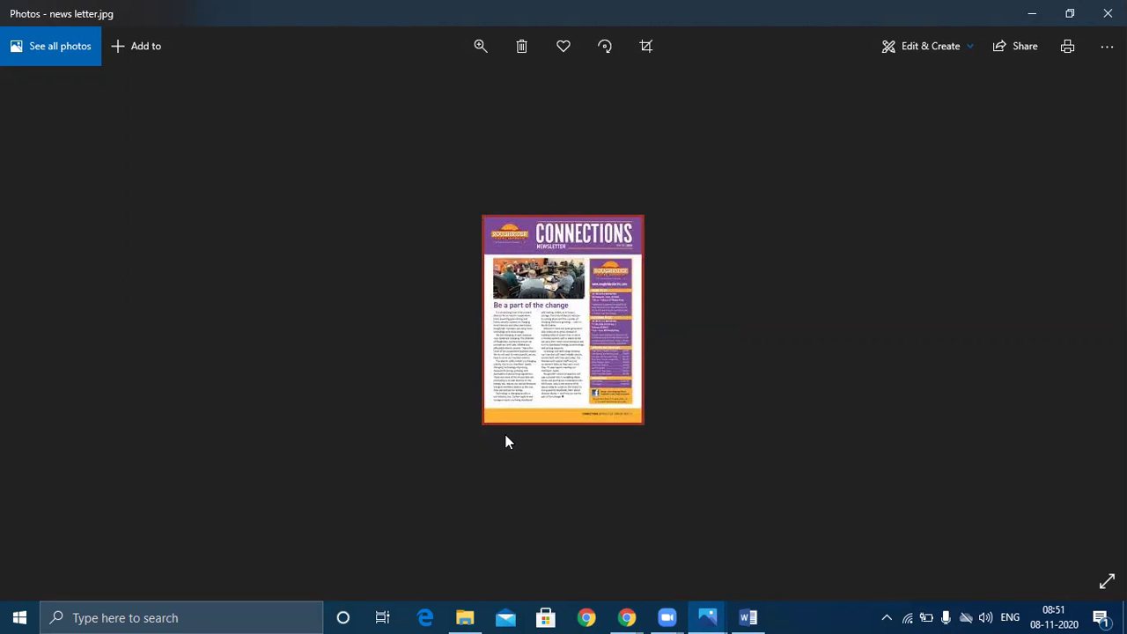
# Switch to the OA LAB Exercise document in Word and review the layout of its newsletter pages
pyautogui.click(748, 618)
pyautogui.scroll(-8, 529, 318)
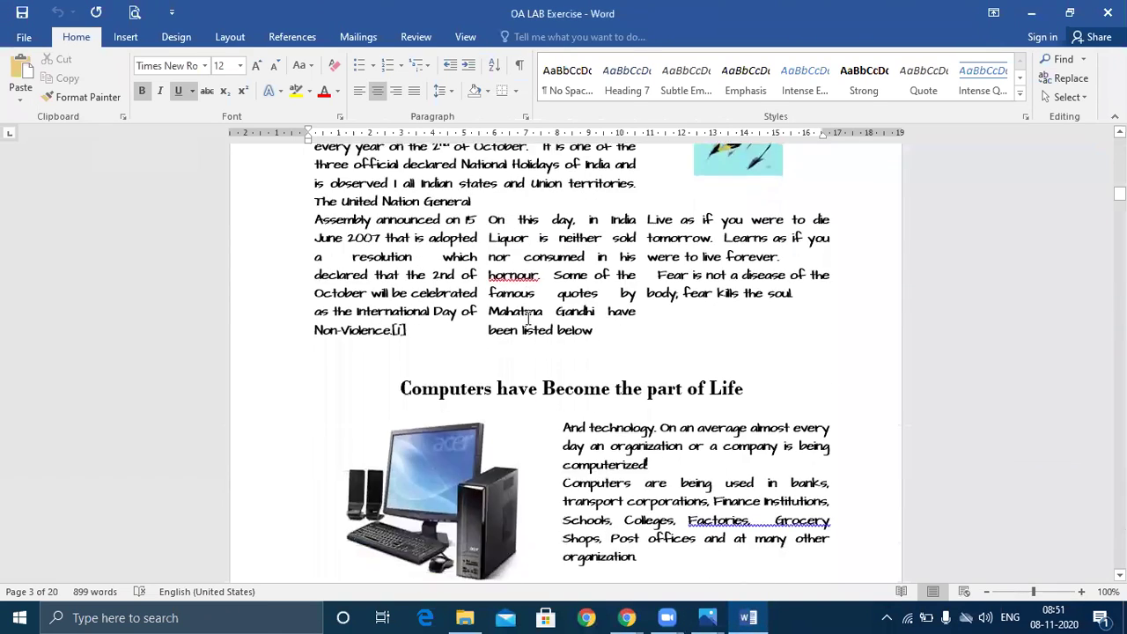
pyautogui.scroll(-8, 529, 318)
pyautogui.scroll(-1, 528, 319)
pyautogui.scroll(15, 529, 319)
pyautogui.scroll(3, 528, 319)
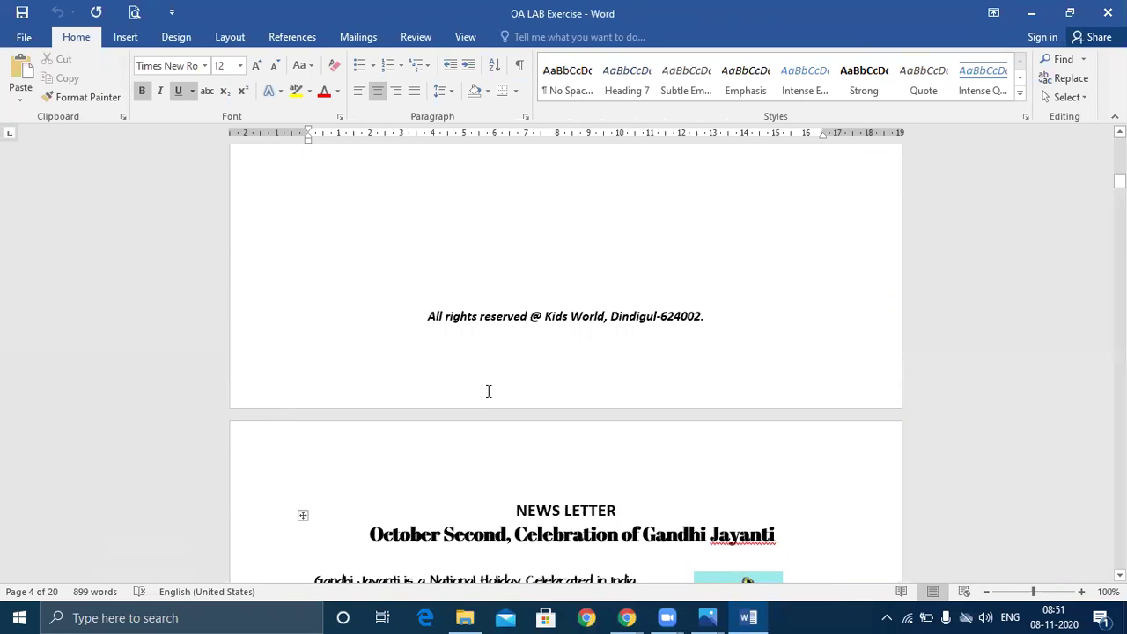
# Leave the header area of the newsletter page and reduce the document's top margin
pyautogui.doubleClick(501, 443)
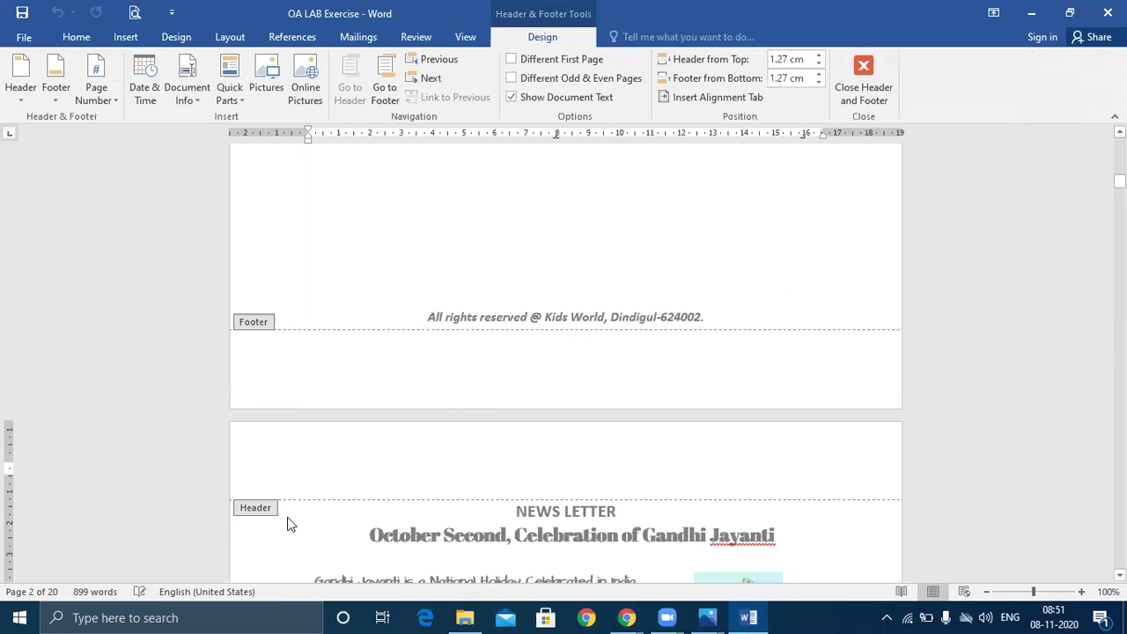
pyautogui.scroll(-4, 944, 506)
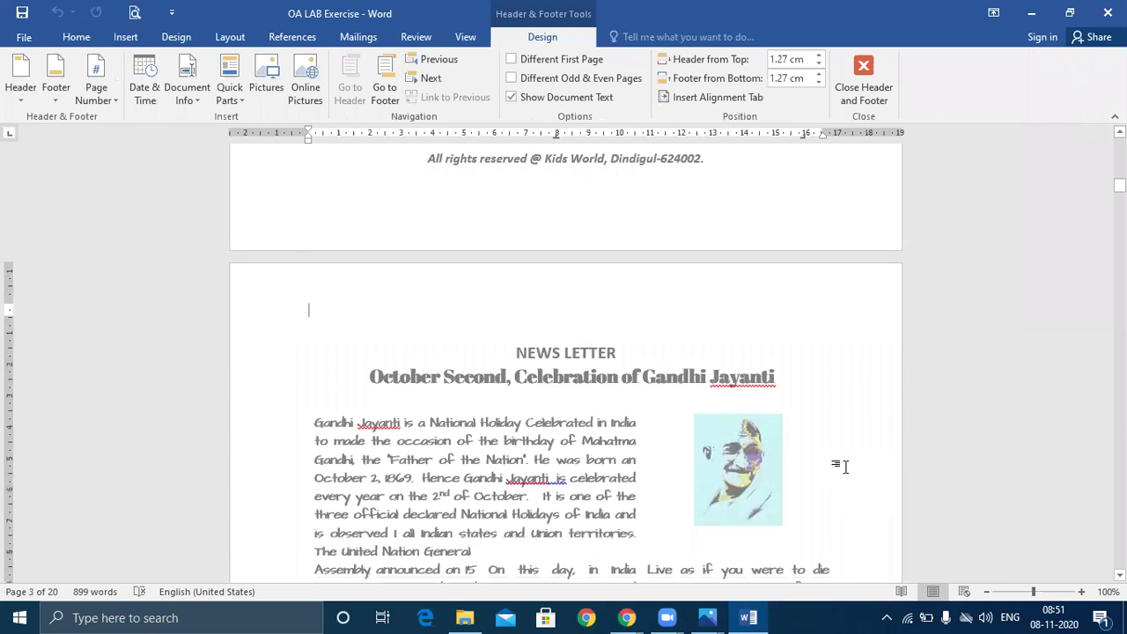
pyautogui.doubleClick(843, 465)
pyautogui.moveTo(8, 339); pyautogui.dragTo(13, 284)
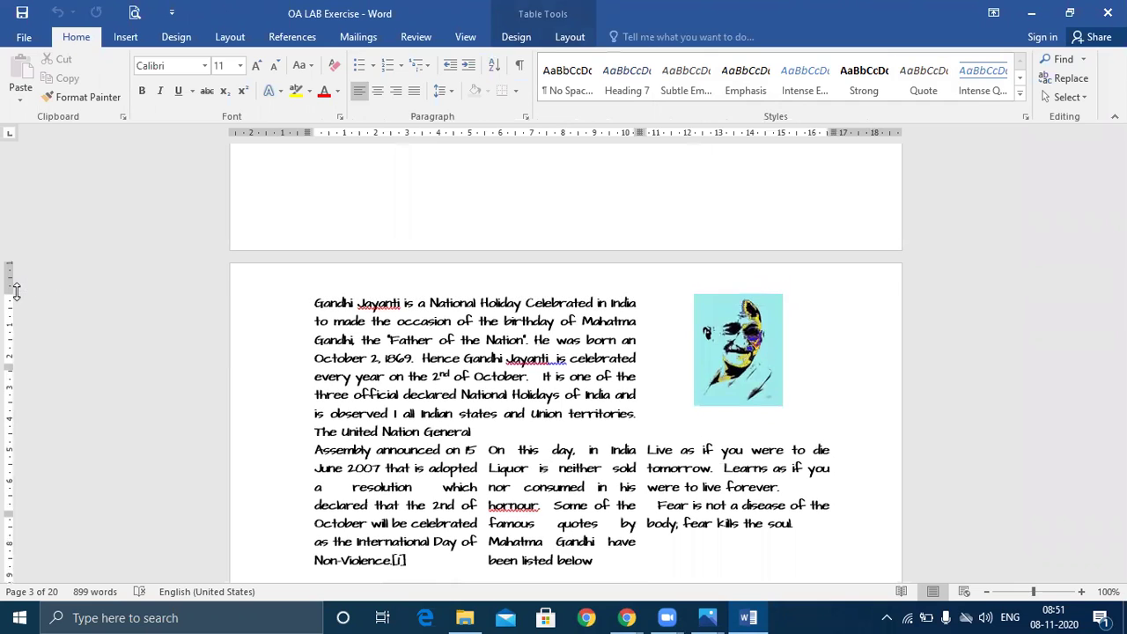
# Insert blank lines above the COMPANY LETTER PAD heading to push the letter pad onto the next page
pyautogui.scroll(3, 397, 453)
pyautogui.scroll(3, 397, 453)
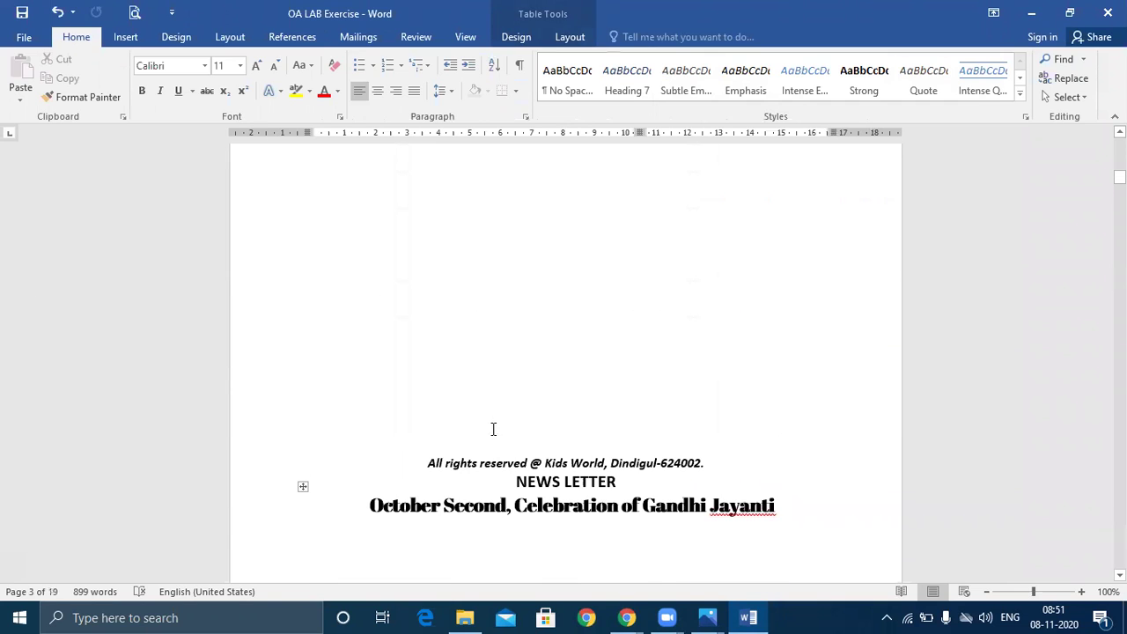
pyautogui.scroll(5, 541, 446)
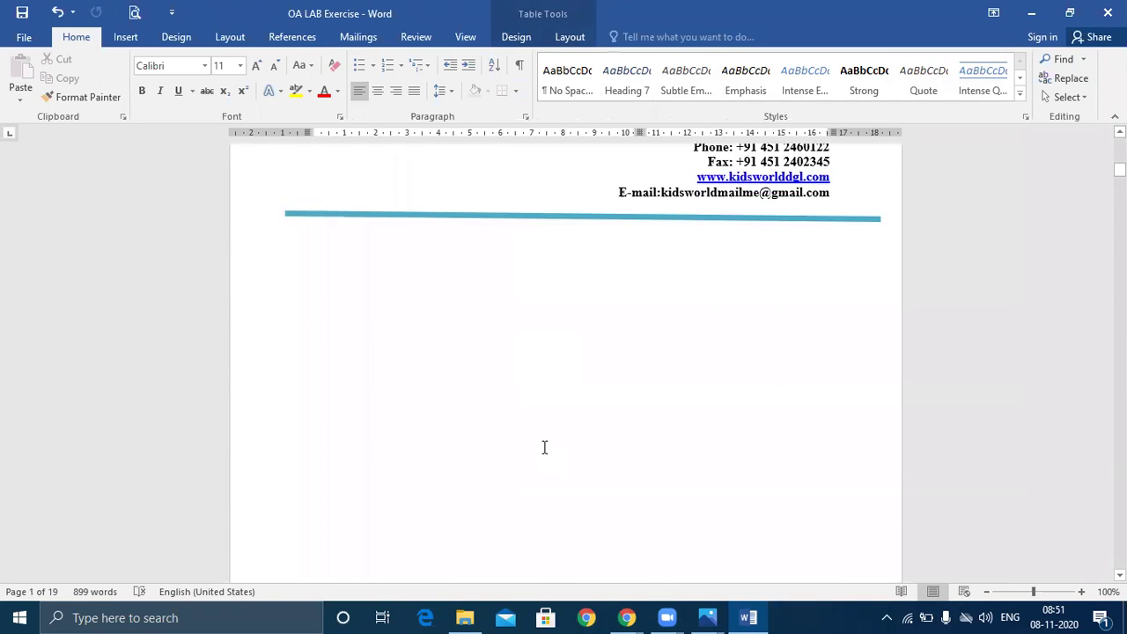
pyautogui.scroll(5, 545, 449)
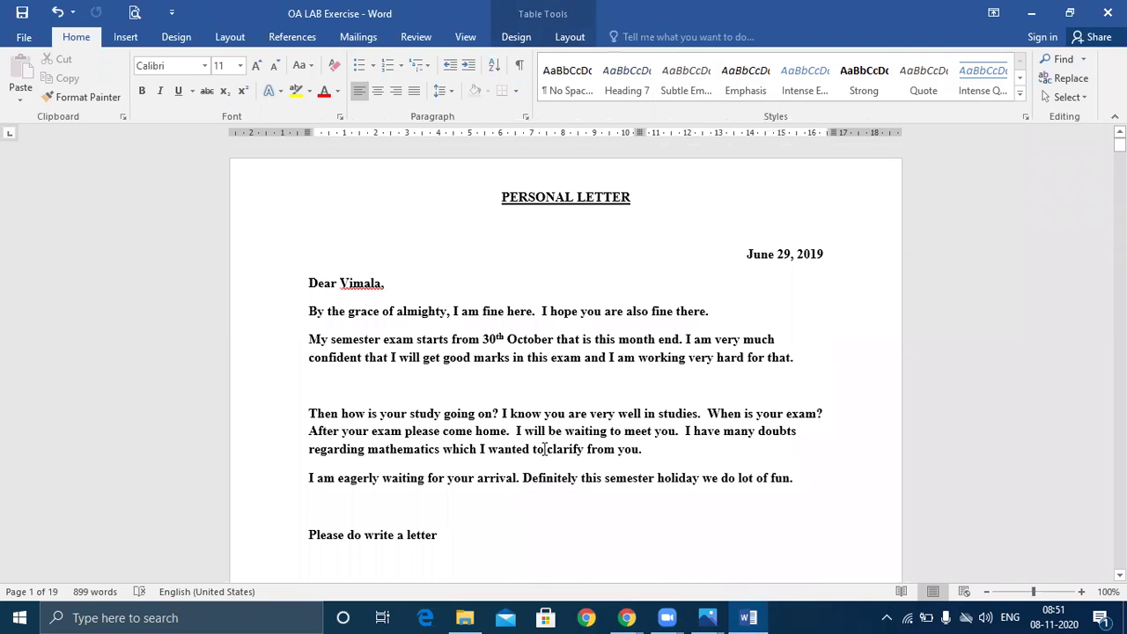
pyautogui.scroll(-5, 544, 449)
pyautogui.scroll(-5, 544, 449)
pyautogui.click(563, 316)
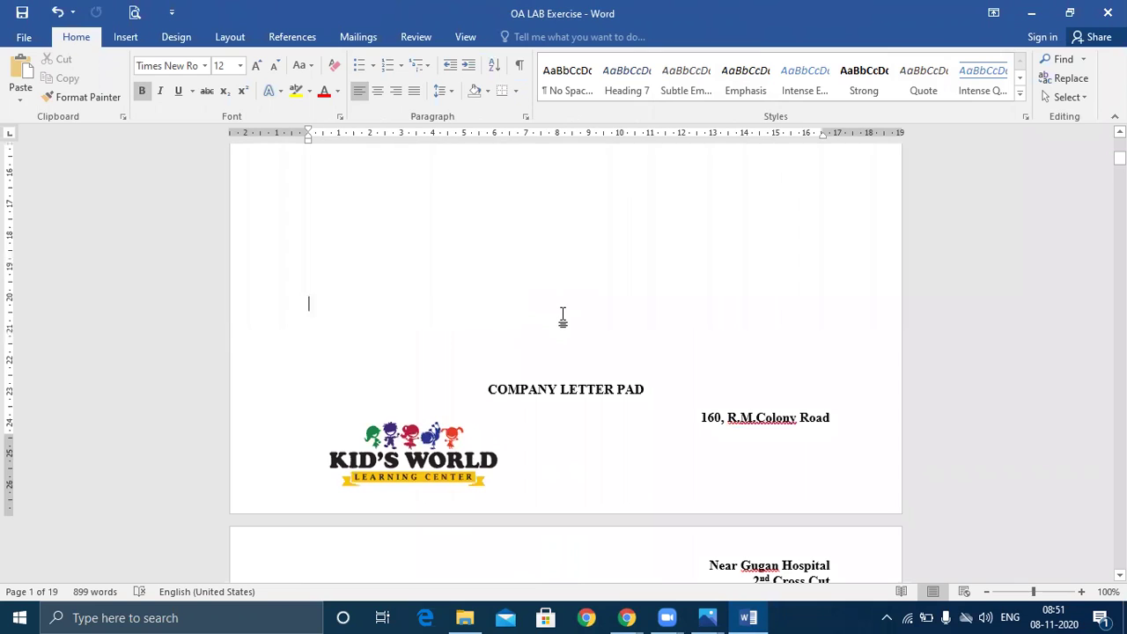
pyautogui.press('Return')
pyautogui.press('Return')
pyautogui.press('Return')
pyautogui.press('Return')
pyautogui.press('Return')
pyautogui.press('Return')
pyautogui.press('Return')
pyautogui.press('Return')
pyautogui.press('Return')
pyautogui.press('Return')
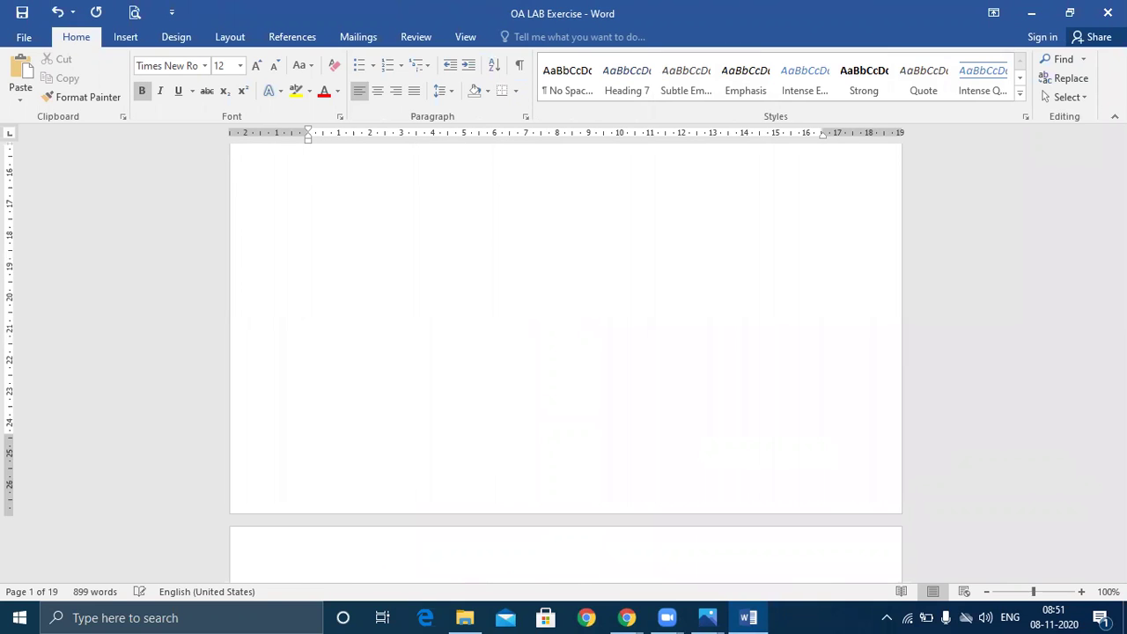
# Reduce the document's bottom margin to fit the end of the newsletter table on its page
pyautogui.scroll(-10, 565, 352)
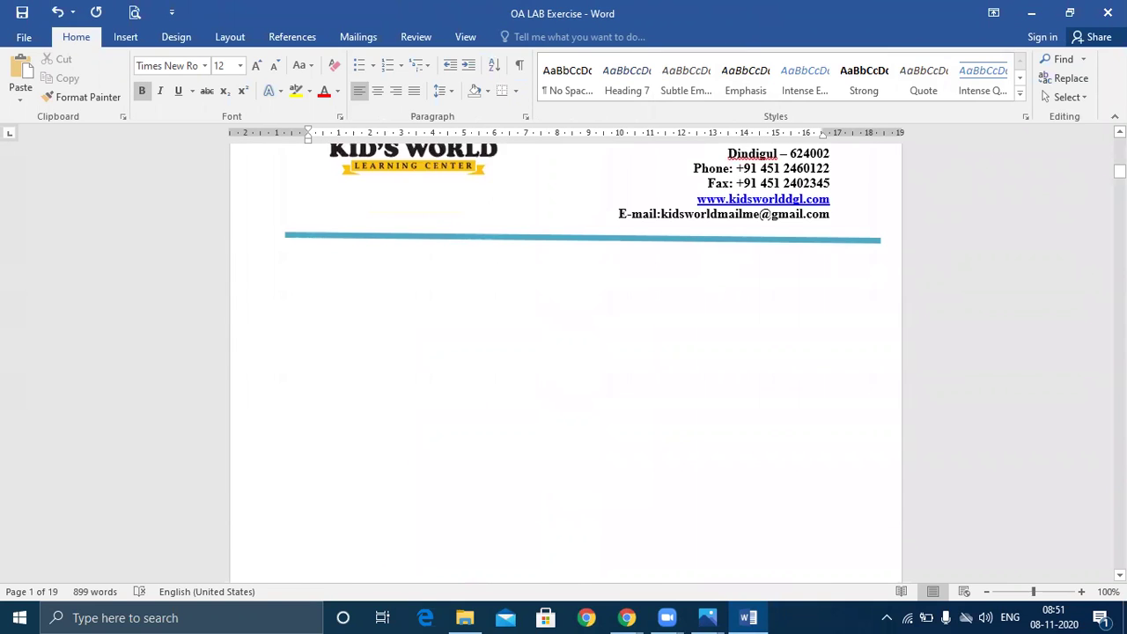
pyautogui.scroll(-15, 565, 352)
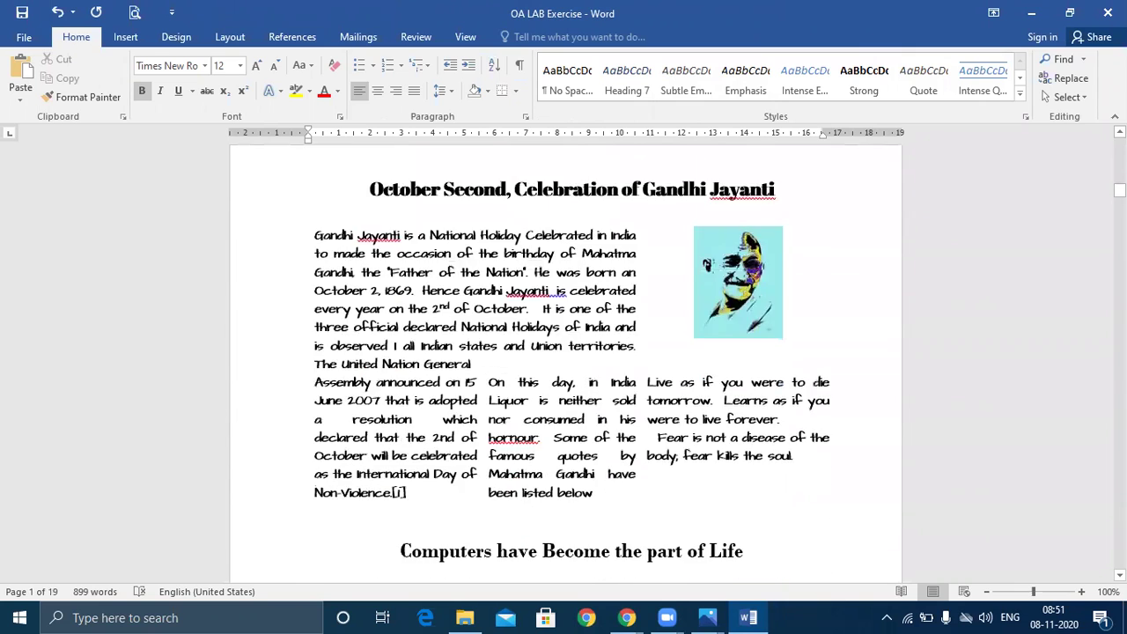
pyautogui.scroll(-4, 566, 352)
pyautogui.scroll(12, 565, 352)
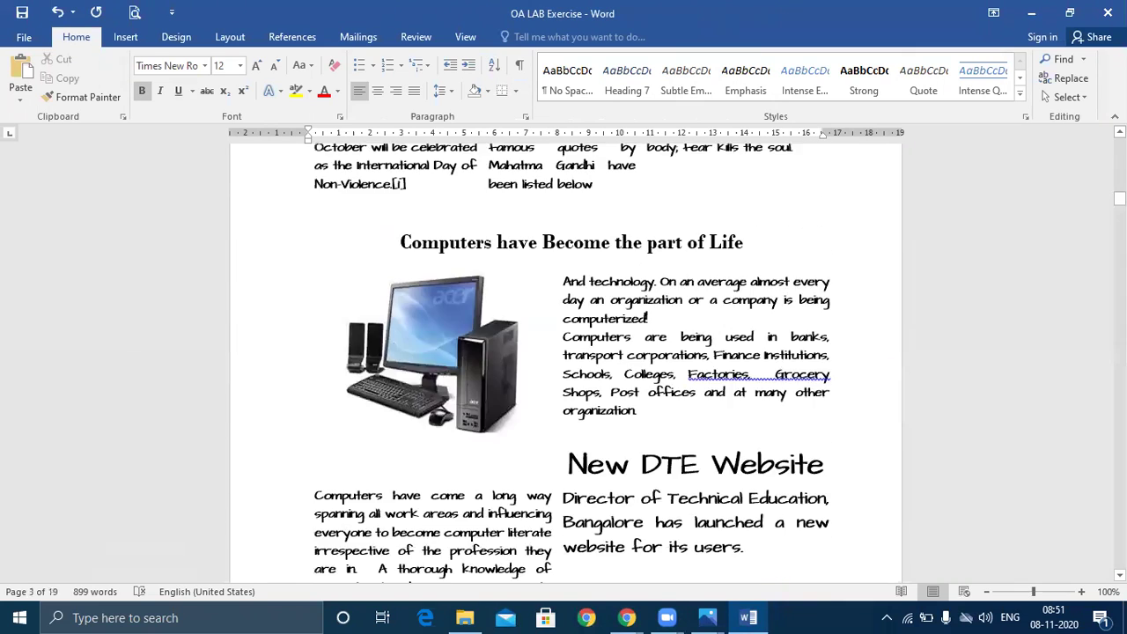
pyautogui.scroll(3, 565, 353)
pyautogui.scroll(-10, 665, 535)
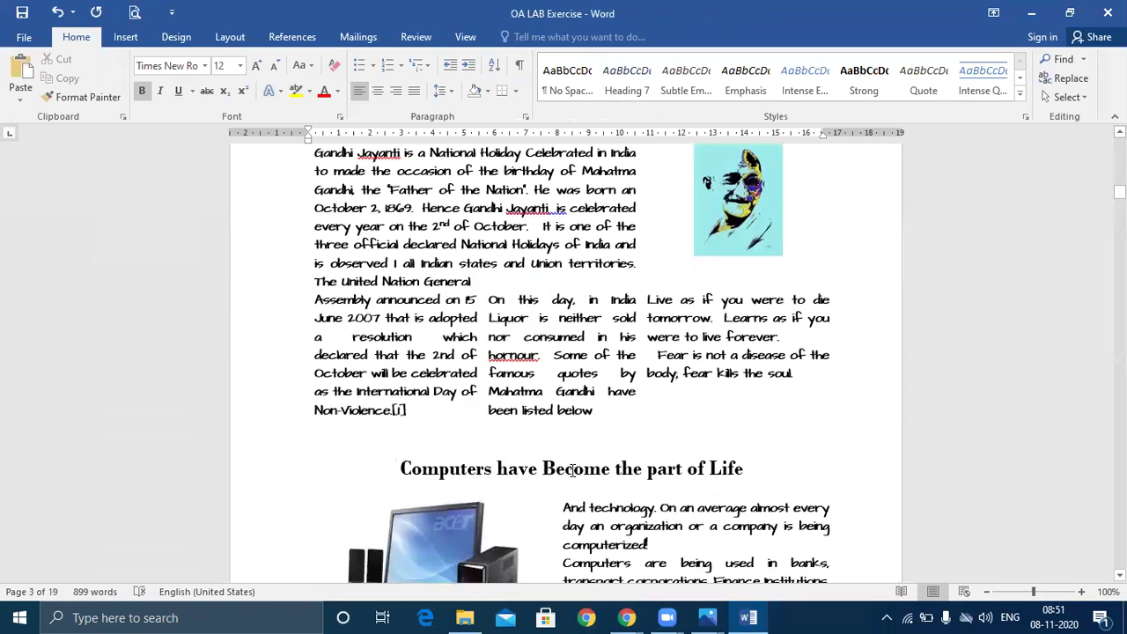
pyautogui.moveTo(193, 387); pyautogui.dragTo(481, 307)
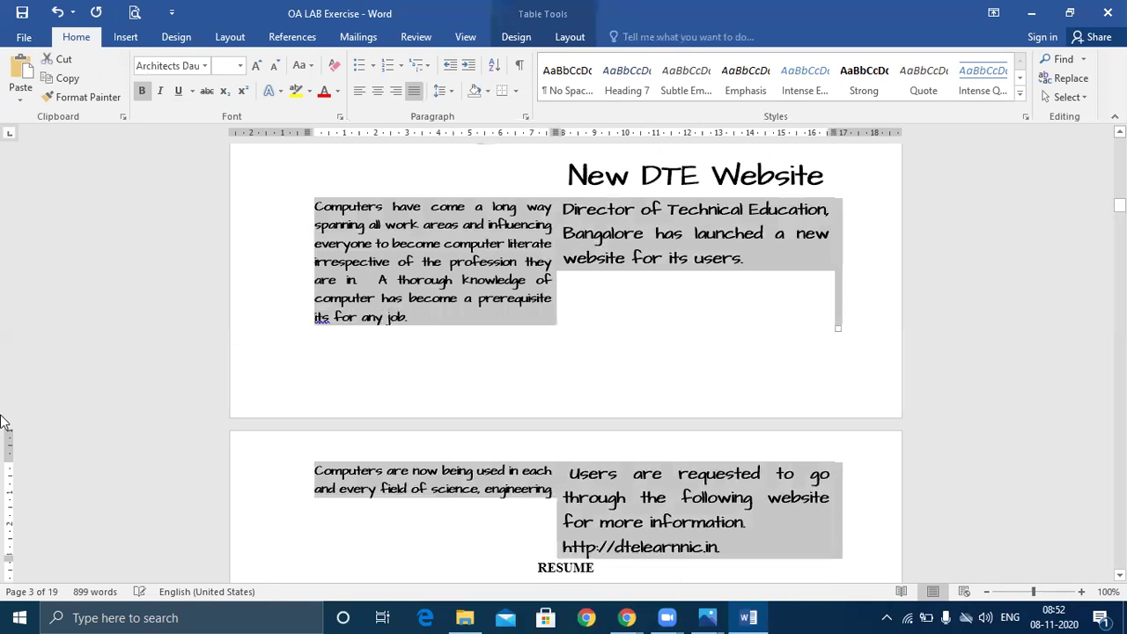
pyautogui.click(677, 322)
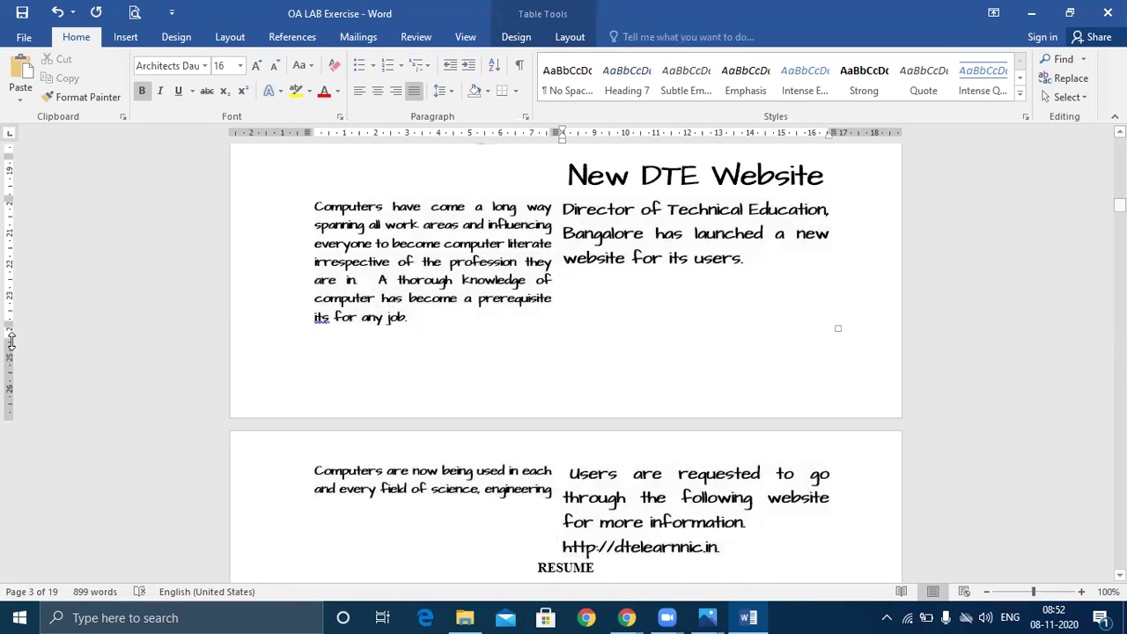
pyautogui.moveTo(11, 333)
pyautogui.mouseDown()
pyautogui.moveTo(18, 385)
pyautogui.moveTo(18, 370)
pyautogui.moveTo(51, 355)
pyautogui.moveTo(45, 369)
pyautogui.mouseUp()
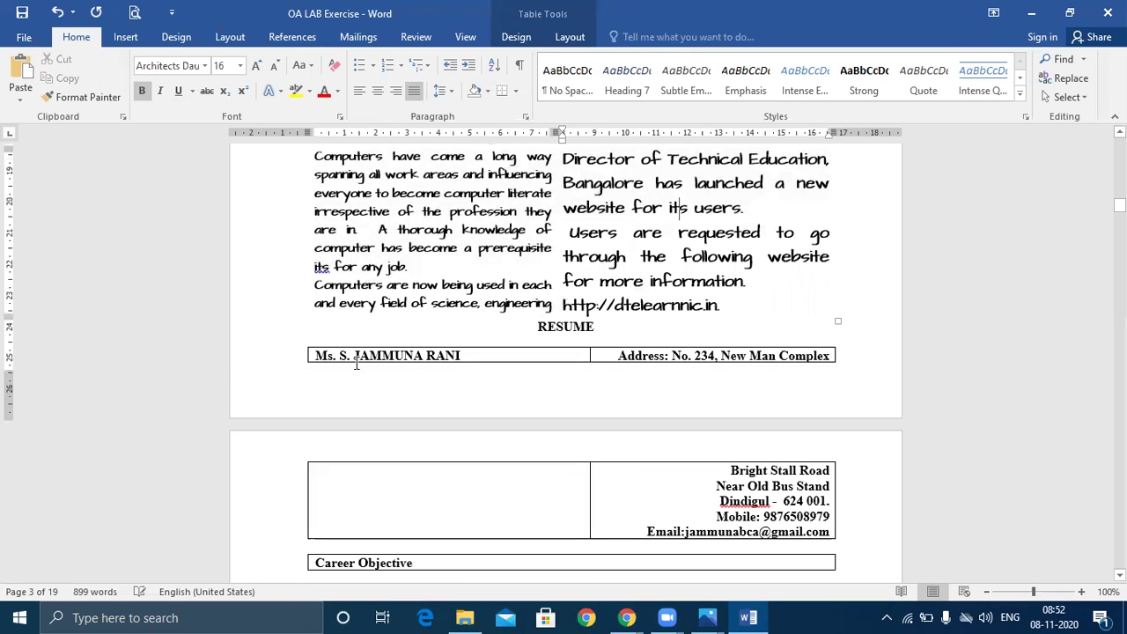
# Insert two blank lines before the RESUME heading to move it onto the next page
pyautogui.click(537, 328)
pyautogui.press('Return')
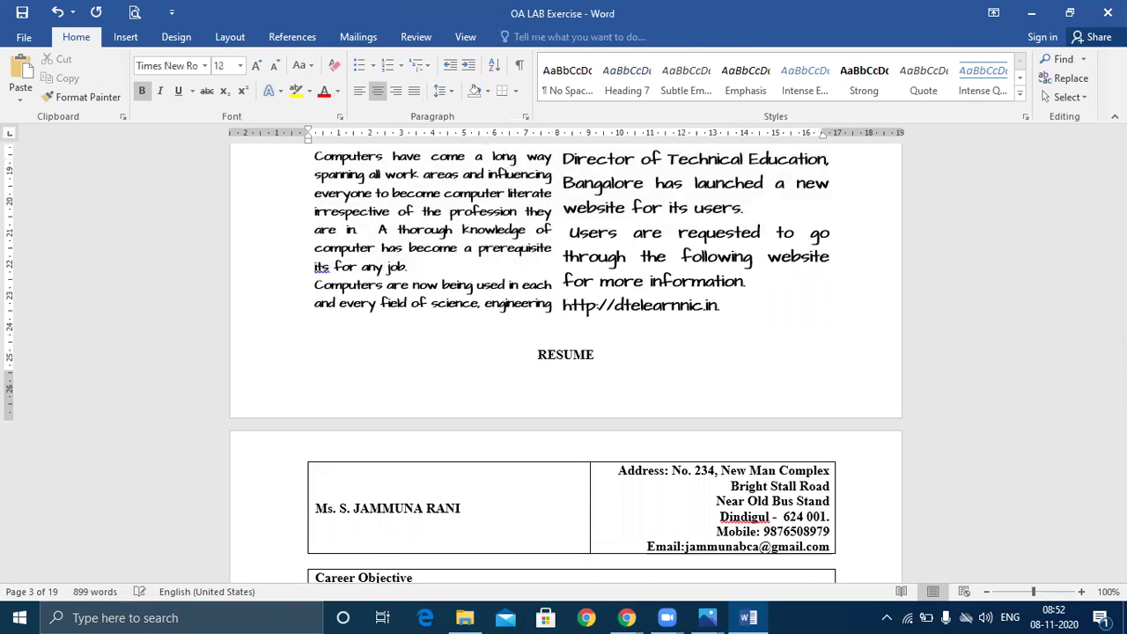
pyautogui.press('Return')
# Zoom out to 70% and examine the newsletter page beside the resume page
pyautogui.scroll(4, 543, 323)
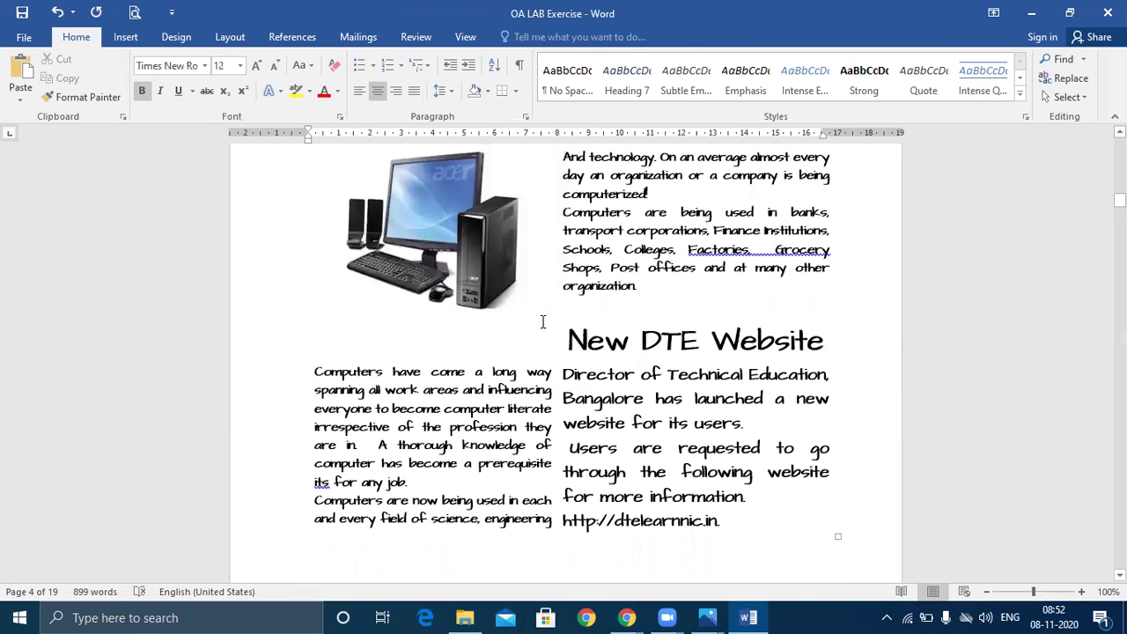
pyautogui.scroll(3, 542, 322)
pyautogui.scroll(3, 543, 322)
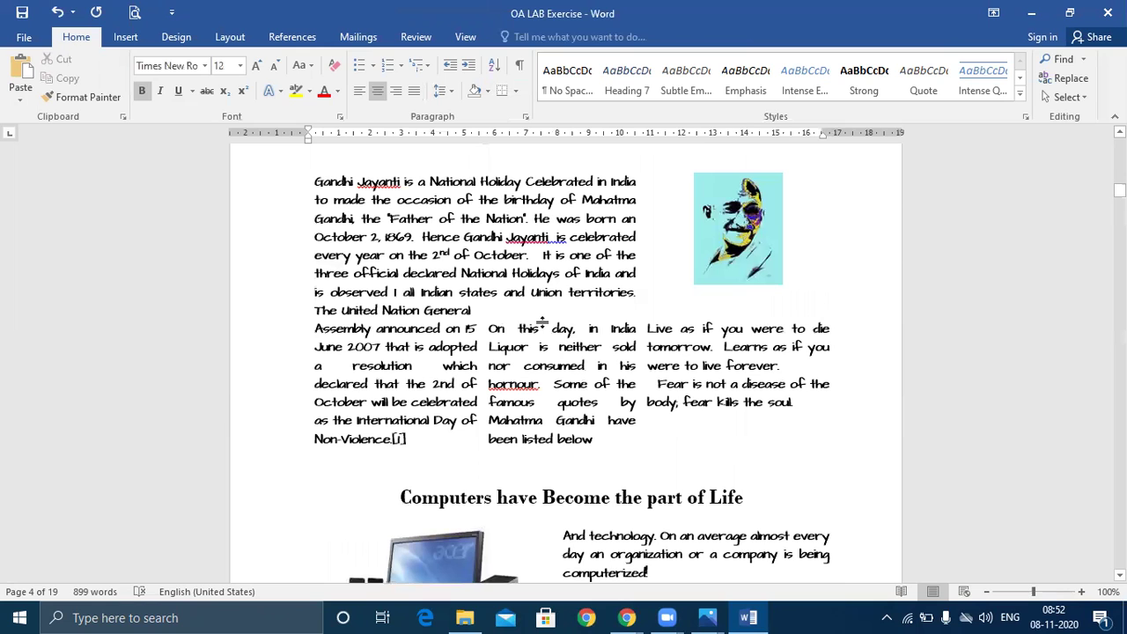
pyautogui.scroll(-1, 543, 322)
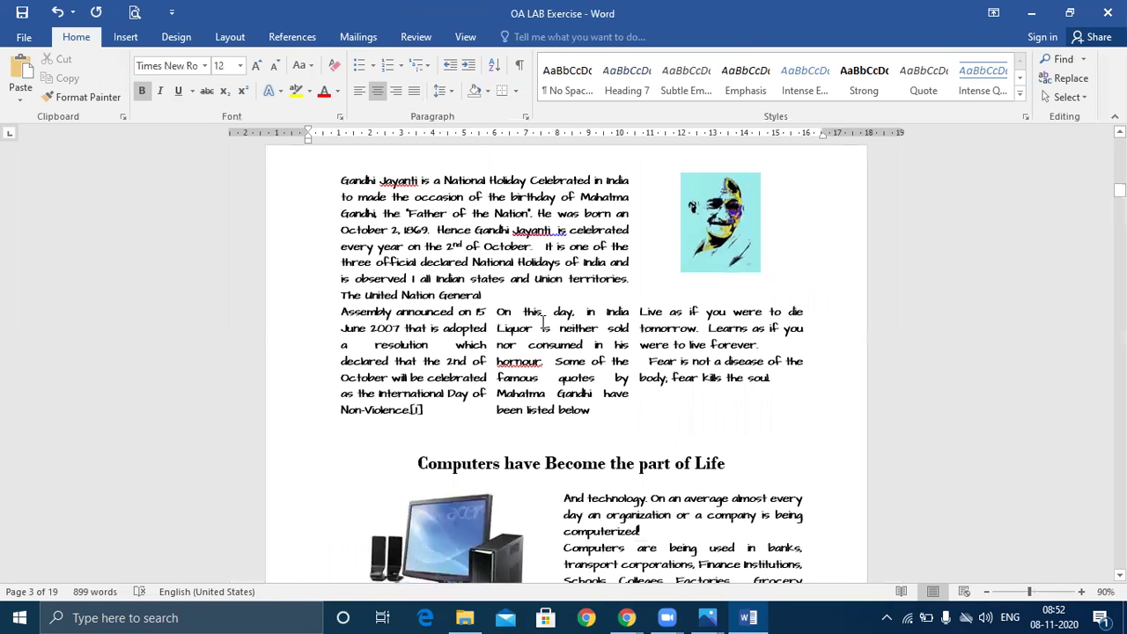
pyautogui.scroll(-2, 543, 324)
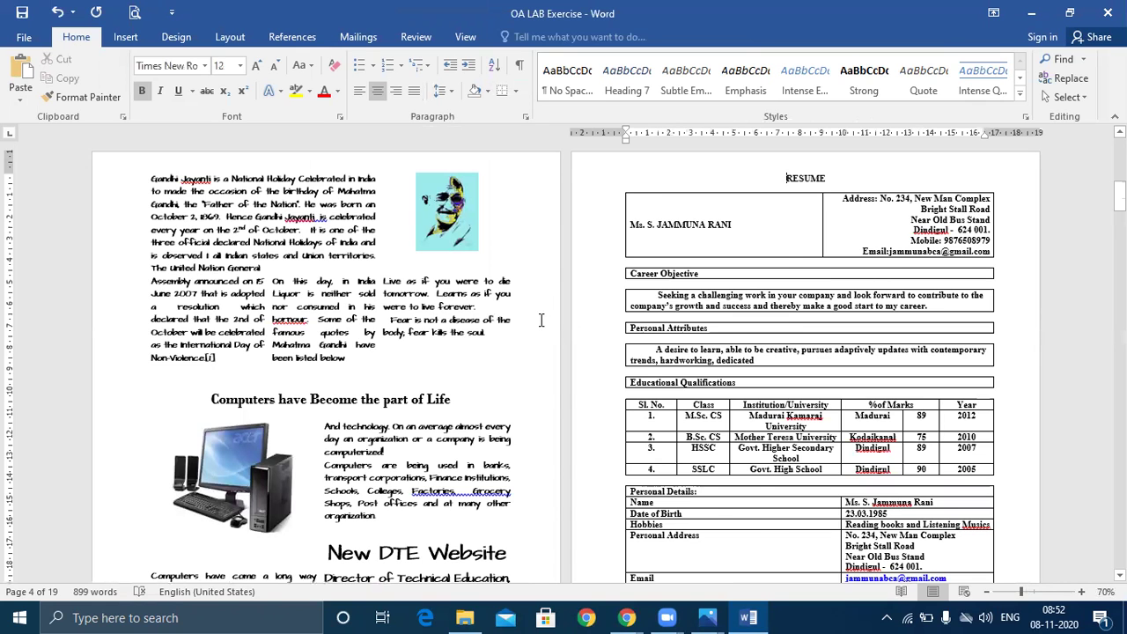
pyautogui.scroll(2, 542, 320)
pyautogui.scroll(-2, 541, 320)
# Return to 100% zoom and insert four blank lines before the NEWS LETTER heading to move it onto the next page
pyautogui.scroll(3, 371, 325)
pyautogui.scroll(3, 371, 325)
pyautogui.scroll(15, 371, 325)
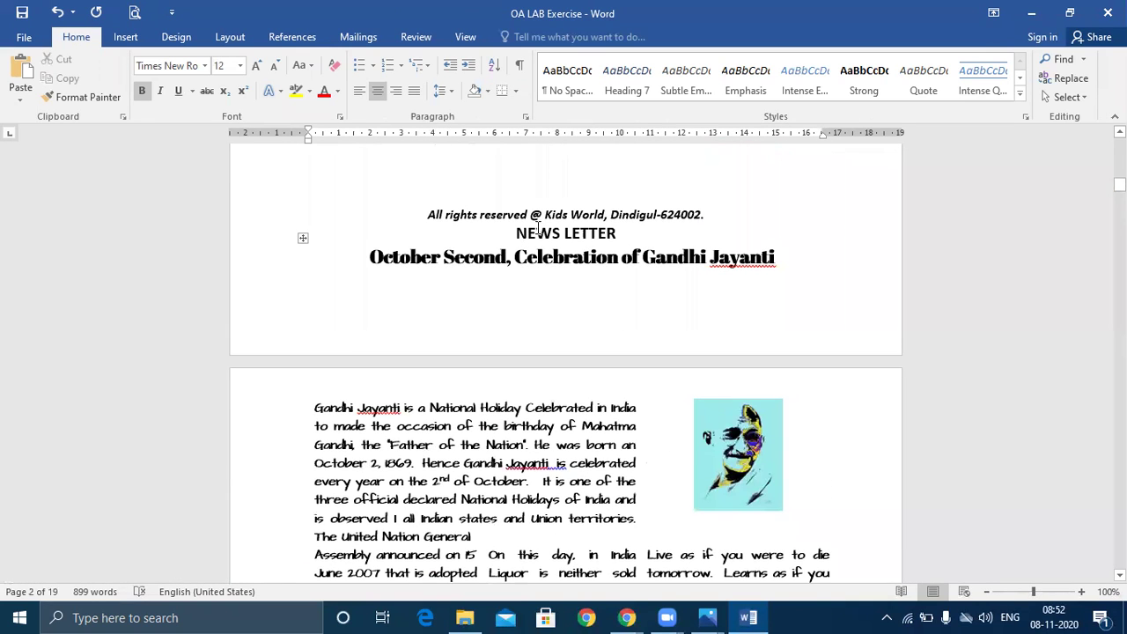
pyautogui.click(512, 232)
pyautogui.press('Return')
pyautogui.press('Return')
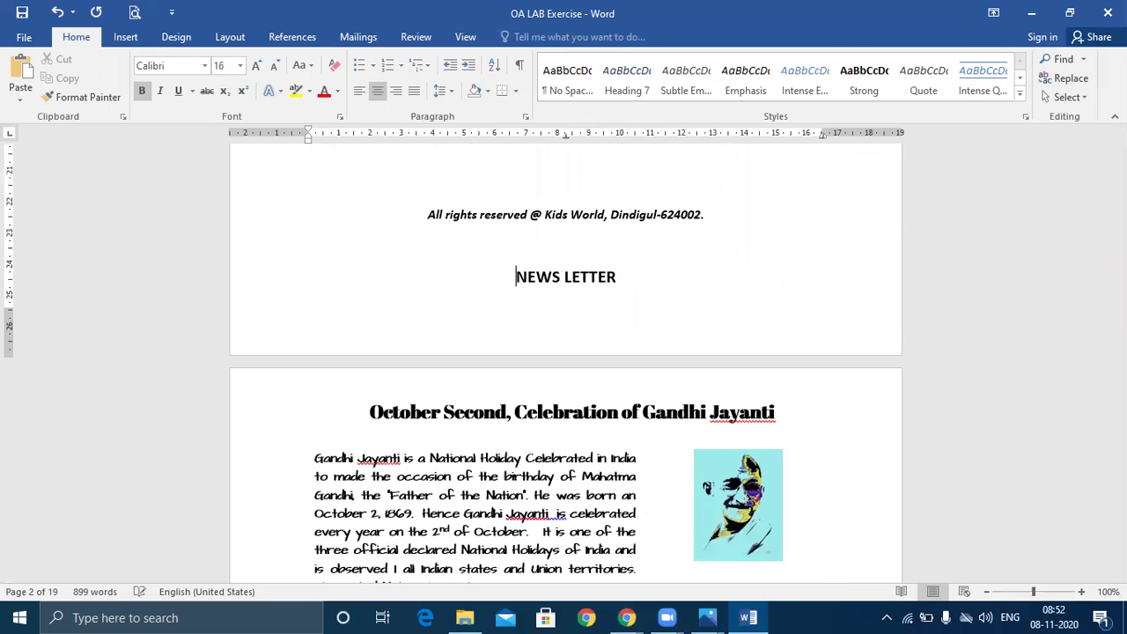
pyautogui.press('Return')
pyautogui.press('Return')
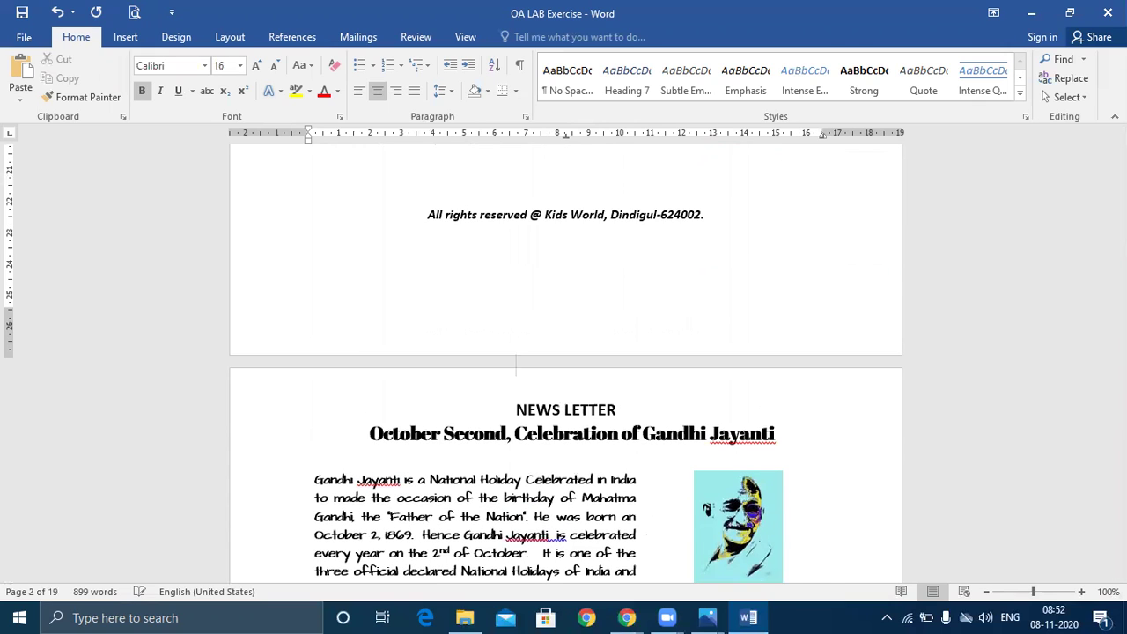
# Switch from the sample newsletter image in Photos back to the Word document
pyautogui.click(747, 617)
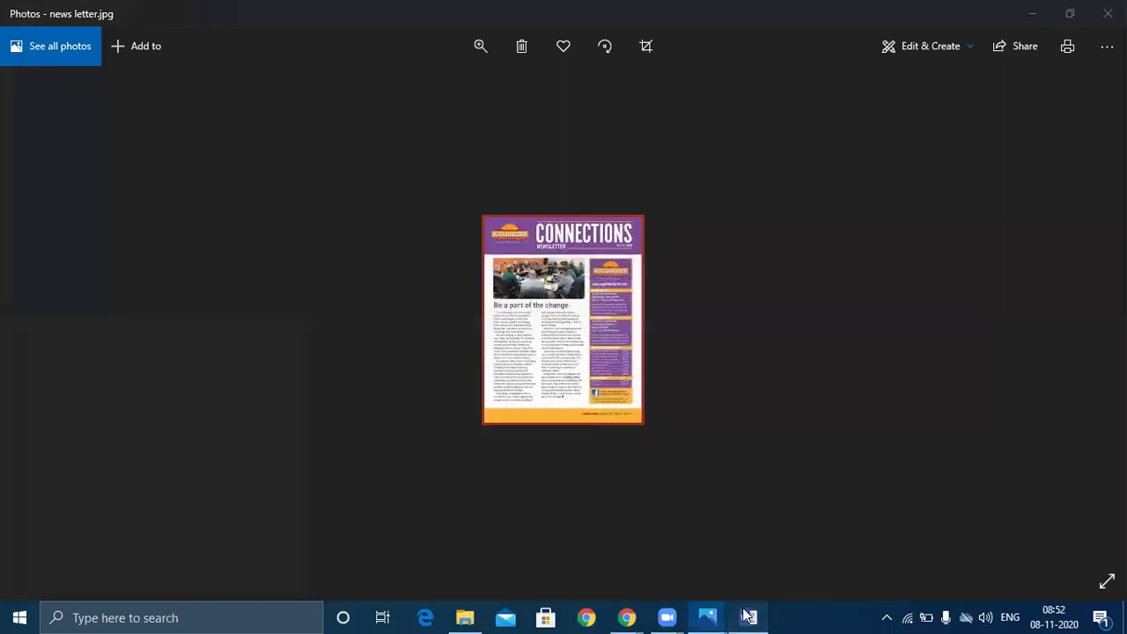
# Switch to Word and create a new blank document for building the newsletter
pyautogui.click(746, 616)
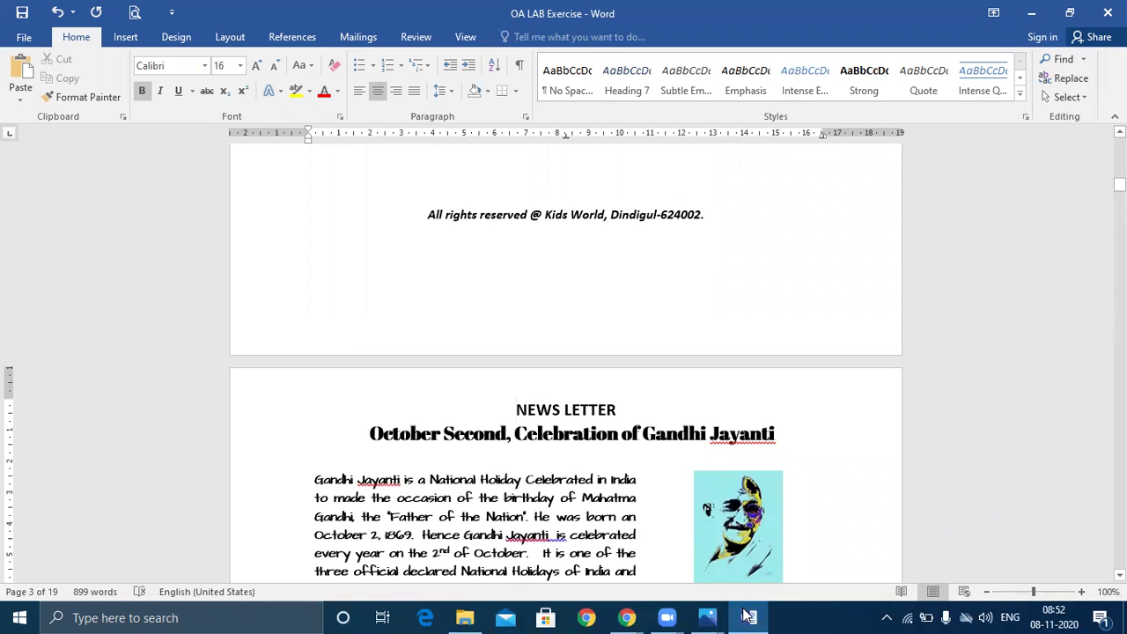
pyautogui.click(24, 37)
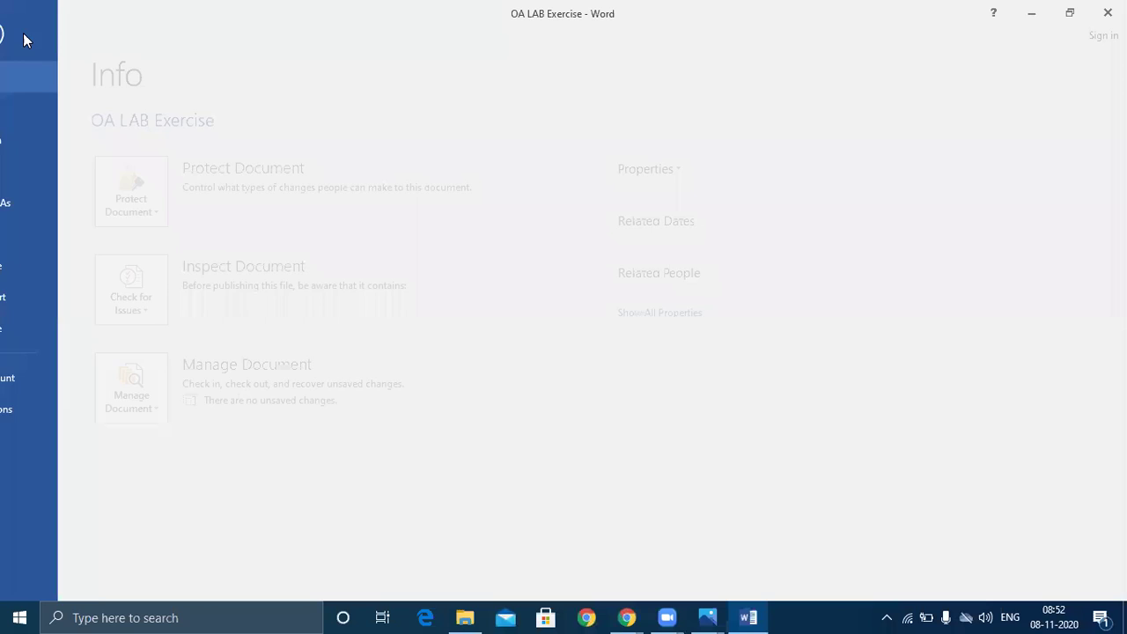
pyautogui.click(31, 109)
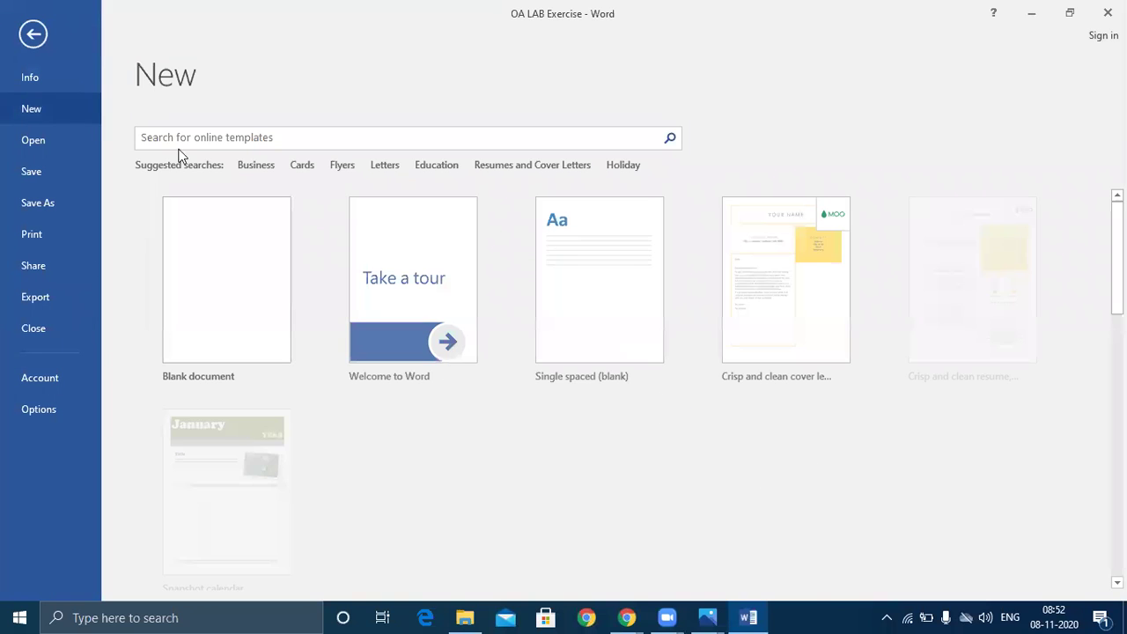
pyautogui.click(238, 272)
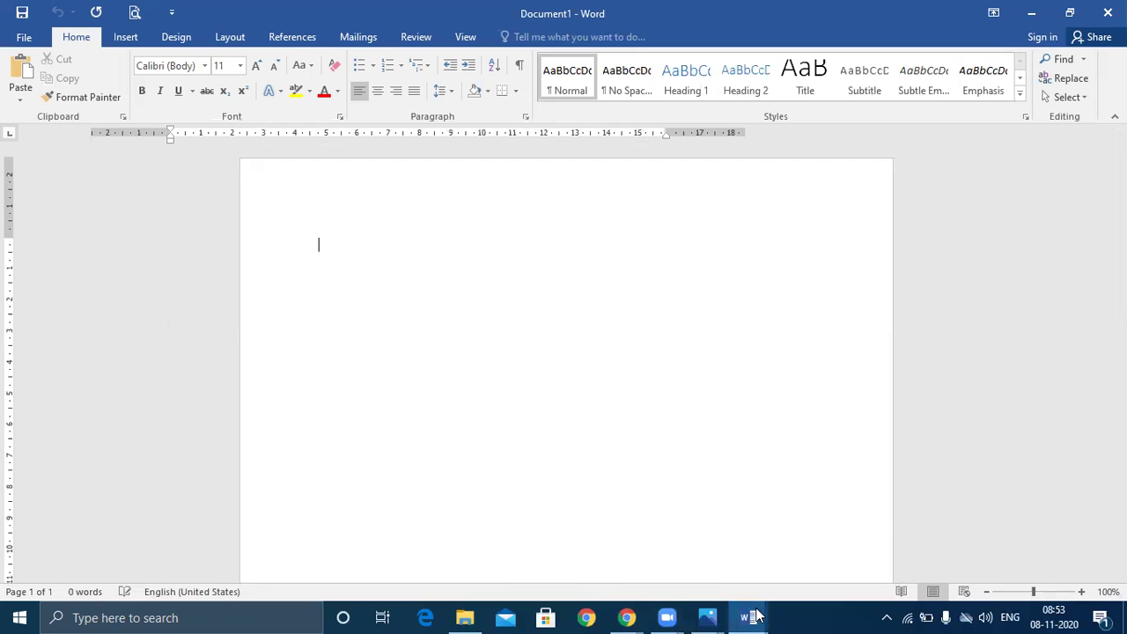
# Switch to the OA LAB Exercise document and examine the newsletter's headings, text columns, and pictures from beginning to end
pyautogui.moveTo(757, 616)
pyautogui.click(705, 557)
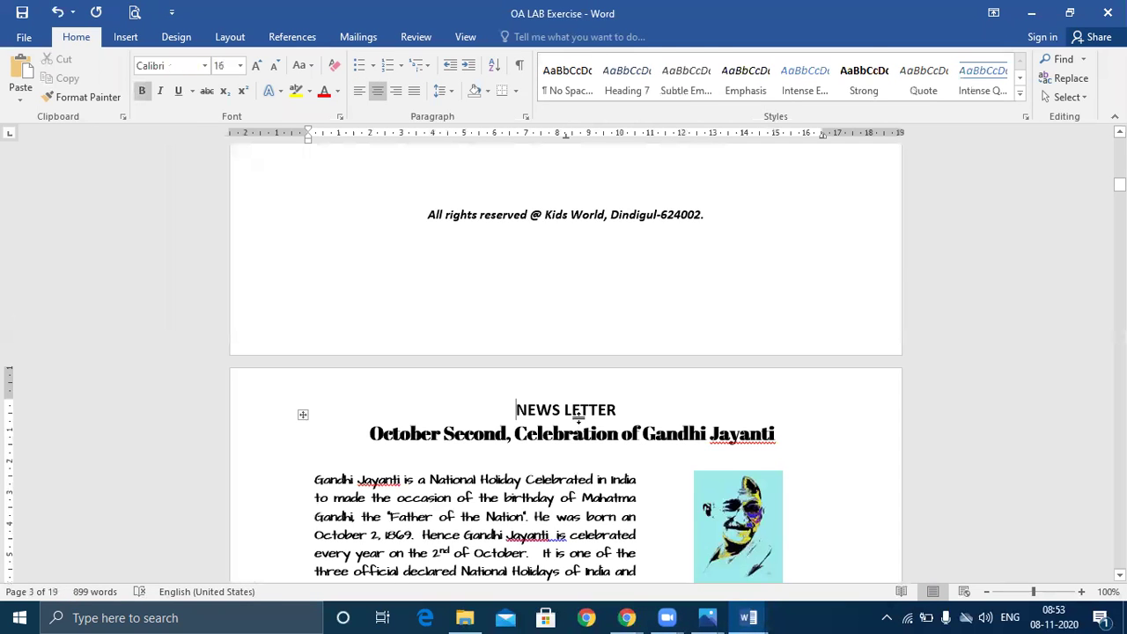
pyautogui.scroll(-1, 581, 415)
pyautogui.scroll(-1, 582, 416)
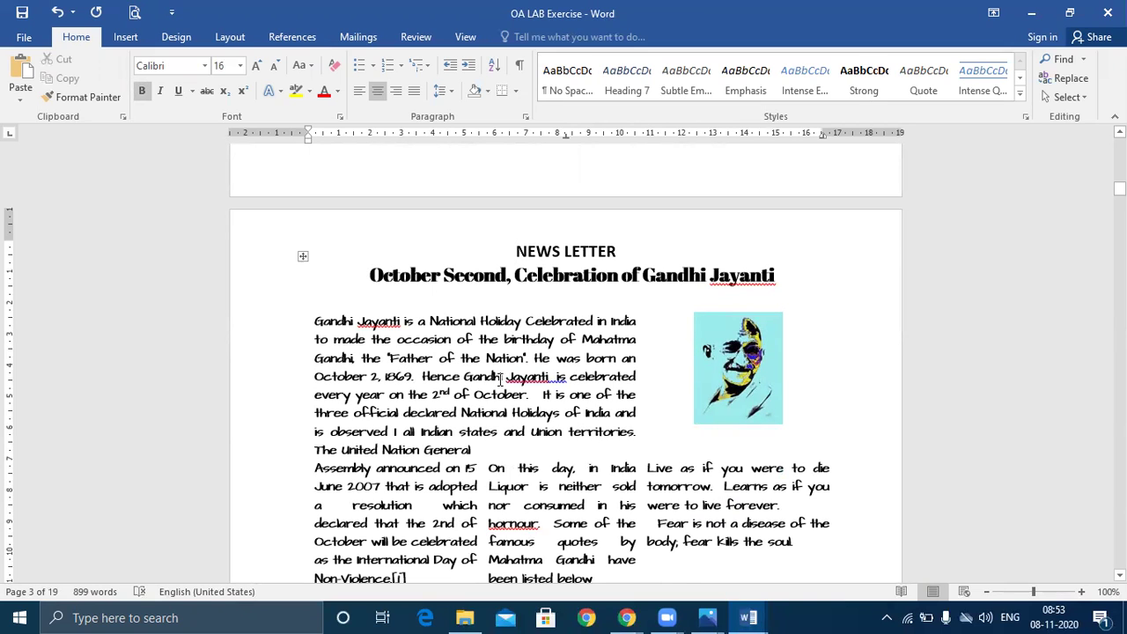
pyautogui.scroll(-2, 613, 403)
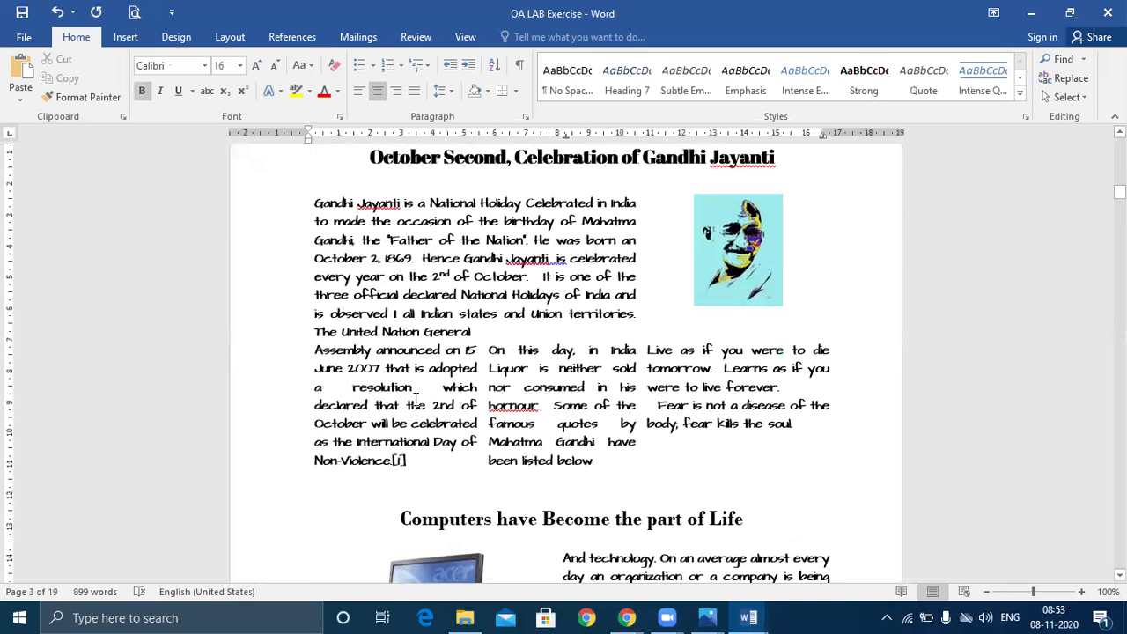
pyautogui.scroll(-2, 830, 398)
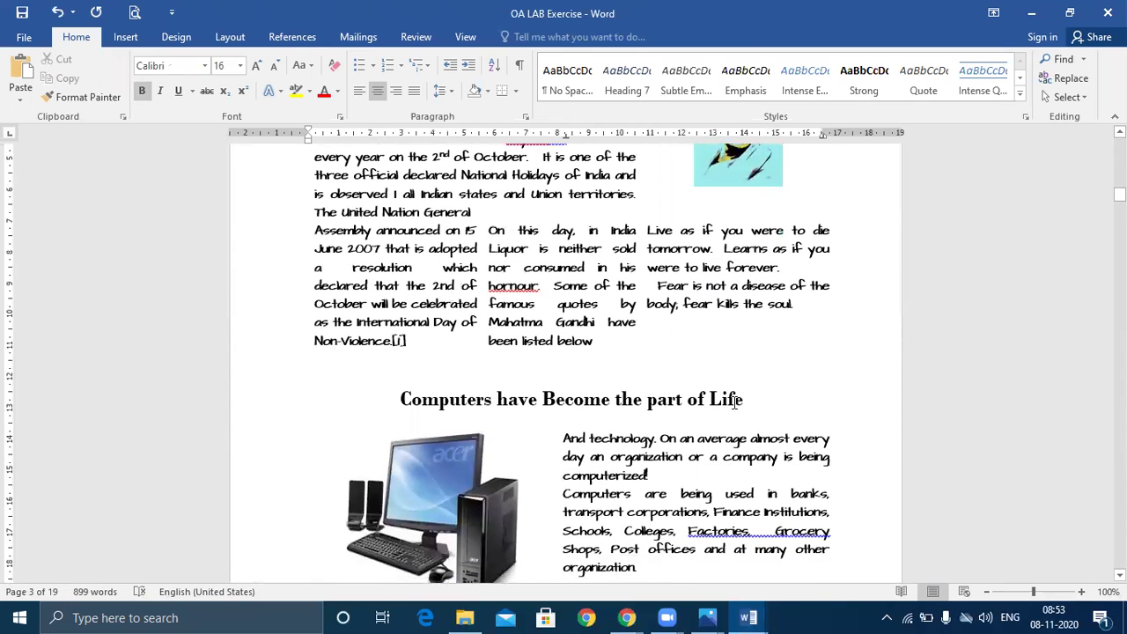
pyautogui.scroll(-1, 734, 402)
pyautogui.scroll(-2, 636, 445)
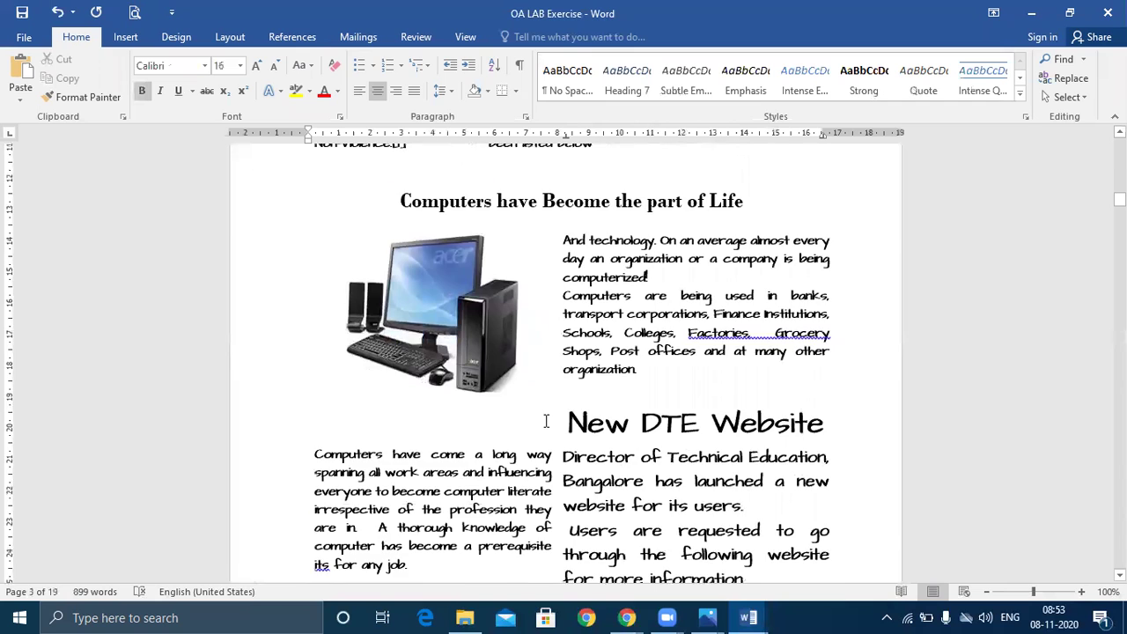
pyautogui.scroll(-2, 547, 422)
pyautogui.scroll(-2, 774, 376)
pyautogui.scroll(8, 774, 376)
pyautogui.scroll(2, 776, 377)
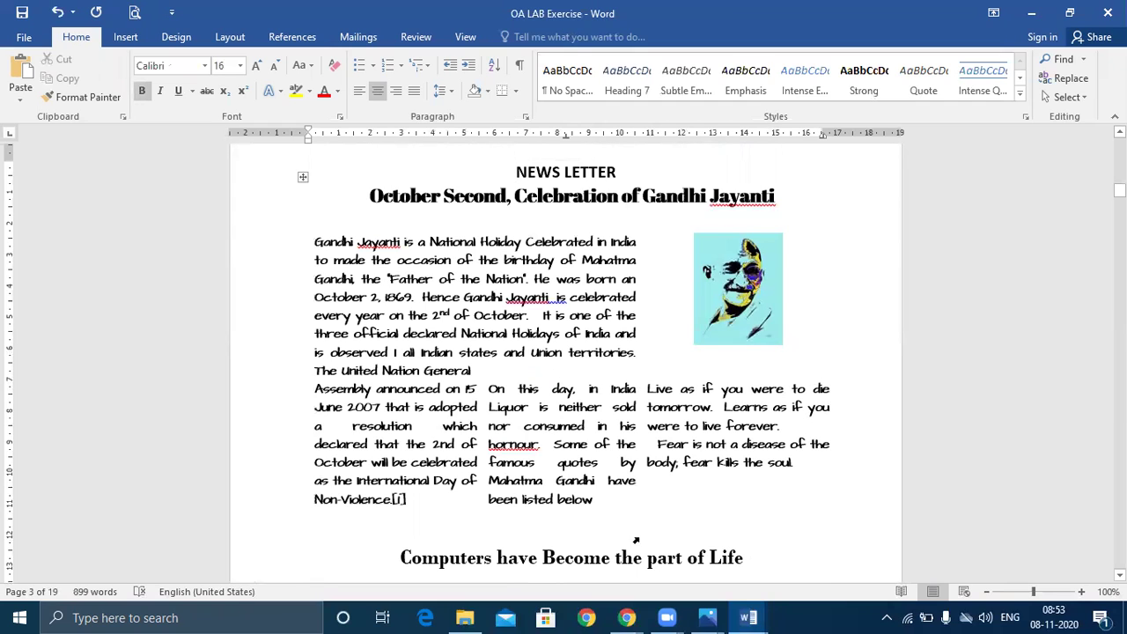
# Return to the blank document and insert a table with three columns and one row
pyautogui.moveTo(749, 617)
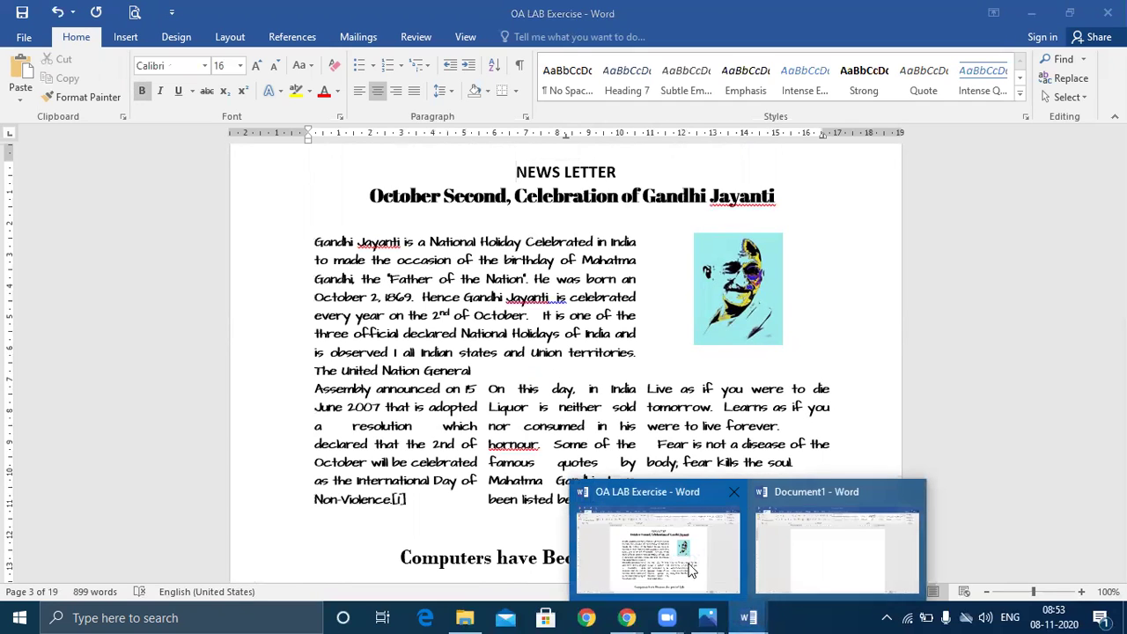
pyautogui.click(831, 545)
pyautogui.click(124, 39)
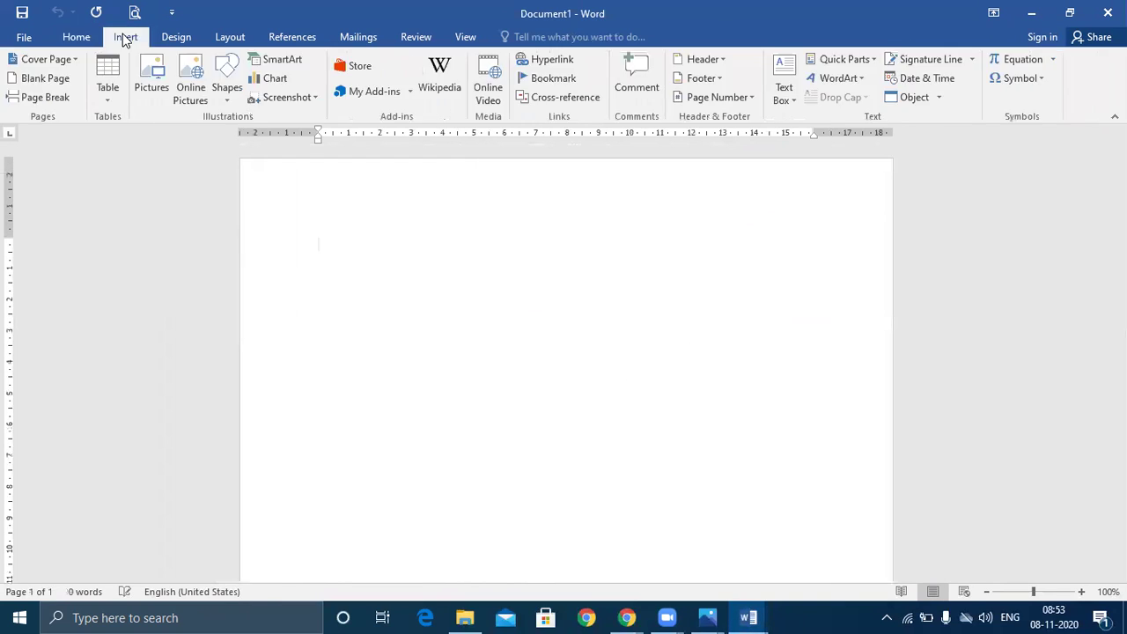
pyautogui.click(106, 91)
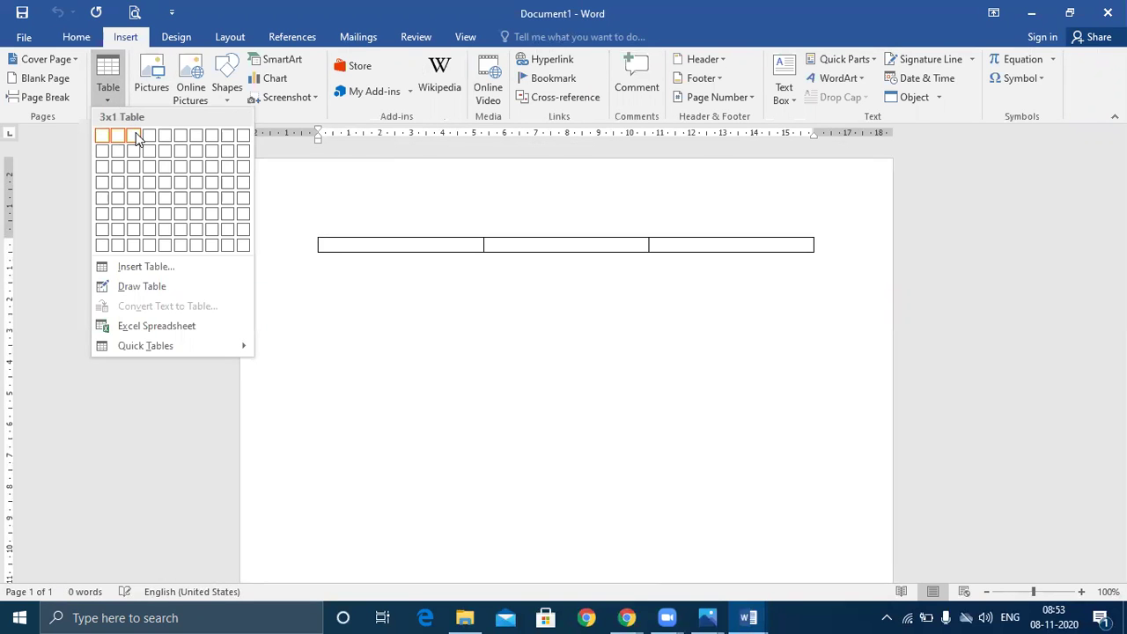
pyautogui.click(136, 135)
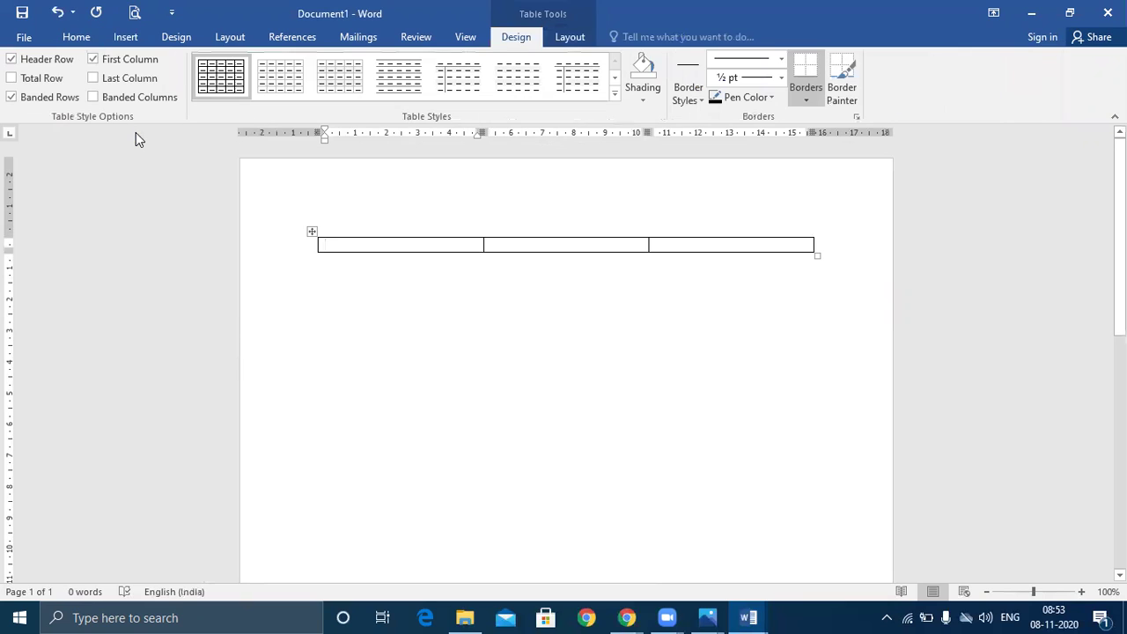
# Extend the three-column table with eleven more rows so that it has twelve rows
pyautogui.click(772, 244)
pyautogui.press('Tab')
pyautogui.press('Tab')
pyautogui.press('Tab')
pyautogui.press('Tab')
pyautogui.press('Tab')
pyautogui.press('Tab')
pyautogui.press('Tab')
pyautogui.press('Tab')
pyautogui.press('Tab')
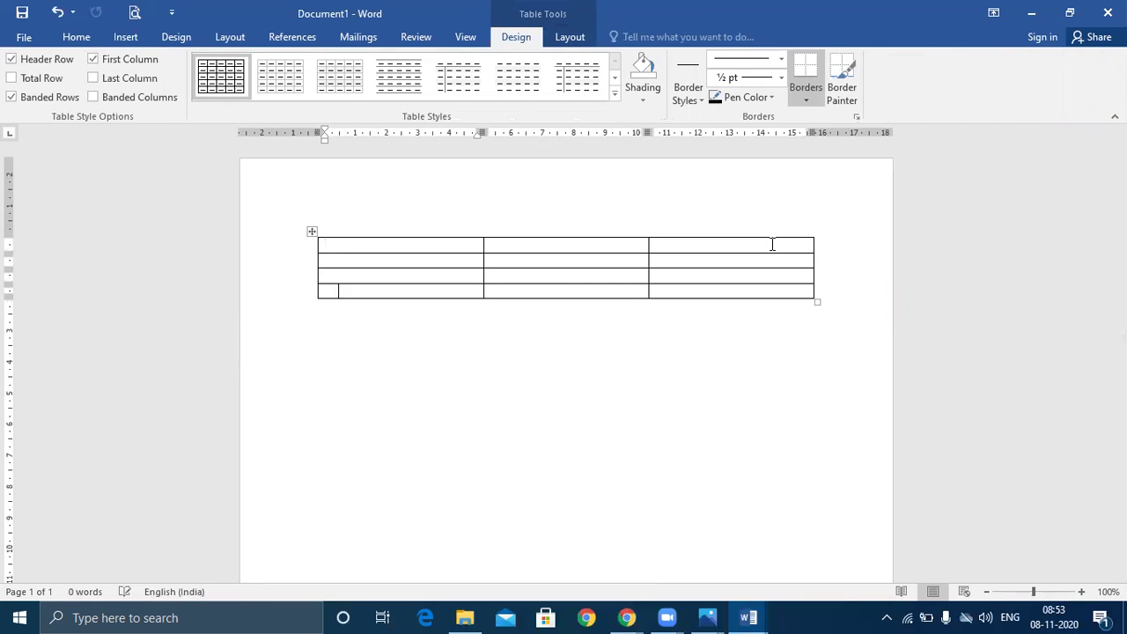
pyautogui.press('Tab')
pyautogui.press('Tab')
pyautogui.press('Tab')
pyautogui.press('Tab')
pyautogui.press('Tab')
pyautogui.press('Tab')
pyautogui.press('Tab')
pyautogui.press('Tab')
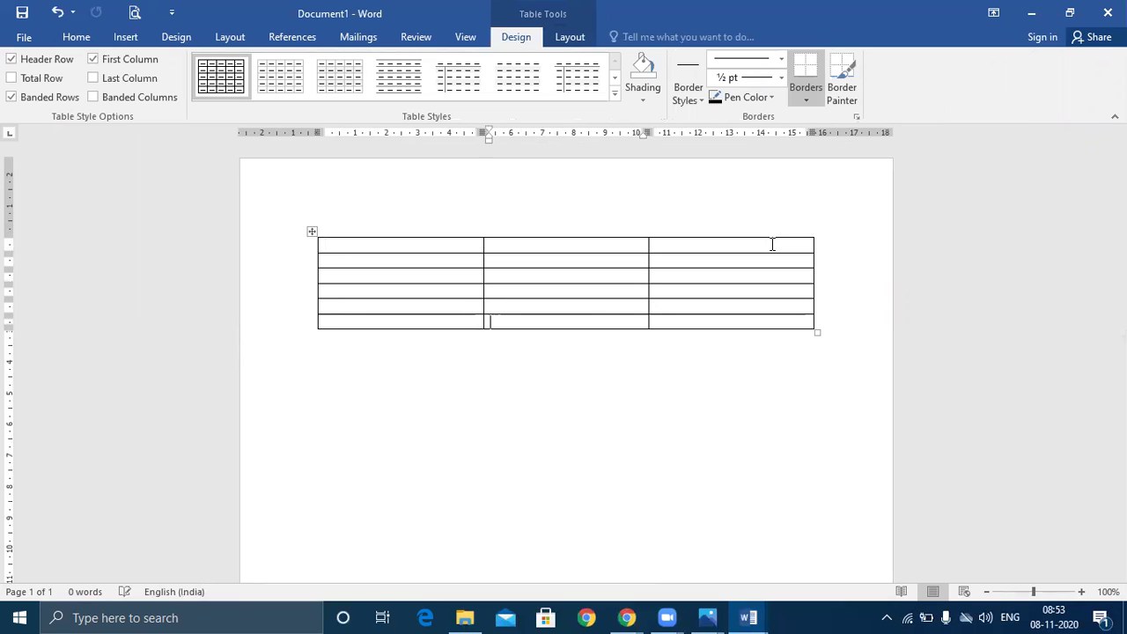
pyautogui.press('Tab')
pyautogui.press('Tab')
pyautogui.press('Tab')
pyautogui.press('Tab')
pyautogui.press('Tab')
pyautogui.press('Tab')
pyautogui.press('Tab')
pyautogui.press('Tab')
pyautogui.press('Tab')
pyautogui.press('Tab')
pyautogui.press('Tab')
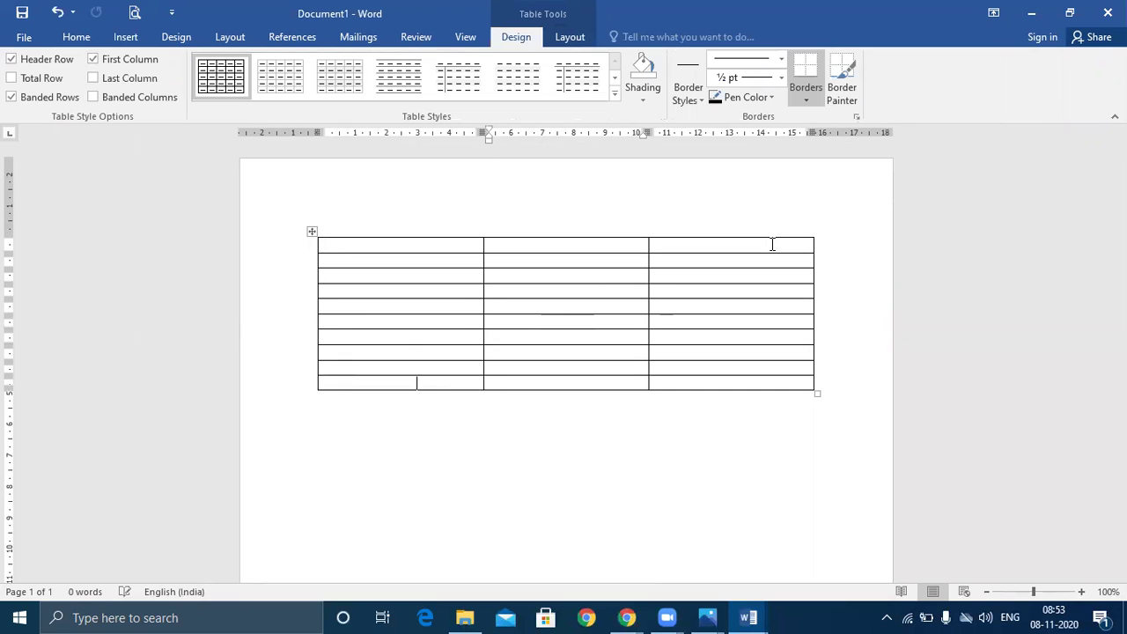
pyautogui.press('Tab')
pyautogui.press('Tab')
pyautogui.press('Tab')
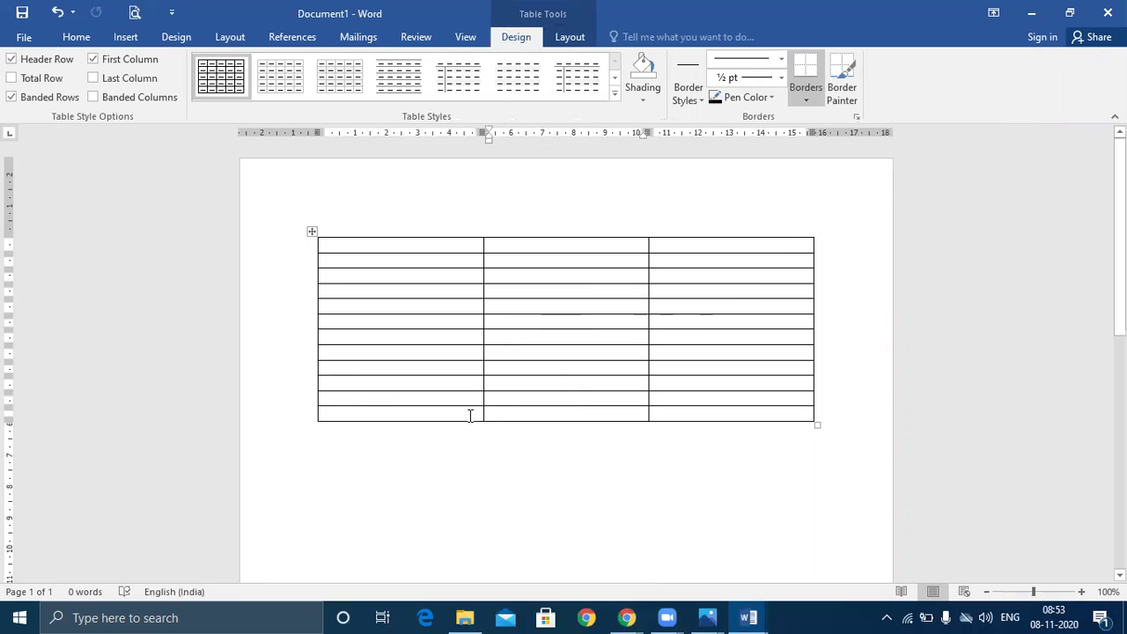
# Reduce the top margin to about 1.25 cm and the bottom to about 1 cm, and widen the table on both sides
pyautogui.moveTo(11, 239); pyautogui.dragTo(29, 192)
pyautogui.moveTo(321, 129); pyautogui.dragTo(297, 129)
pyautogui.moveTo(791, 136); pyautogui.dragTo(848, 135)
pyautogui.scroll(-8, 187, 327)
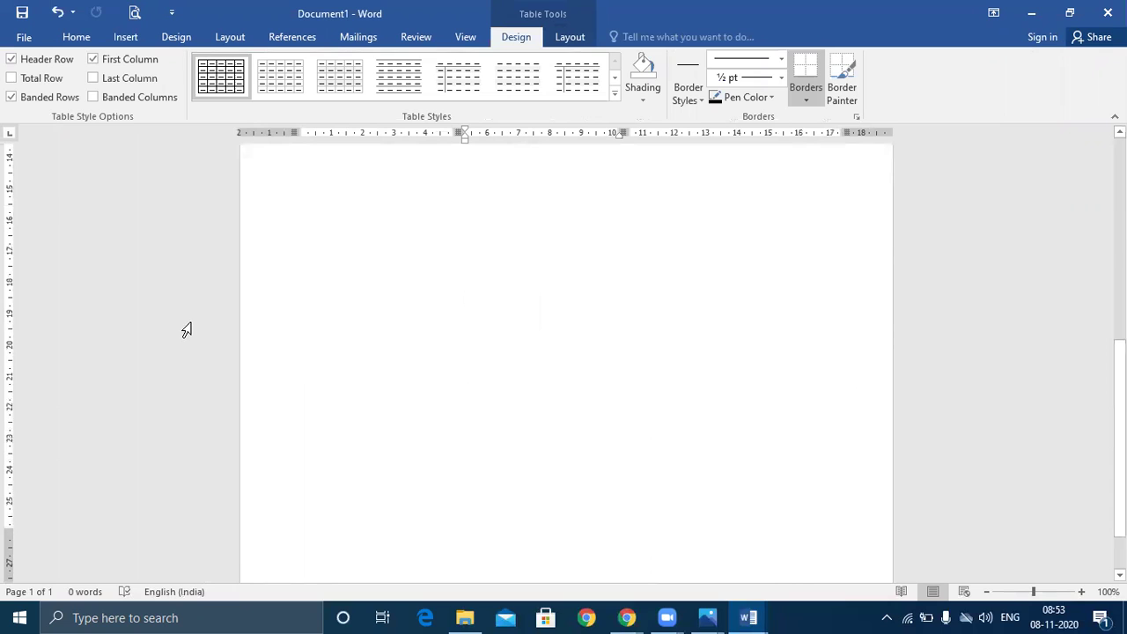
pyautogui.moveTo(10, 492); pyautogui.dragTo(5, 536)
pyautogui.scroll(8, 599, 383)
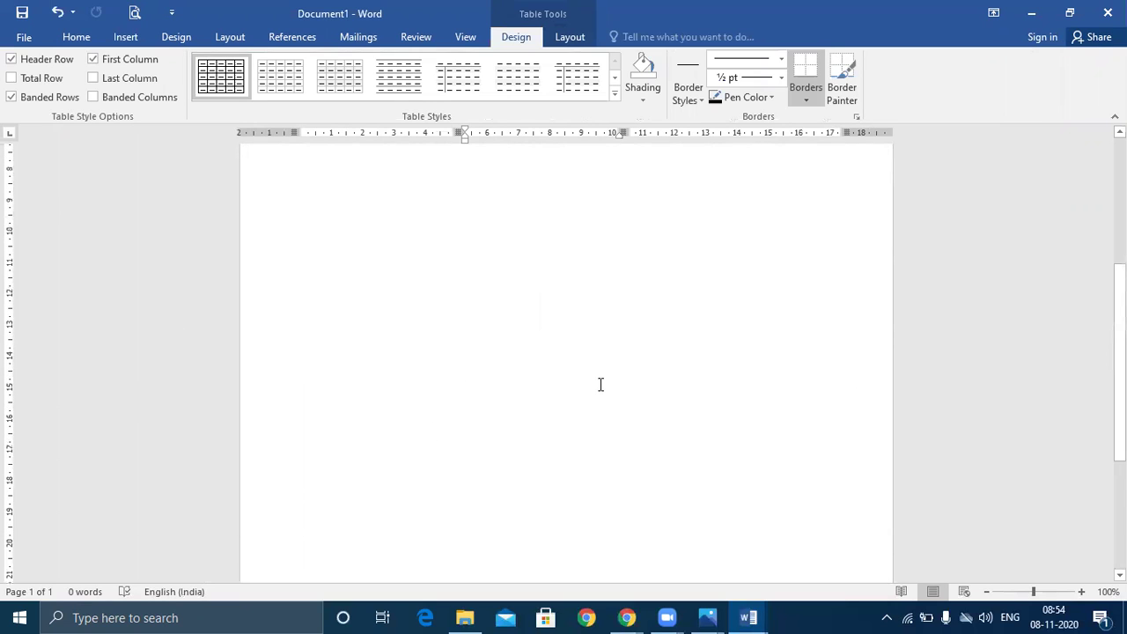
pyautogui.scroll(1, 660, 367)
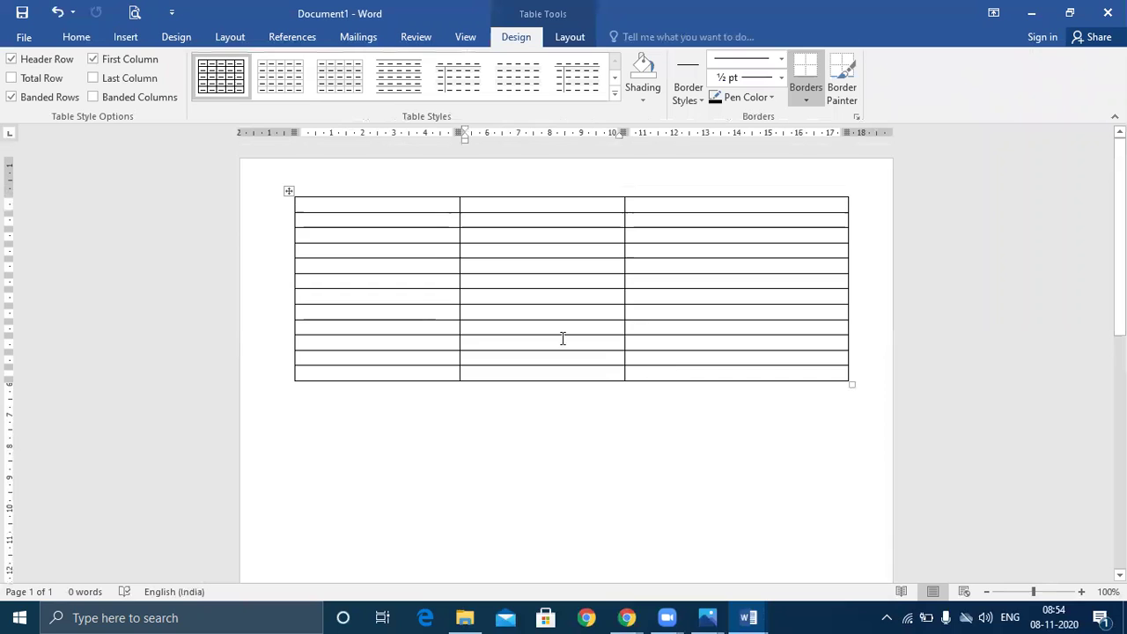
pyautogui.doubleClick(284, 134)
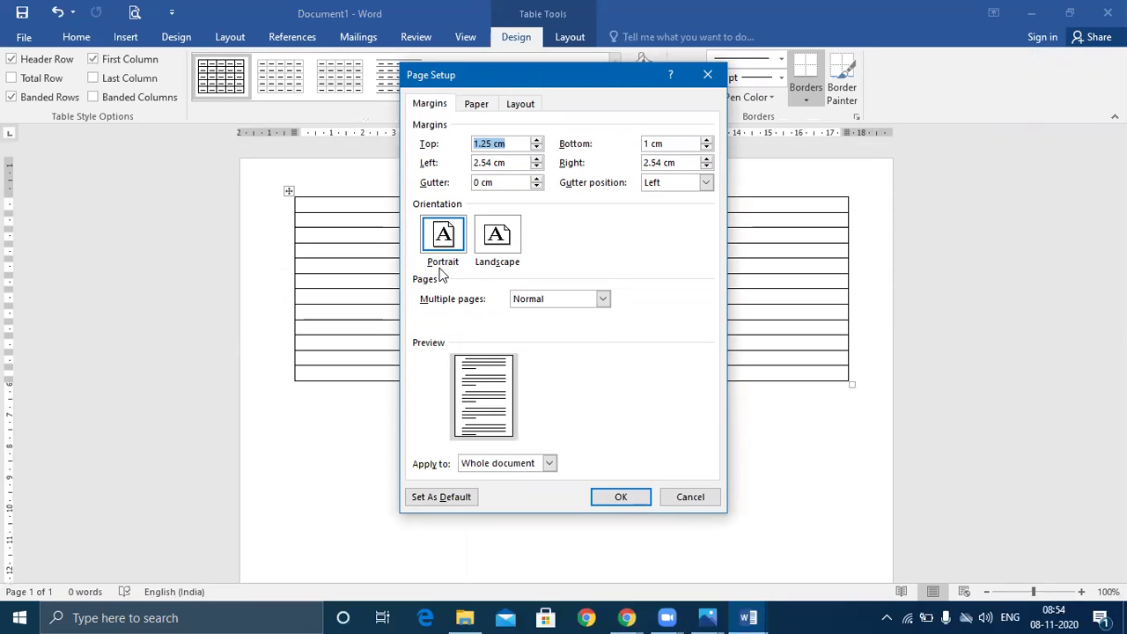
pyautogui.click(629, 498)
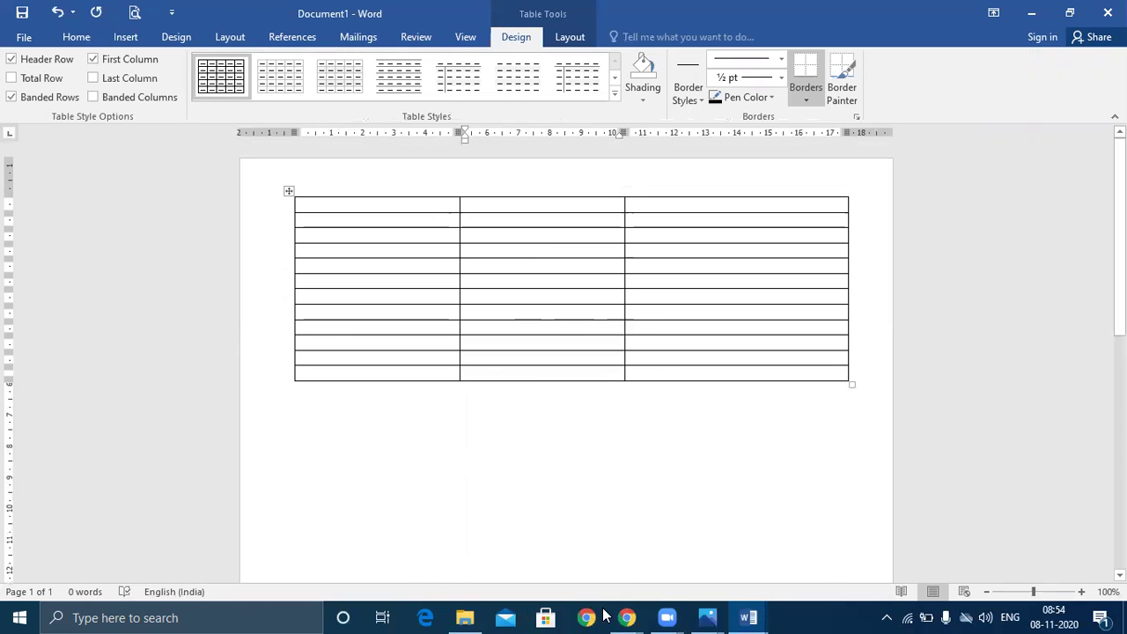
# Merge the three cells of the table's first row into one cell
pyautogui.moveTo(555, 206); pyautogui.dragTo(700, 205)
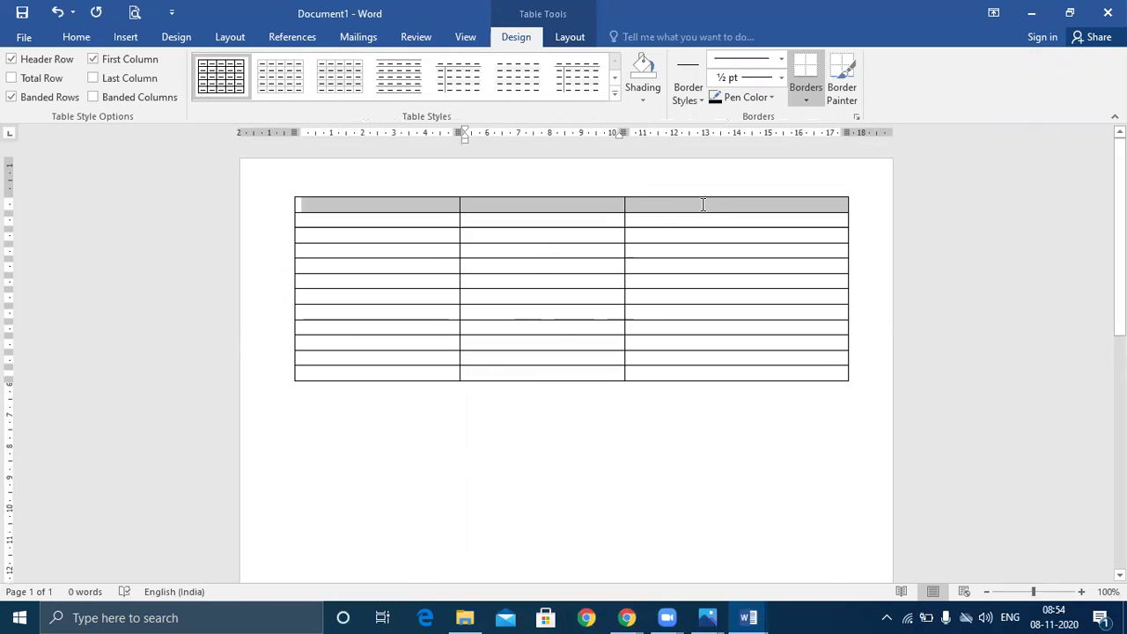
pyautogui.rightClick(704, 210)
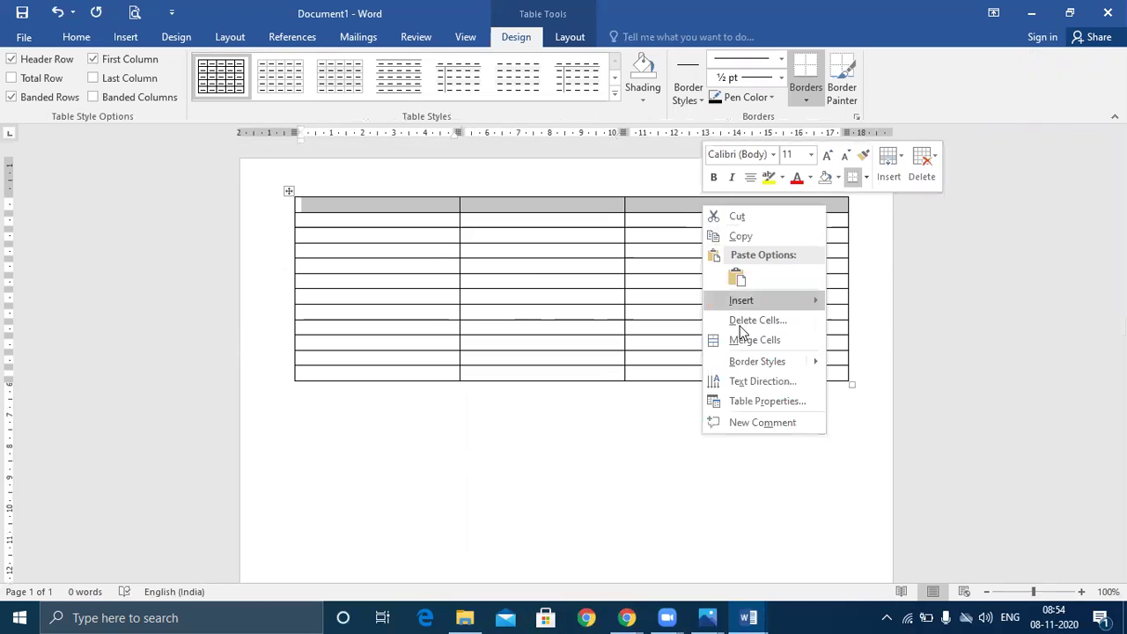
pyautogui.click(442, 302)
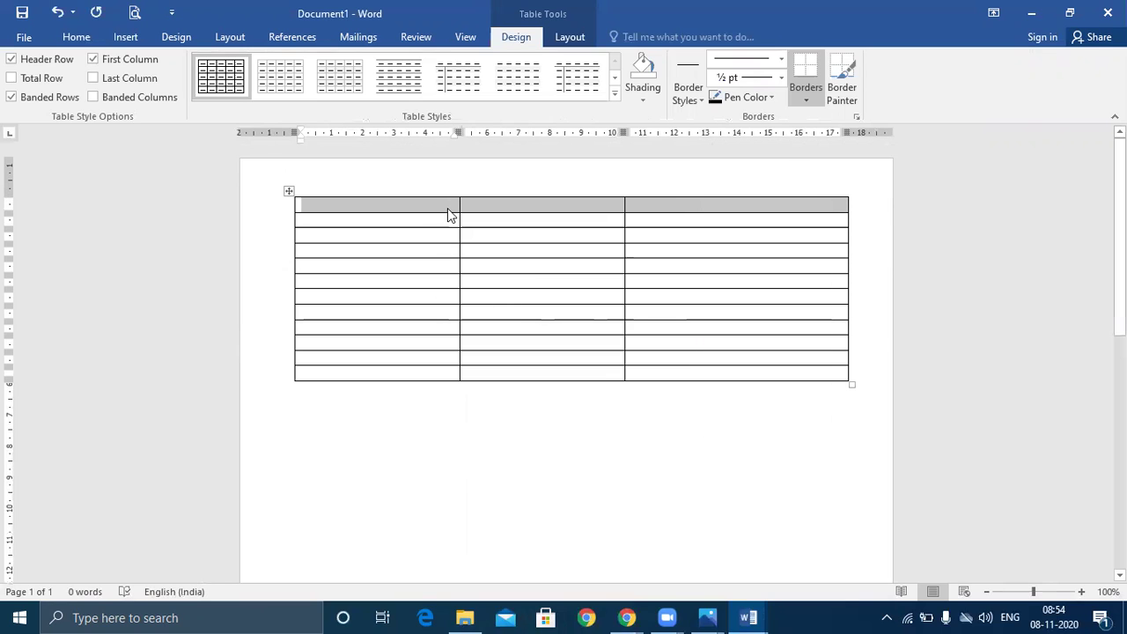
pyautogui.click(447, 207)
pyautogui.moveTo(447, 201); pyautogui.dragTo(661, 212)
pyautogui.rightClick(662, 211)
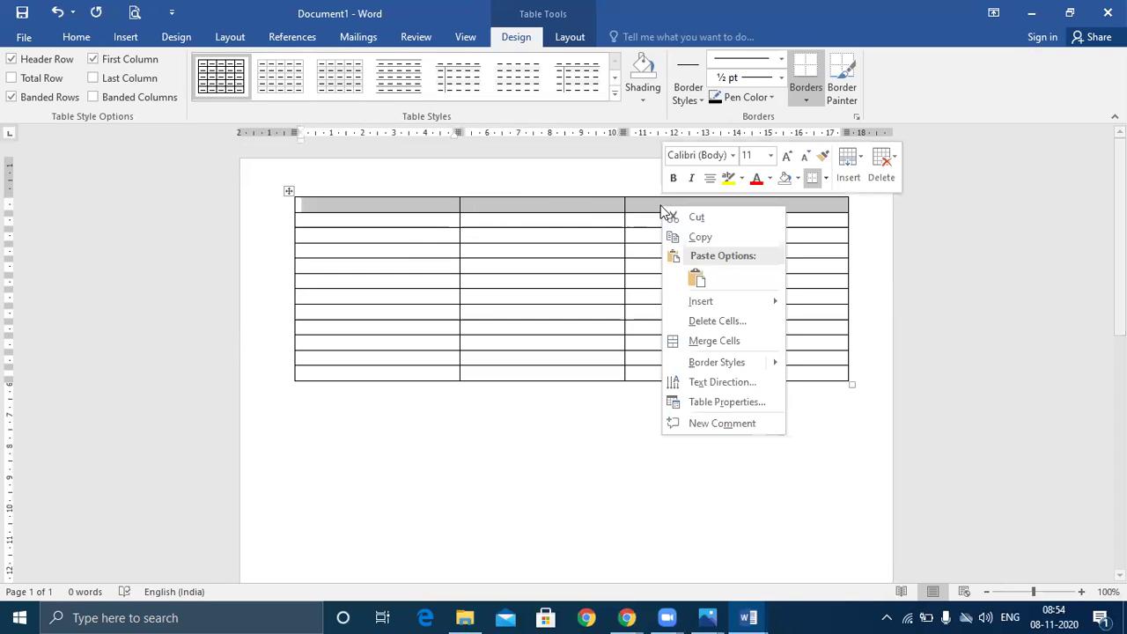
pyautogui.click(707, 344)
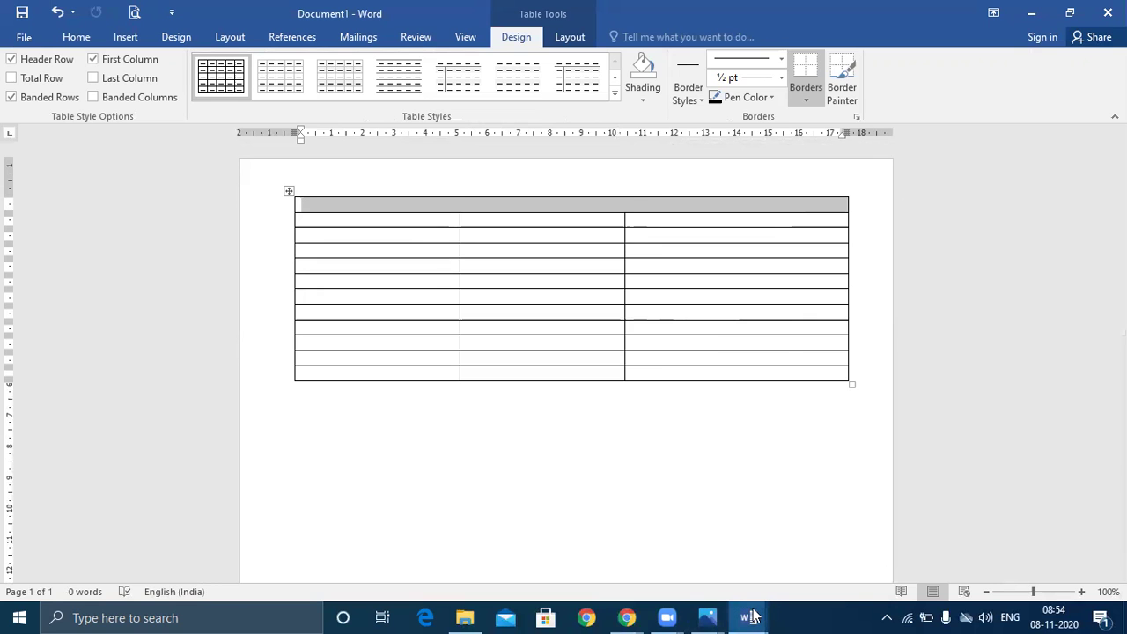
# Copy the heading "October Second, Celebration of Gandhi Jayanti" from OA LAB Exercise into the new table's merged first row, without the extra blank line
pyautogui.moveTo(753, 617)
pyautogui.click(661, 550)
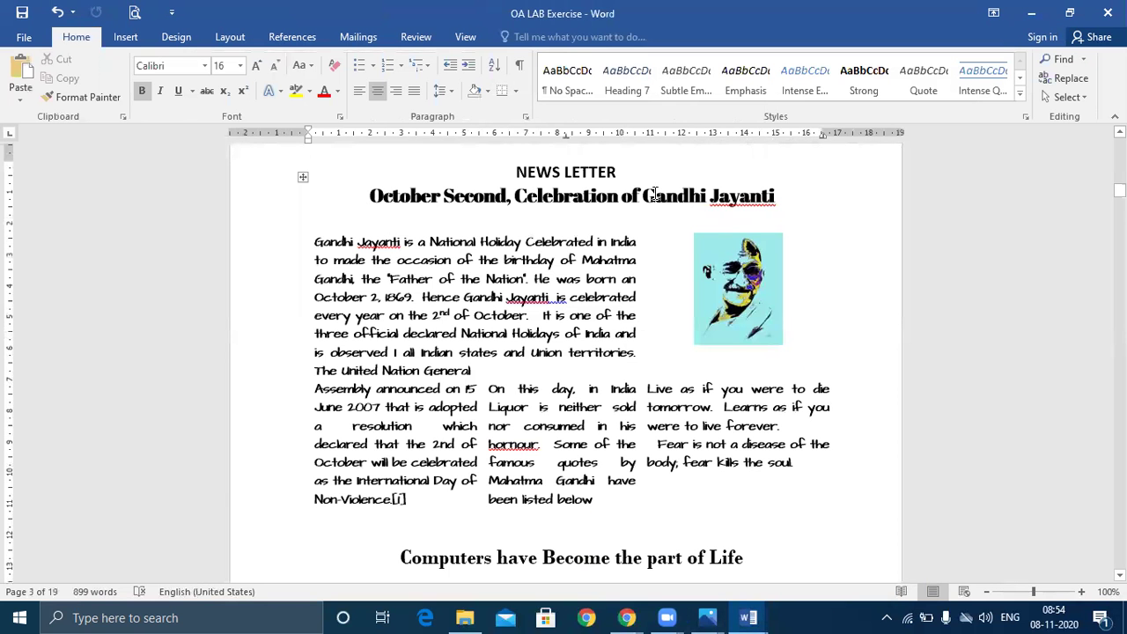
pyautogui.tripleClick(772, 201)
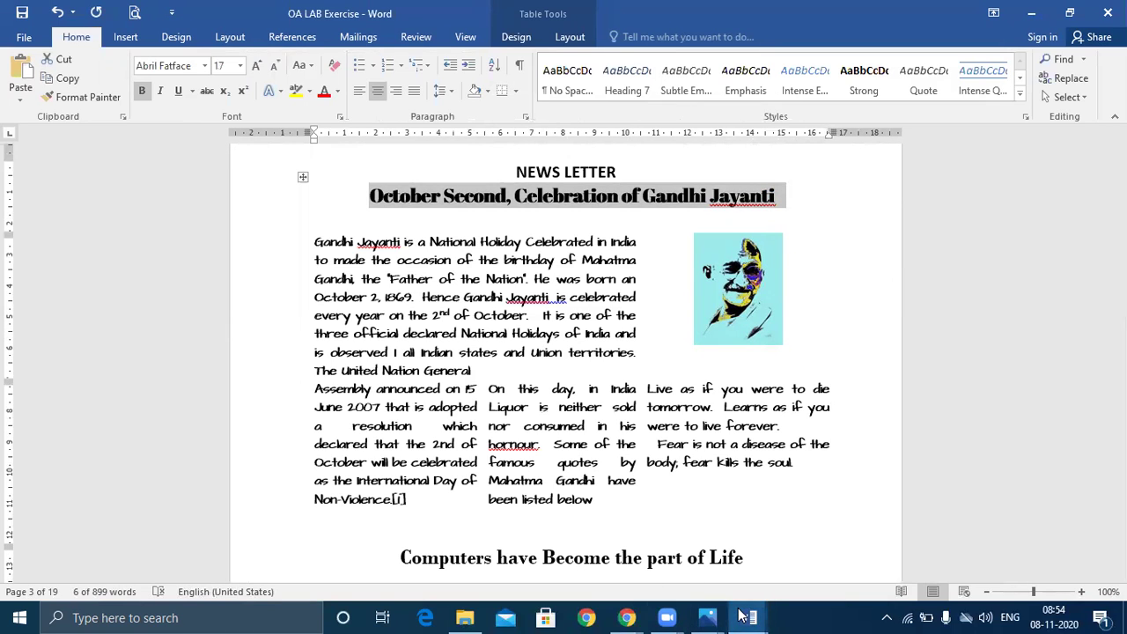
pyautogui.moveTo(748, 617)
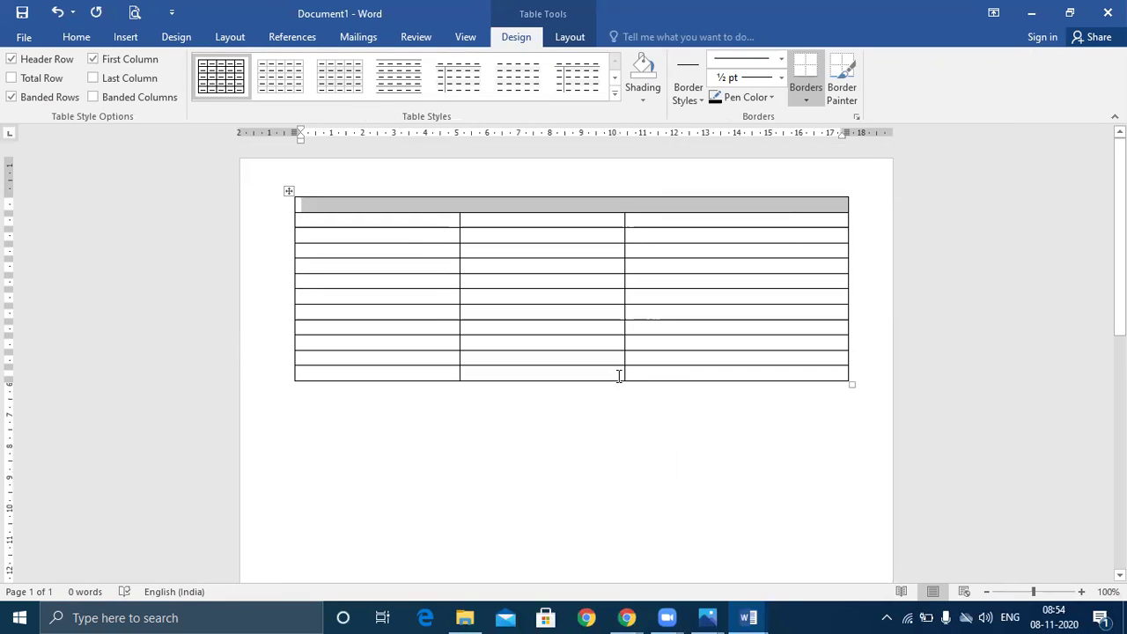
pyautogui.click(619, 375)
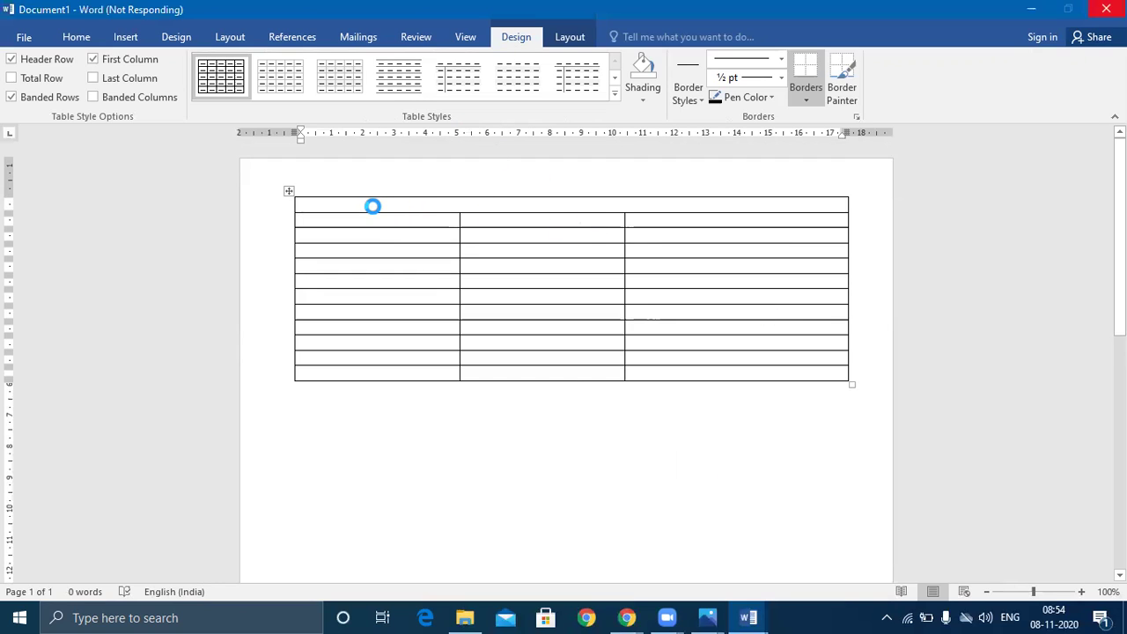
pyautogui.hotkey('ctrl', 'v')
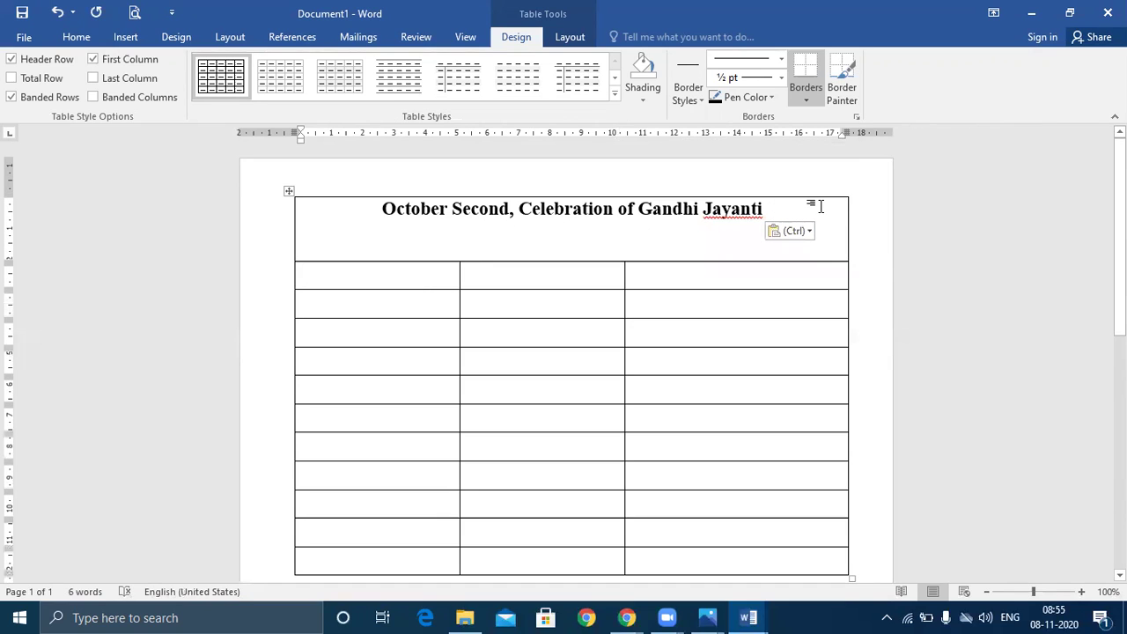
pyautogui.press('BackSpace')
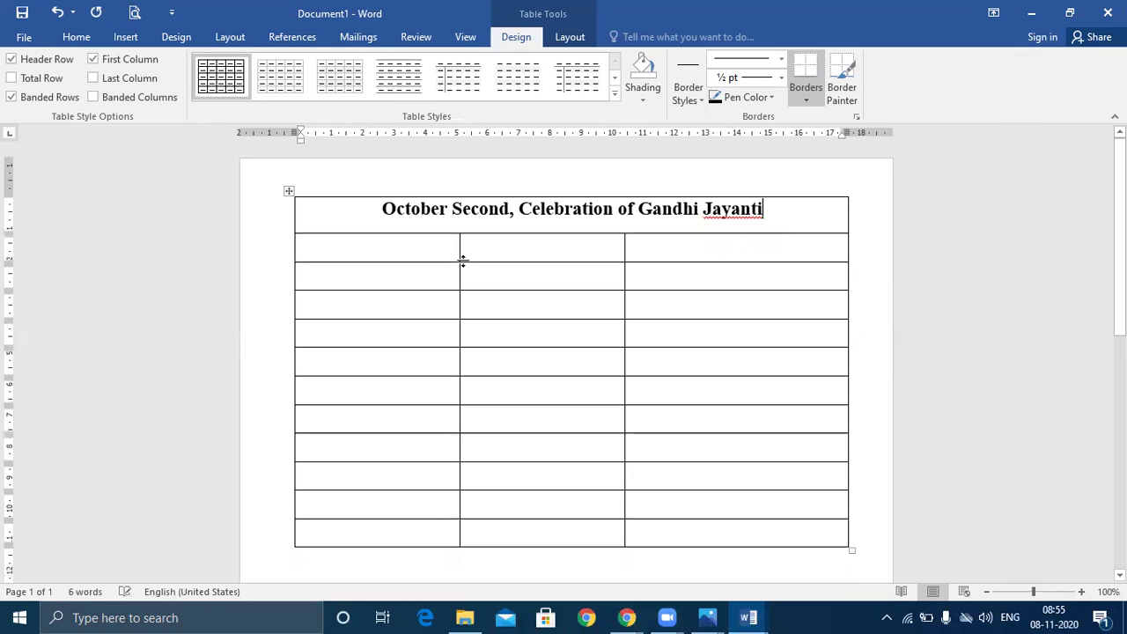
# Set the heading in the table's first row to the Bahnschrift Condensed font at size 22
pyautogui.moveTo(406, 205); pyautogui.dragTo(795, 202)
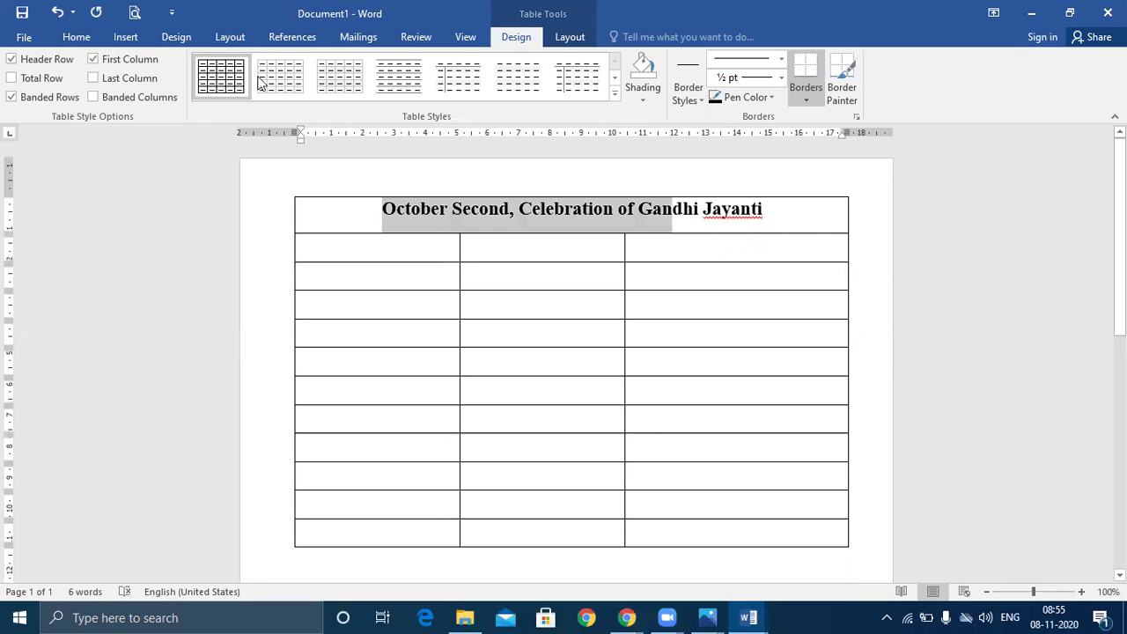
pyautogui.click(84, 38)
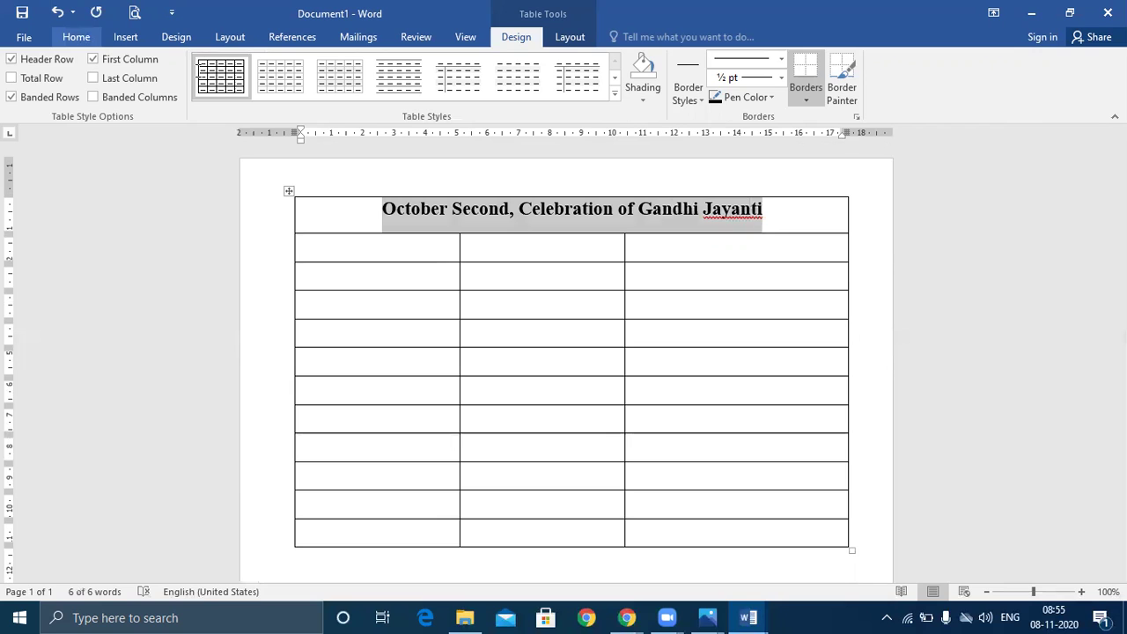
pyautogui.click(205, 67)
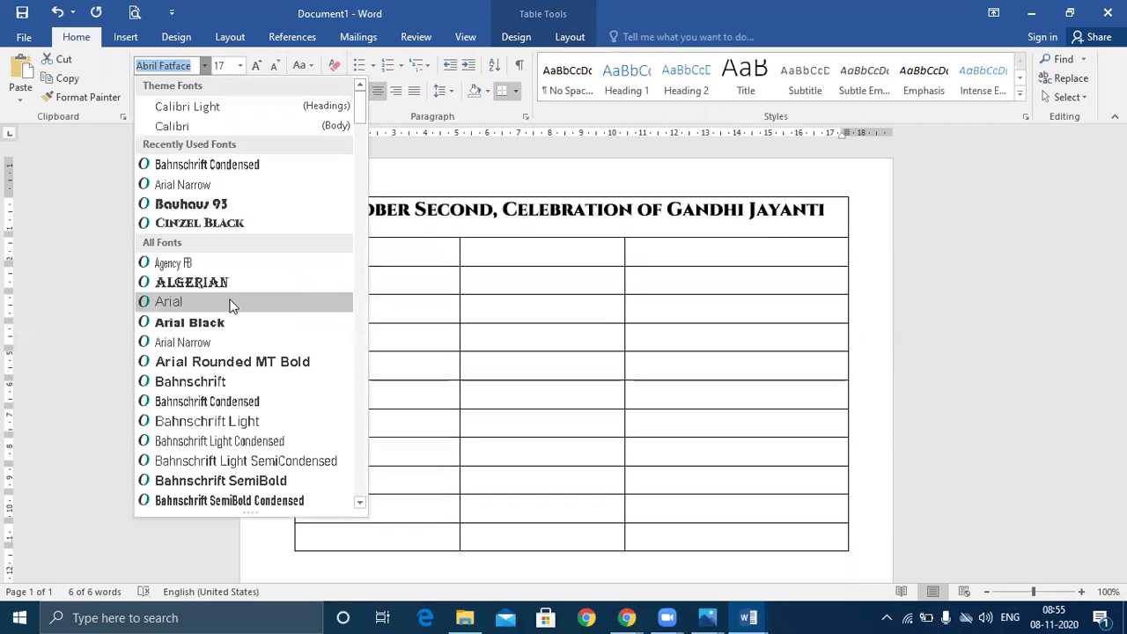
pyautogui.scroll(-1, 224, 348)
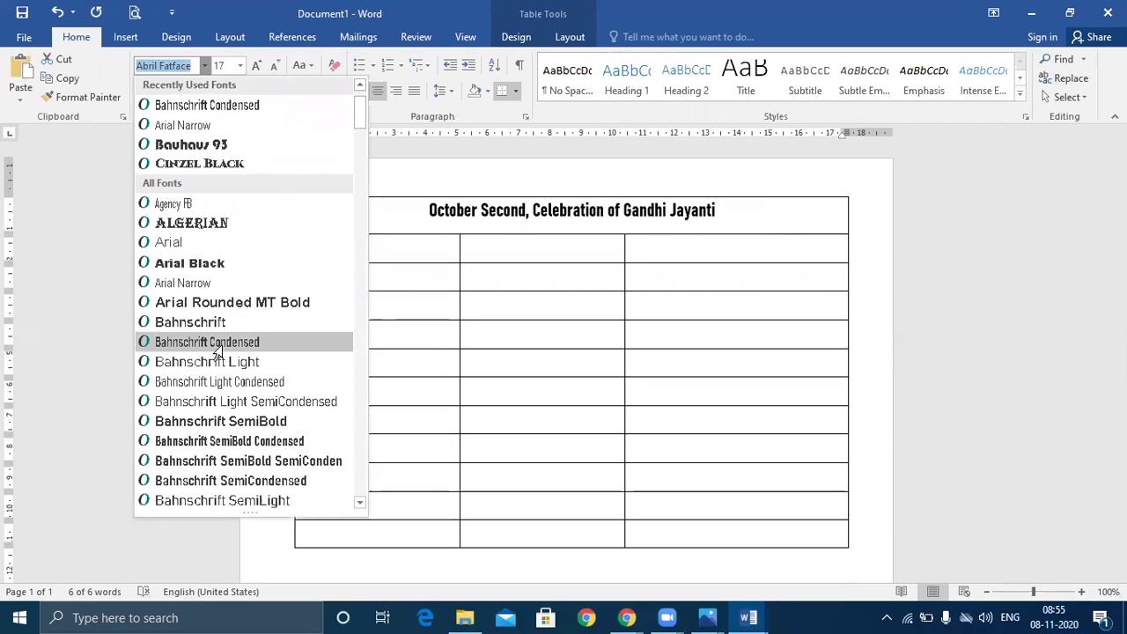
pyautogui.click(218, 346)
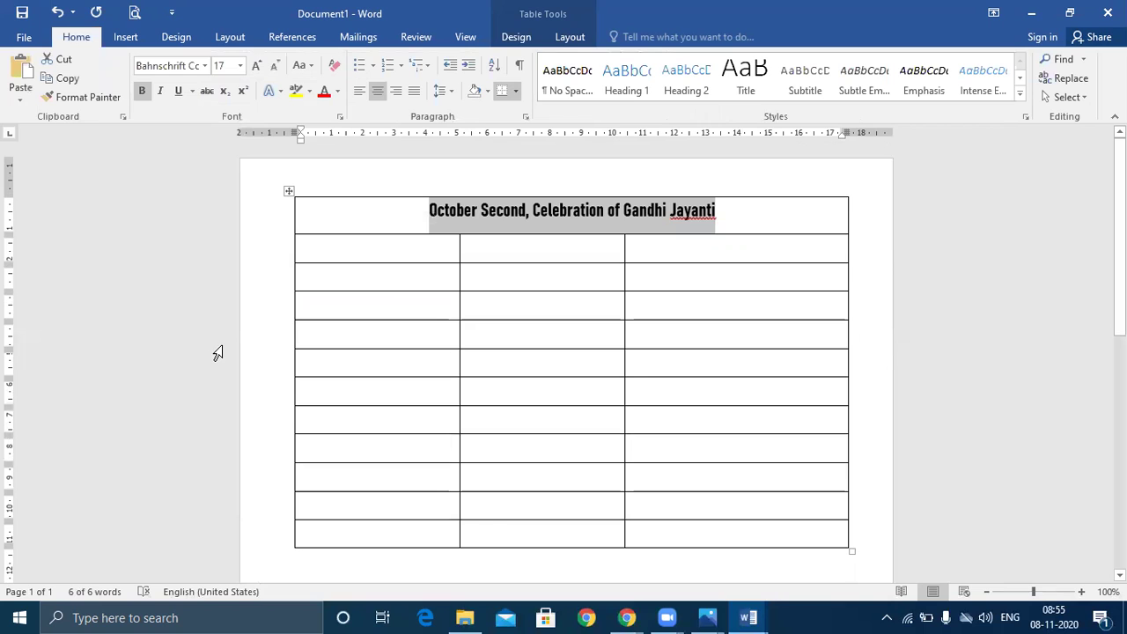
pyautogui.click(240, 65)
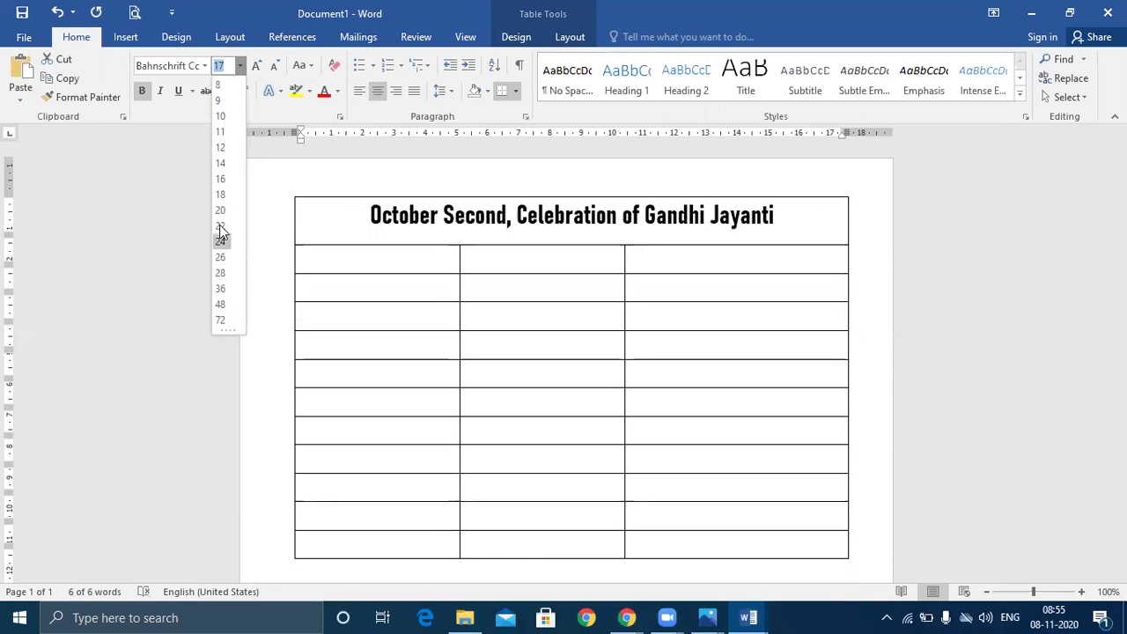
pyautogui.click(221, 228)
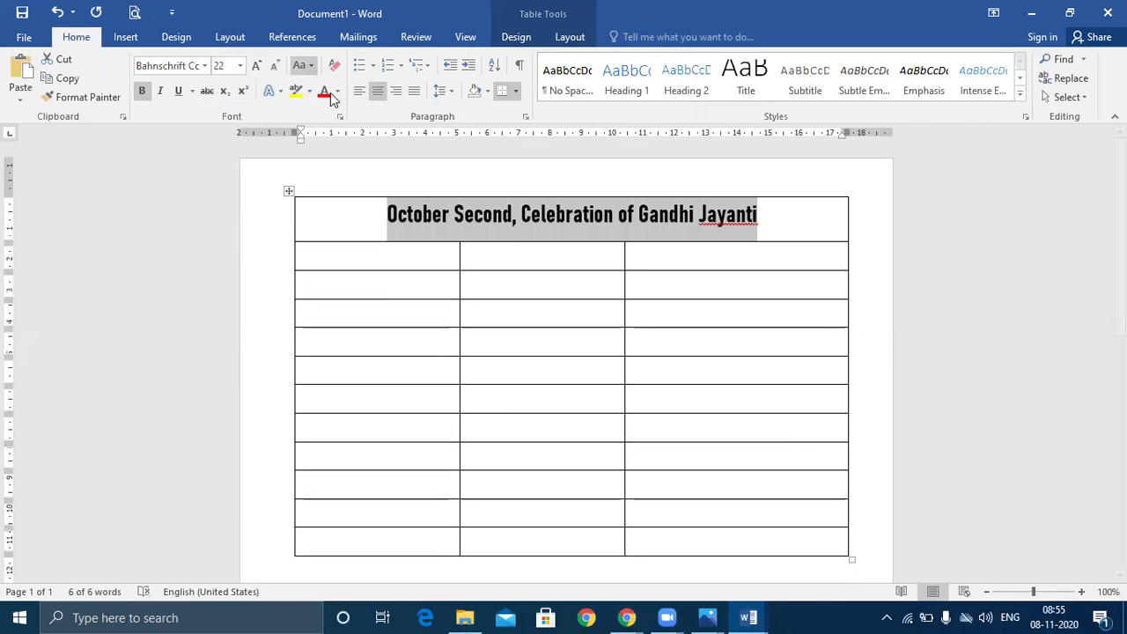
# Color the heading text in the first row dark blue
pyautogui.click(325, 92)
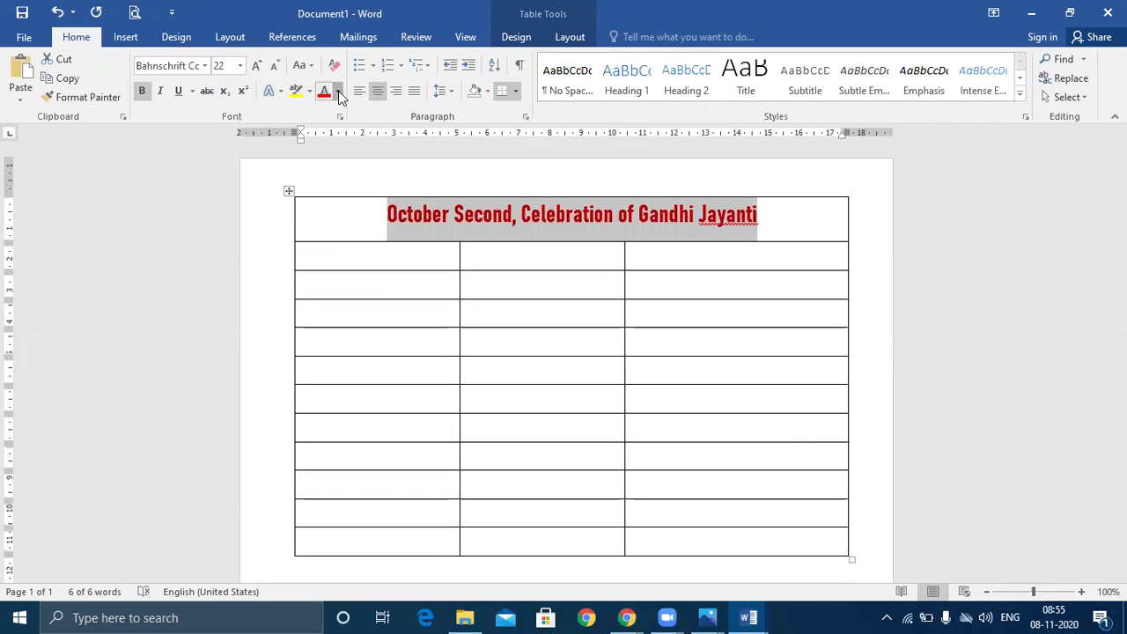
pyautogui.click(338, 91)
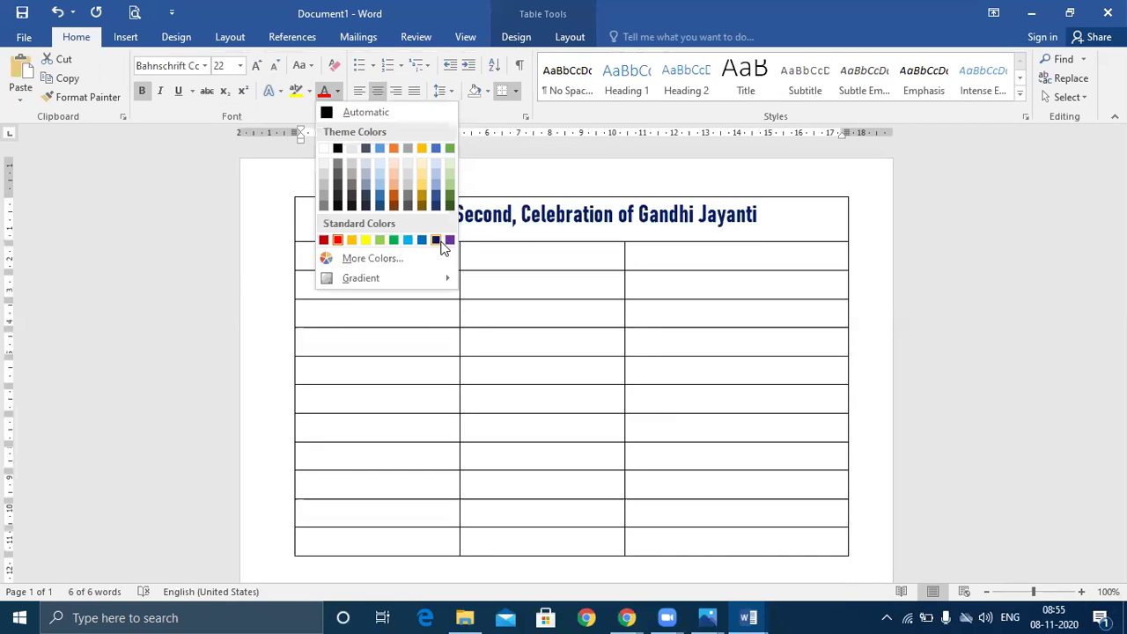
pyautogui.click(436, 241)
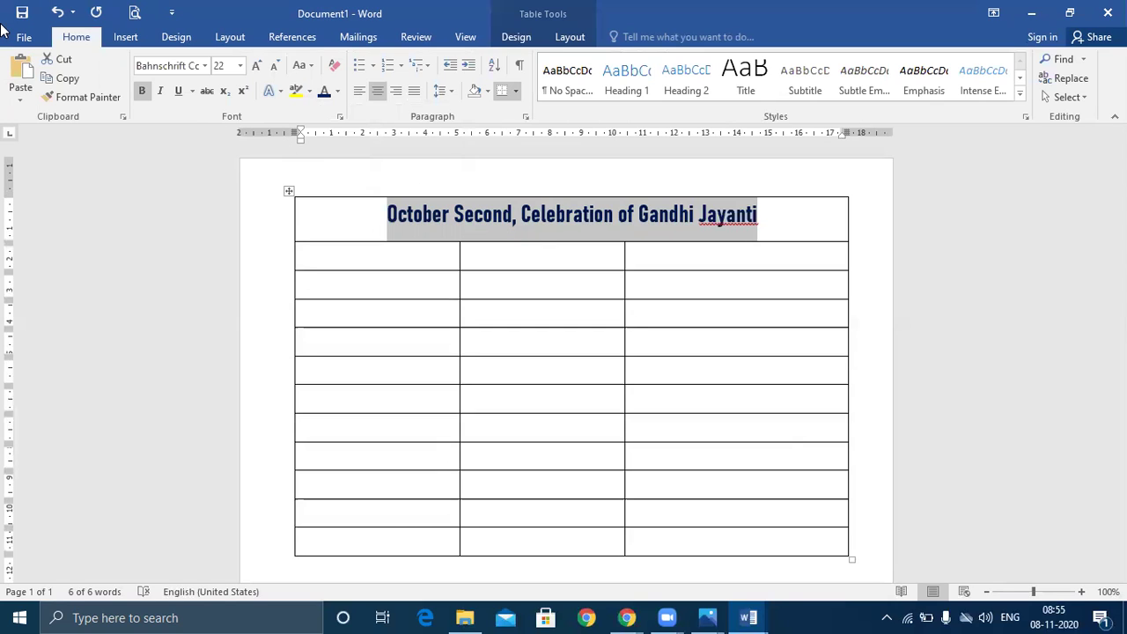
# Try larger and smaller sizes for the heading text and leave it at size 23
pyautogui.hotkey('ctrl', ']')
pyautogui.hotkey('ctrl', ']')
pyautogui.hotkey('ctrl', ']')
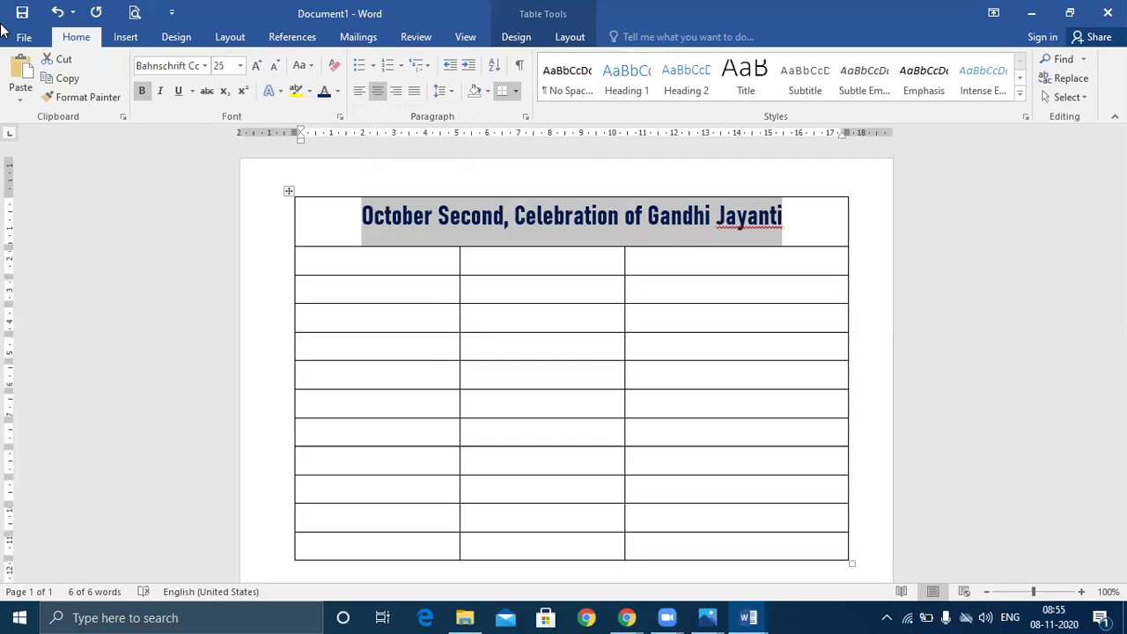
pyautogui.hotkey('ctrl', ']')
pyautogui.hotkey('ctrl', ']')
pyautogui.hotkey('ctrl', ']')
pyautogui.hotkey('ctrl', '[')
pyautogui.hotkey('ctrl', '[')
pyautogui.hotkey('ctrl', '[')
pyautogui.hotkey('ctrl', '[')
pyautogui.hotkey('ctrl', '[')
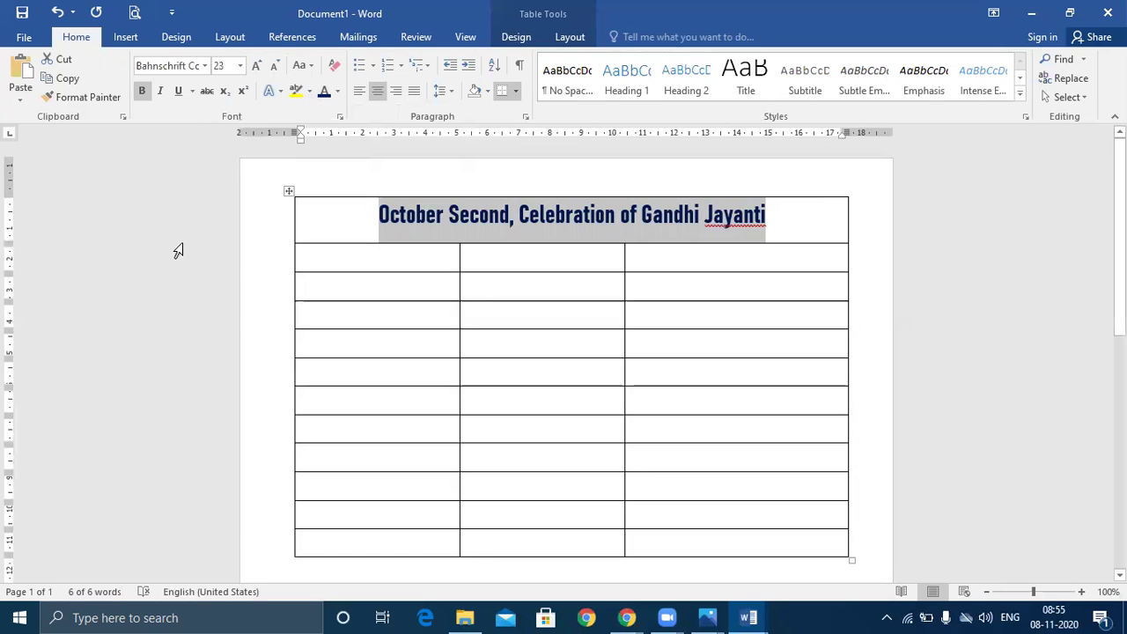
# Shade the background of the heading row yellow
pyautogui.moveTo(344, 220); pyautogui.dragTo(787, 203)
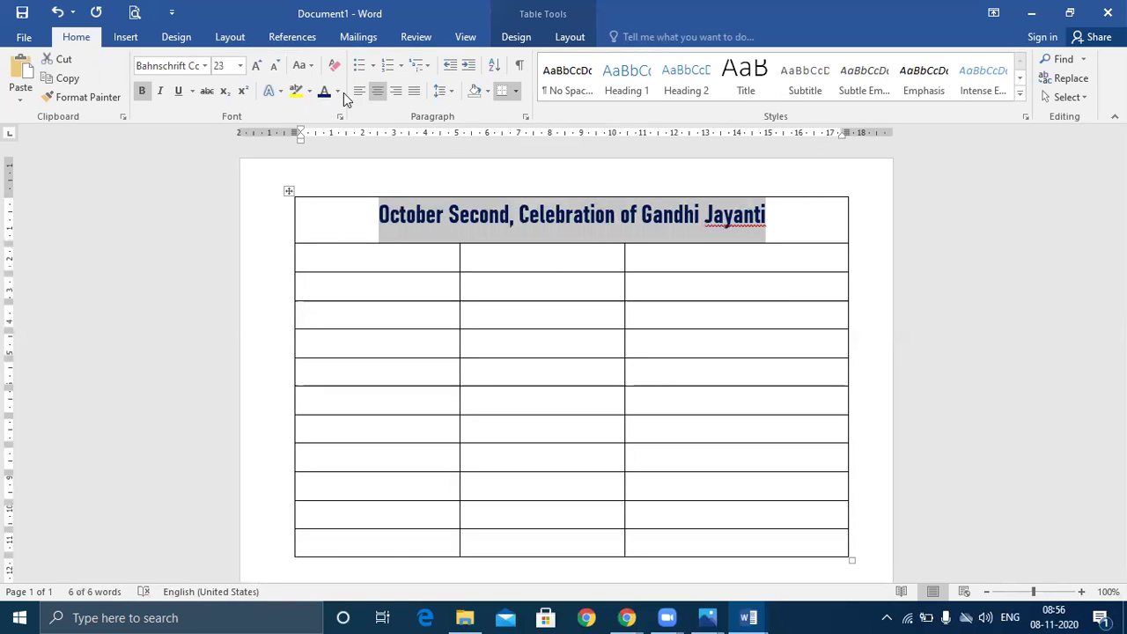
pyautogui.click(487, 91)
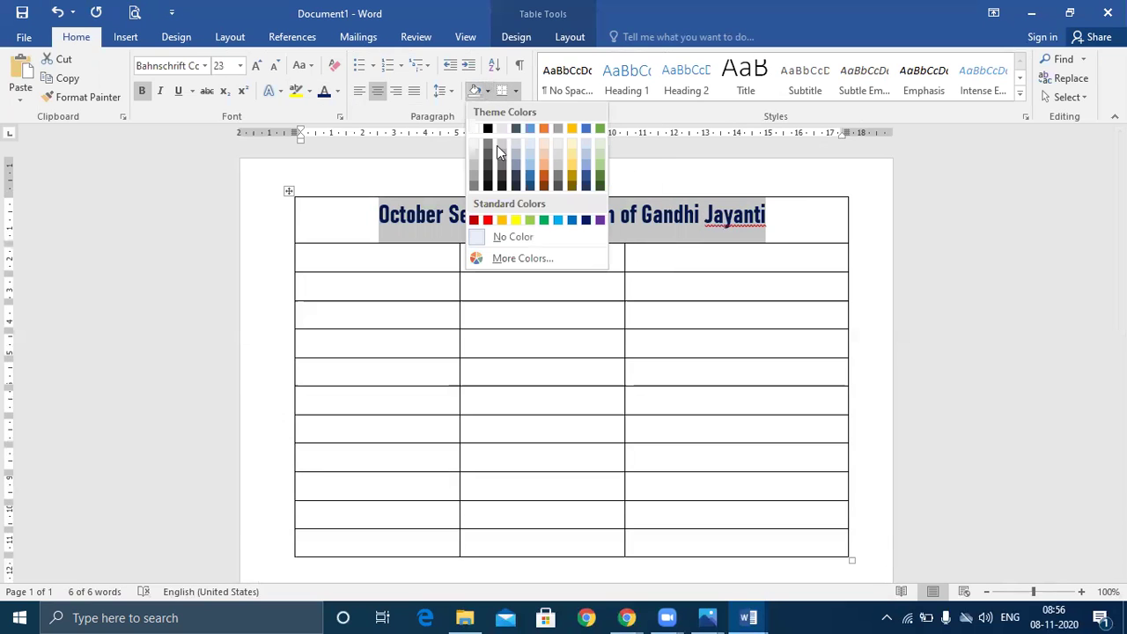
pyautogui.click(514, 219)
pyautogui.click(924, 362)
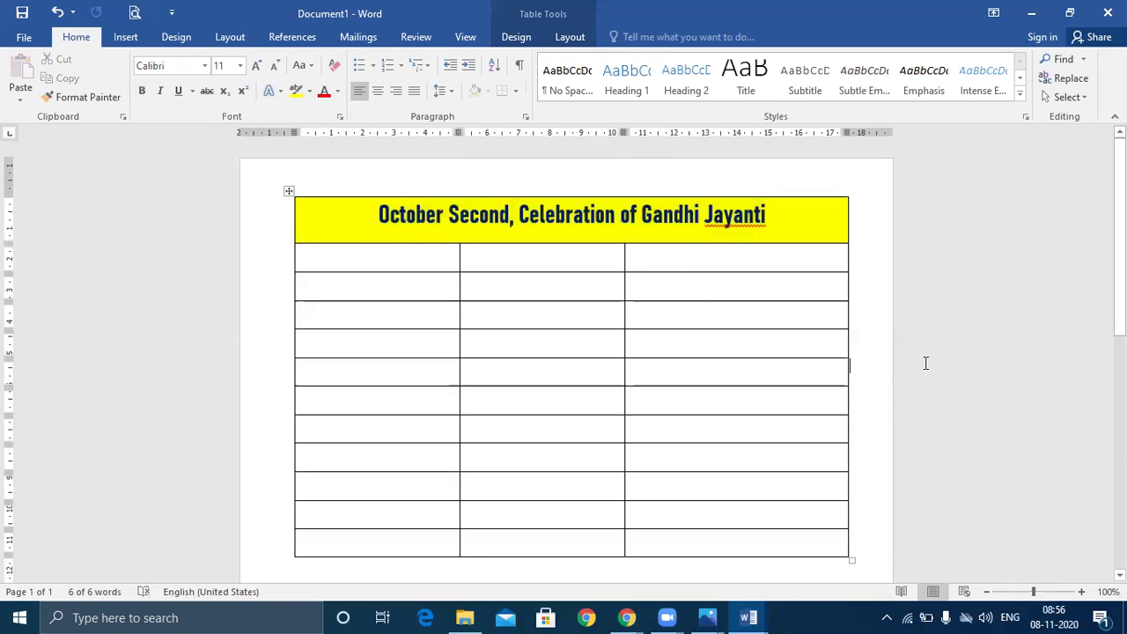
# Try yellow shading on the first cell of the table's fifth row and undo it
pyautogui.click(427, 355)
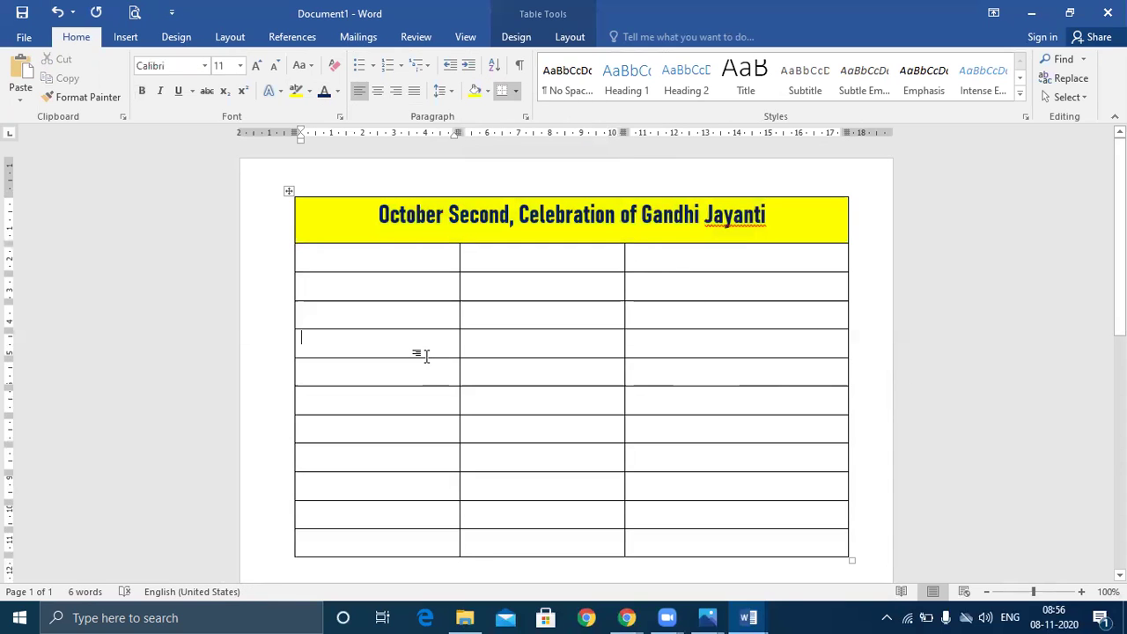
pyautogui.click(475, 92)
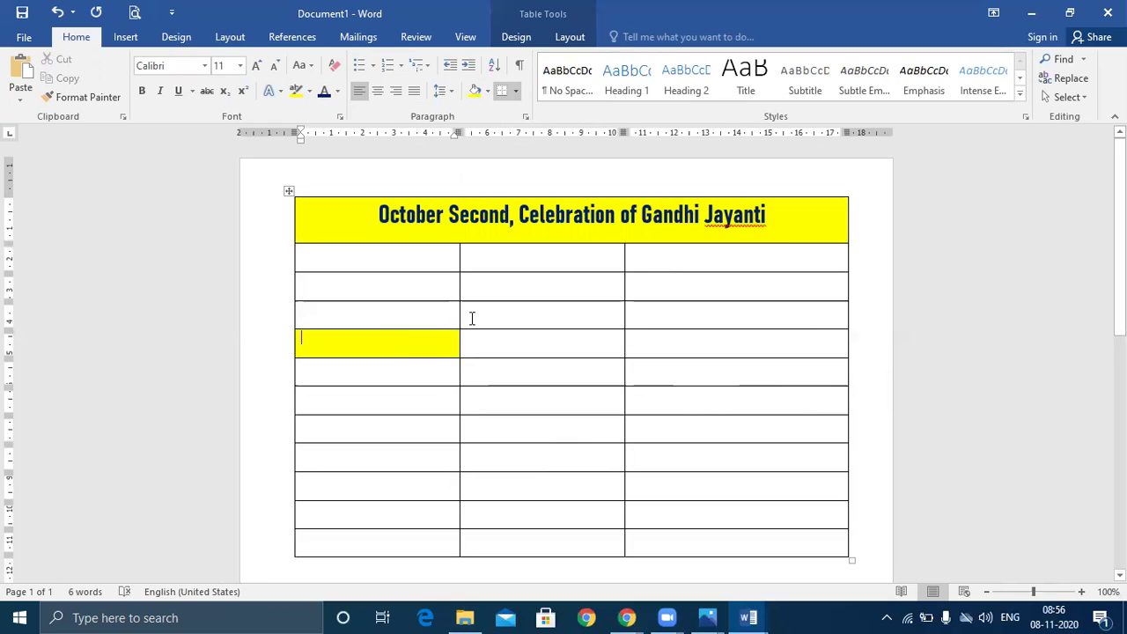
pyautogui.hotkey('ctrl', 'z')
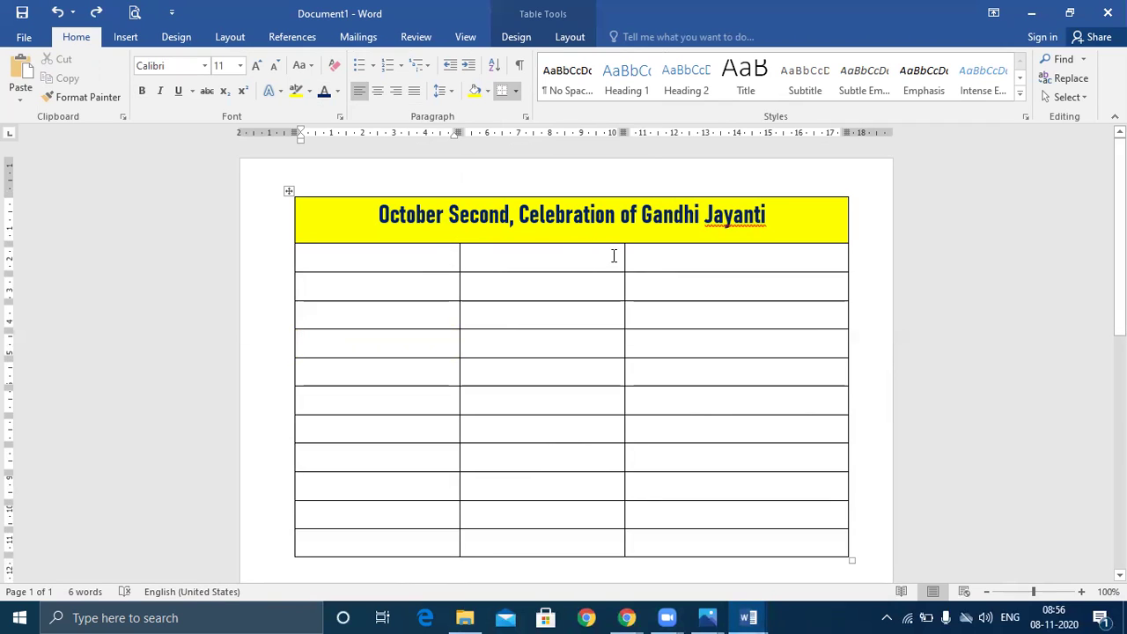
# Merge the first two cells of the table's second row into one cell
pyautogui.moveTo(438, 255); pyautogui.dragTo(481, 259)
pyautogui.rightClick(481, 257)
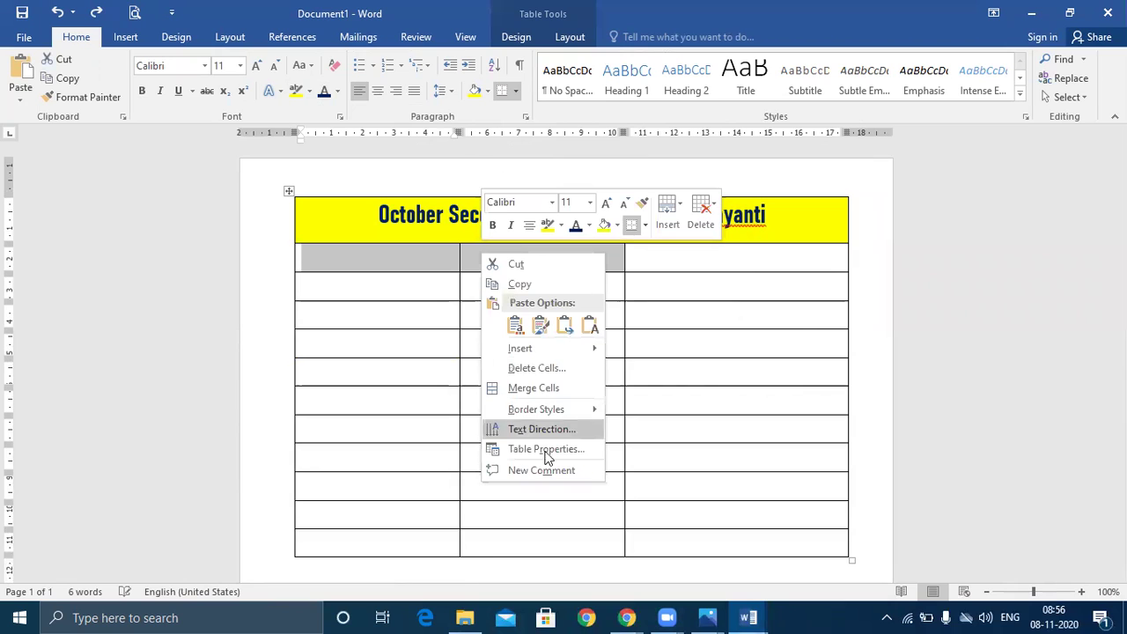
pyautogui.click(533, 389)
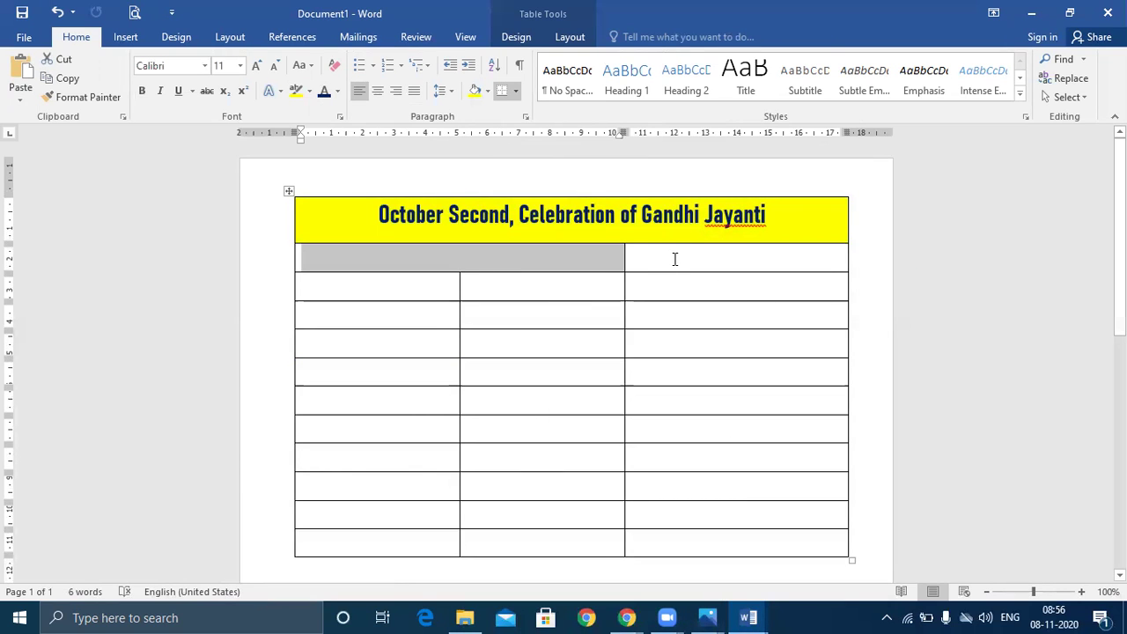
# Copy the opening paragraph, from "Gandhi Jayanti is a National Holiday" to "The United Nation General", from OA LAB Exercise into the new document's merged second-row cell
pyautogui.click(748, 618)
pyautogui.click(696, 542)
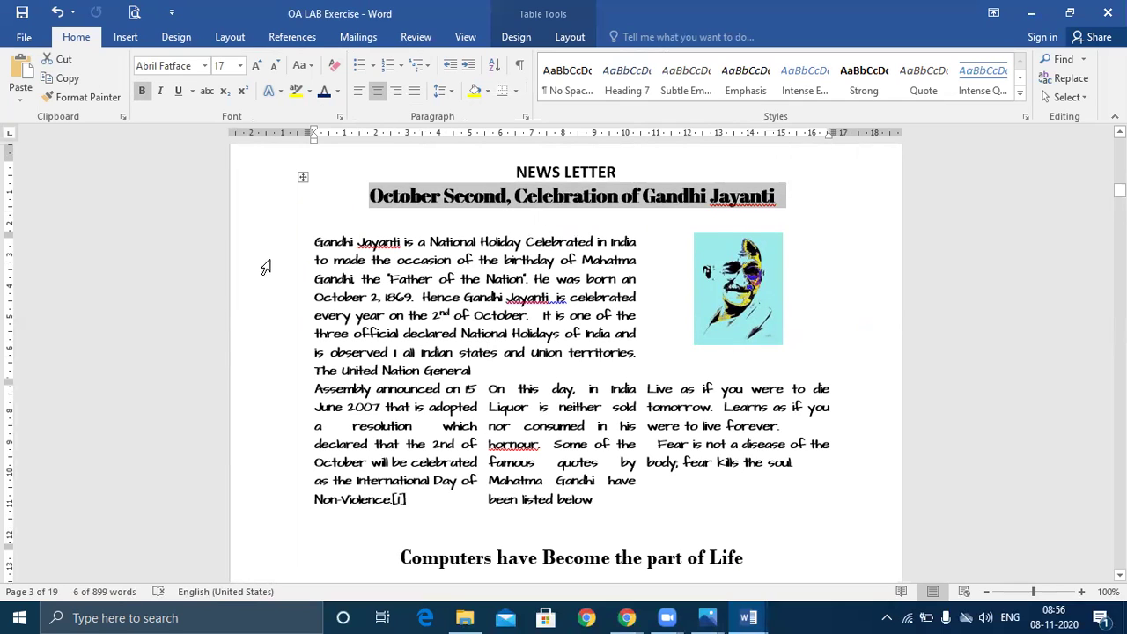
pyautogui.moveTo(317, 244); pyautogui.dragTo(483, 371)
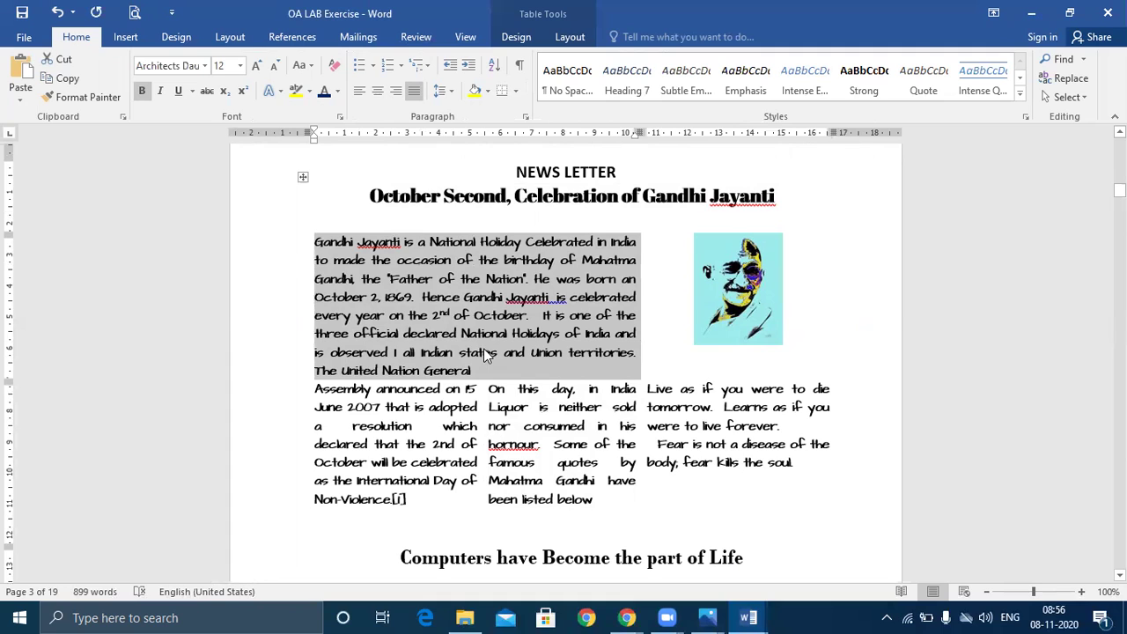
pyautogui.click(749, 618)
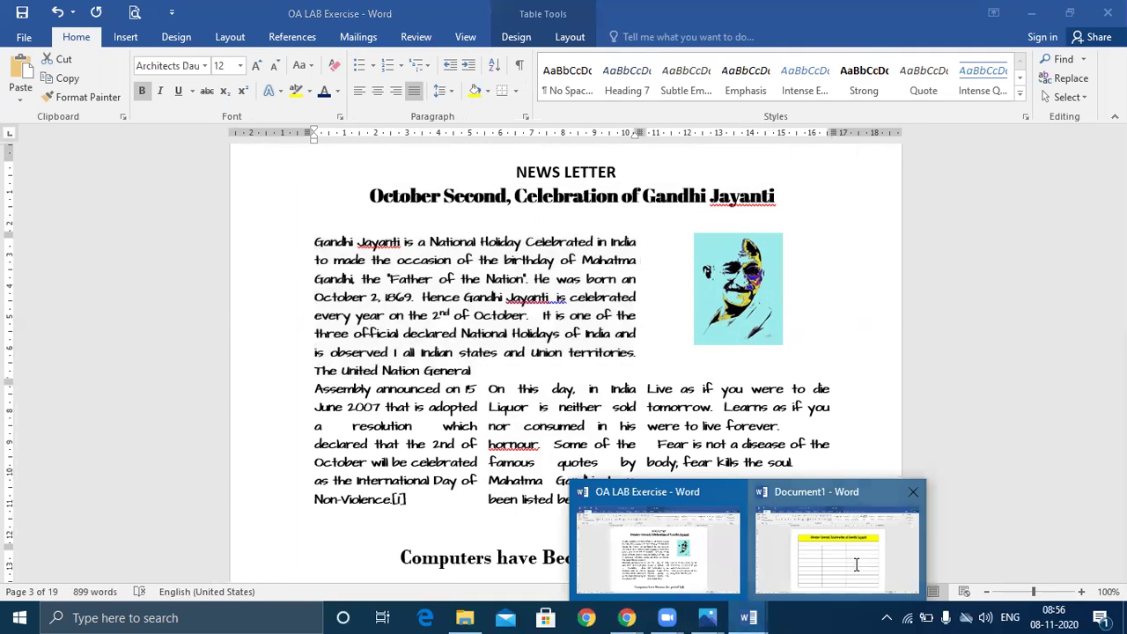
pyautogui.click(836, 550)
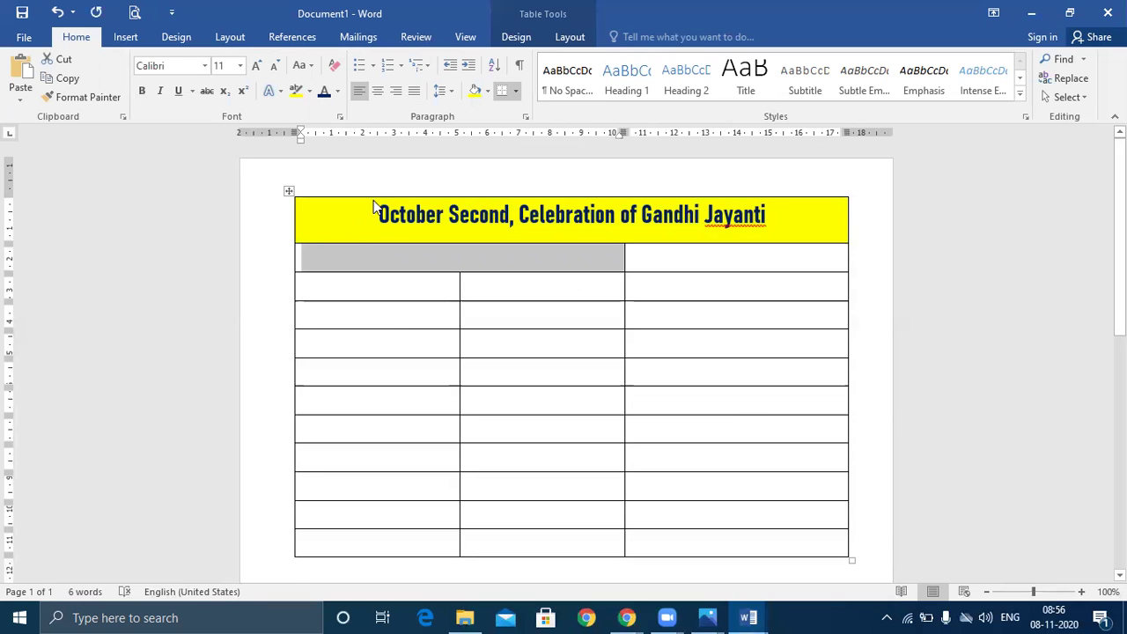
pyautogui.hotkey('ctrl', 'v')
# Change the font of the pasted opening paragraph to Bahnschrift Light SemiCondensed
pyautogui.click(473, 386)
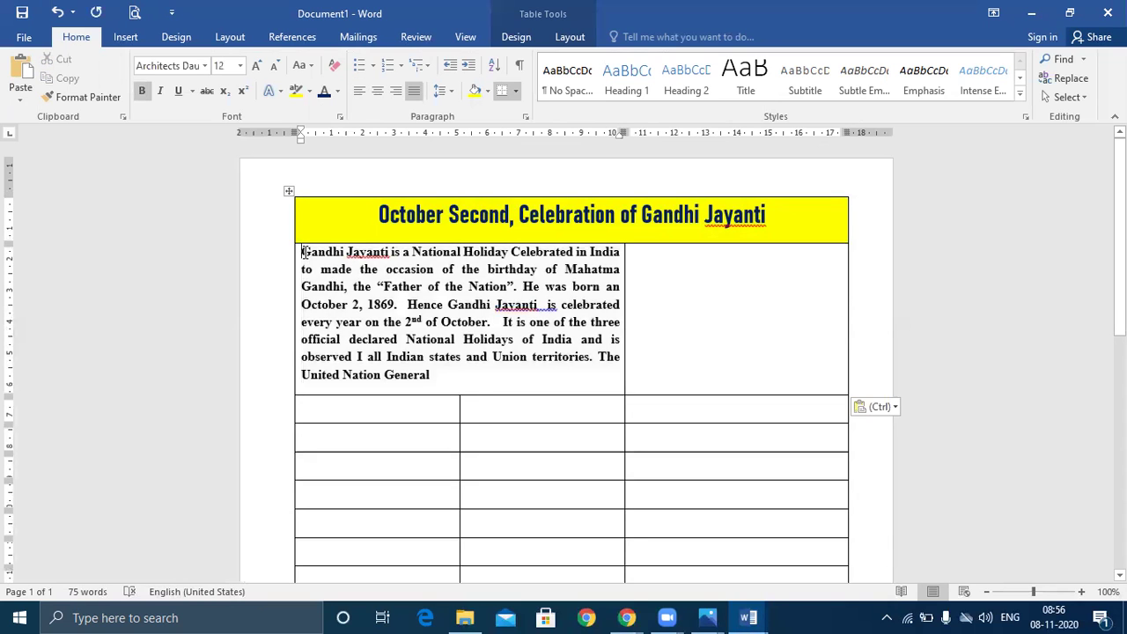
pyautogui.tripleClick(473, 388)
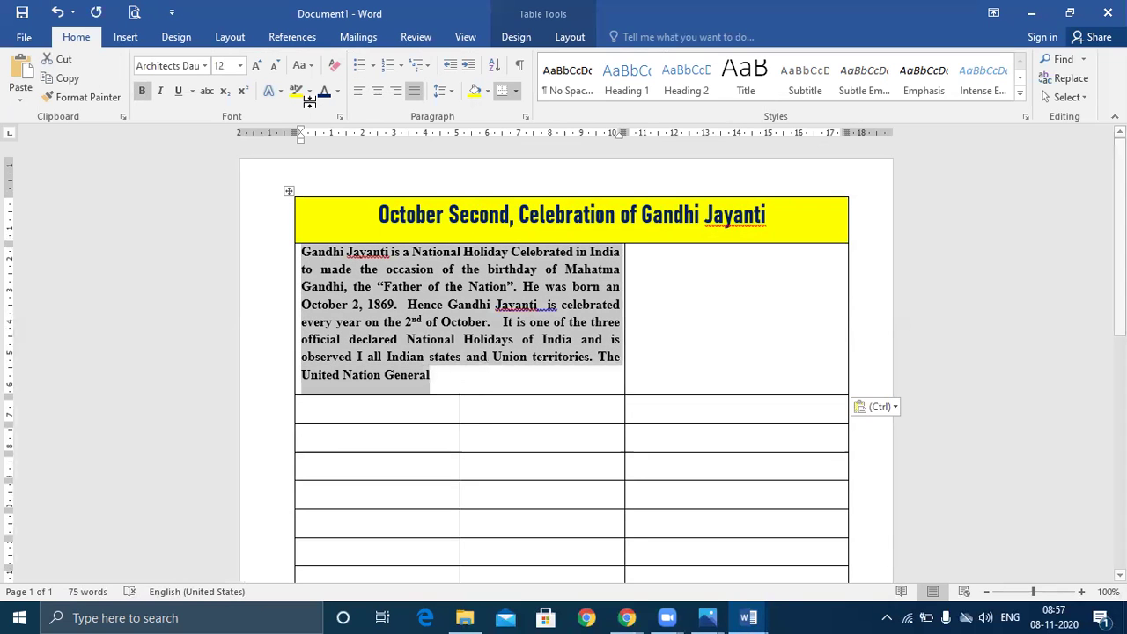
pyautogui.click(205, 65)
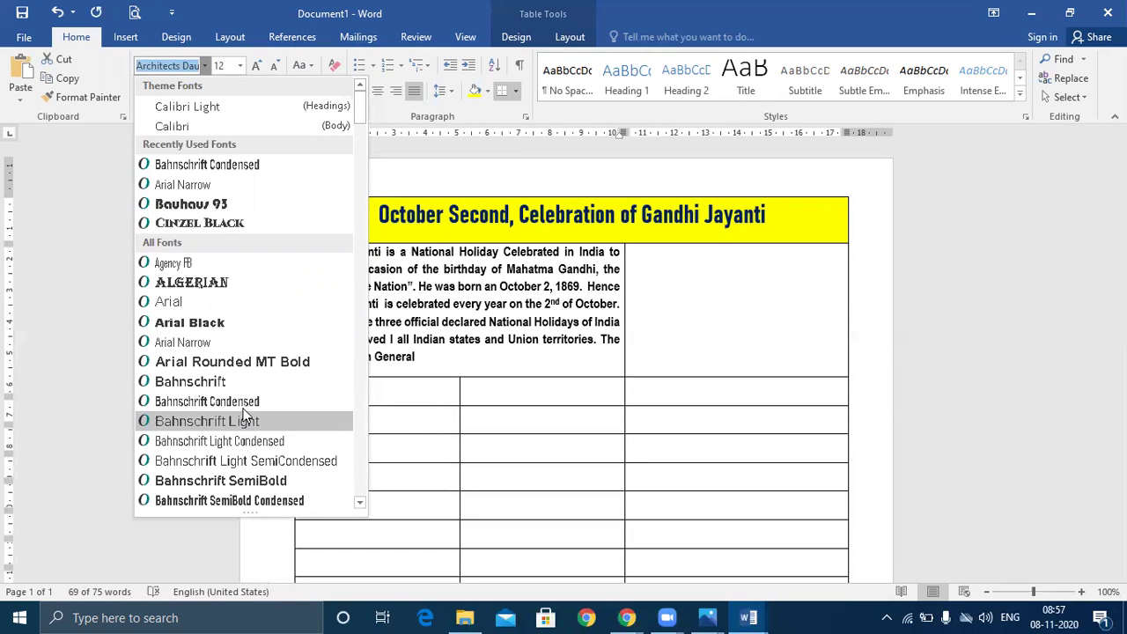
pyautogui.click(238, 462)
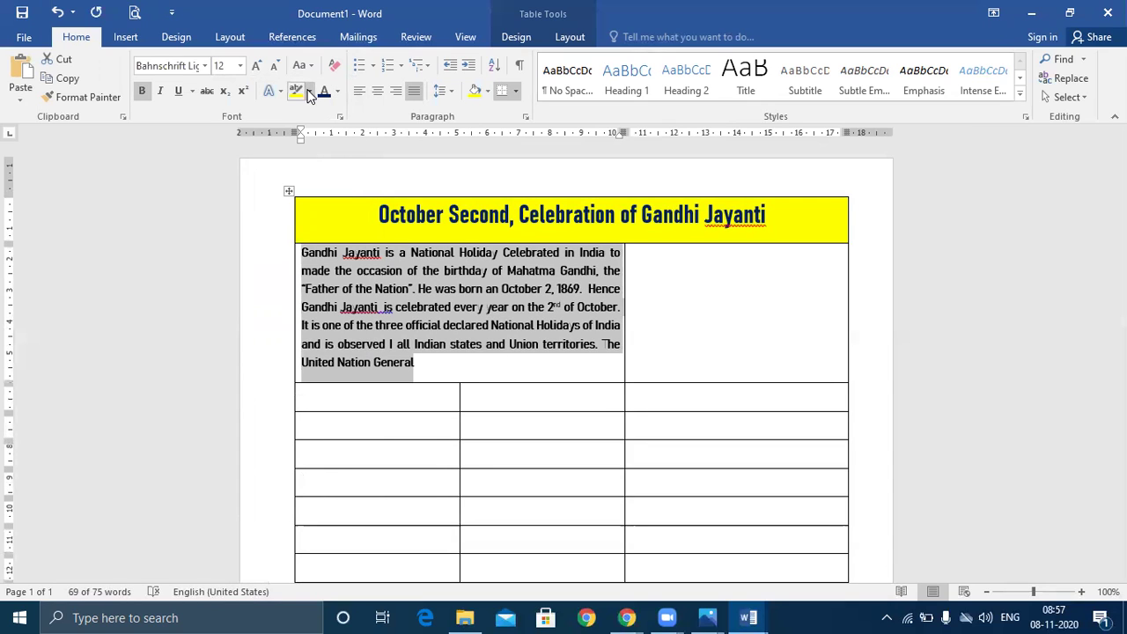
# Color the opening paragraph's text dark green
pyautogui.click(309, 92)
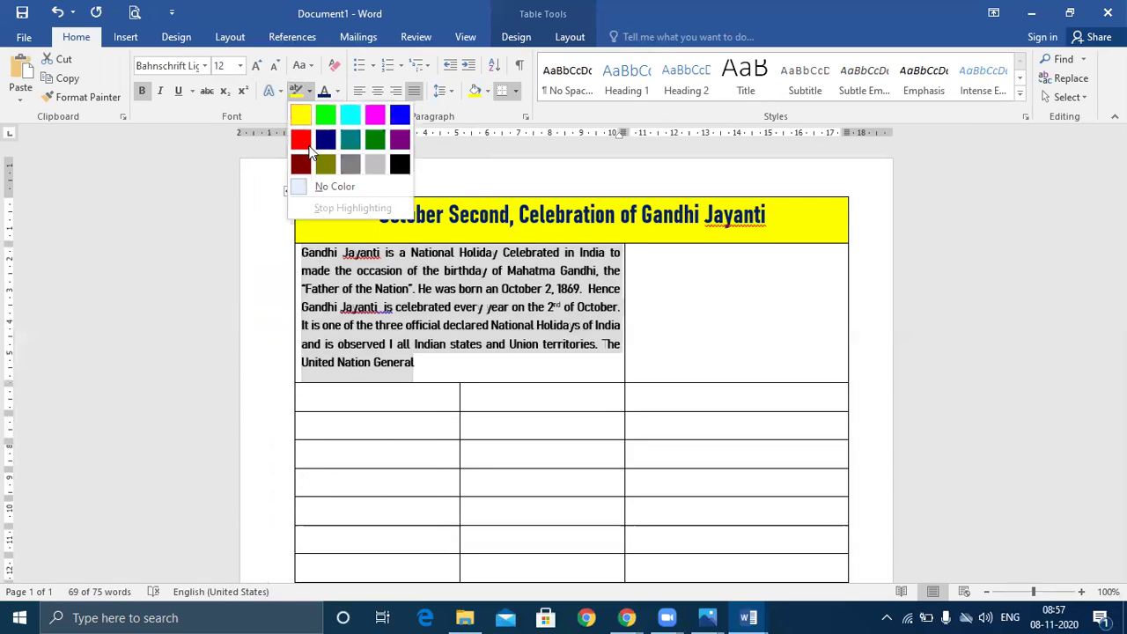
pyautogui.click(330, 90)
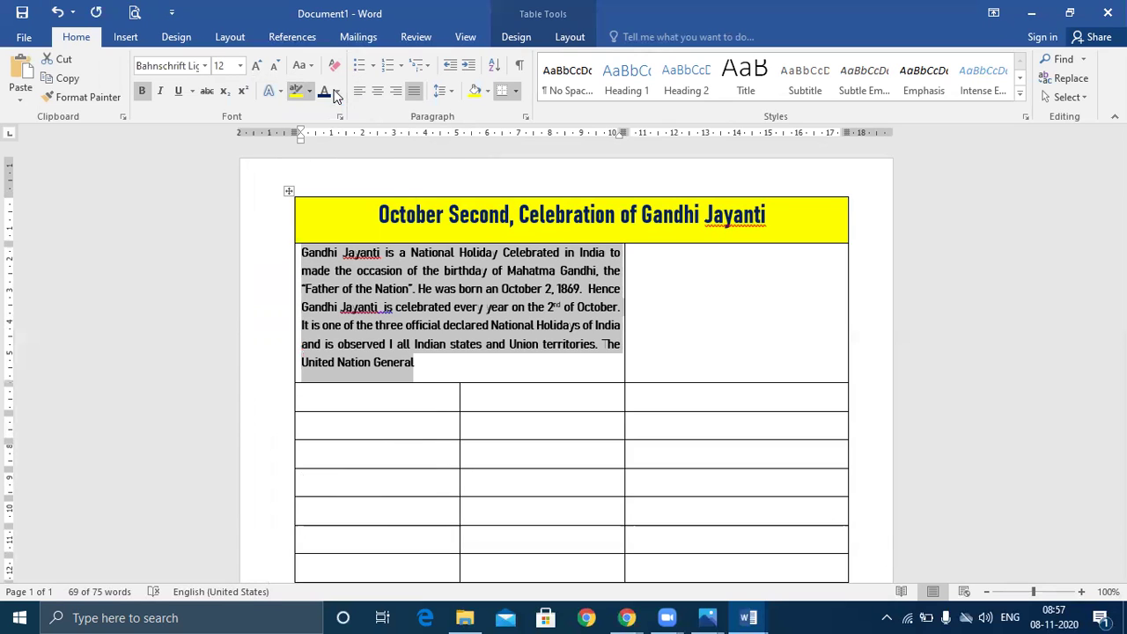
pyautogui.click(337, 92)
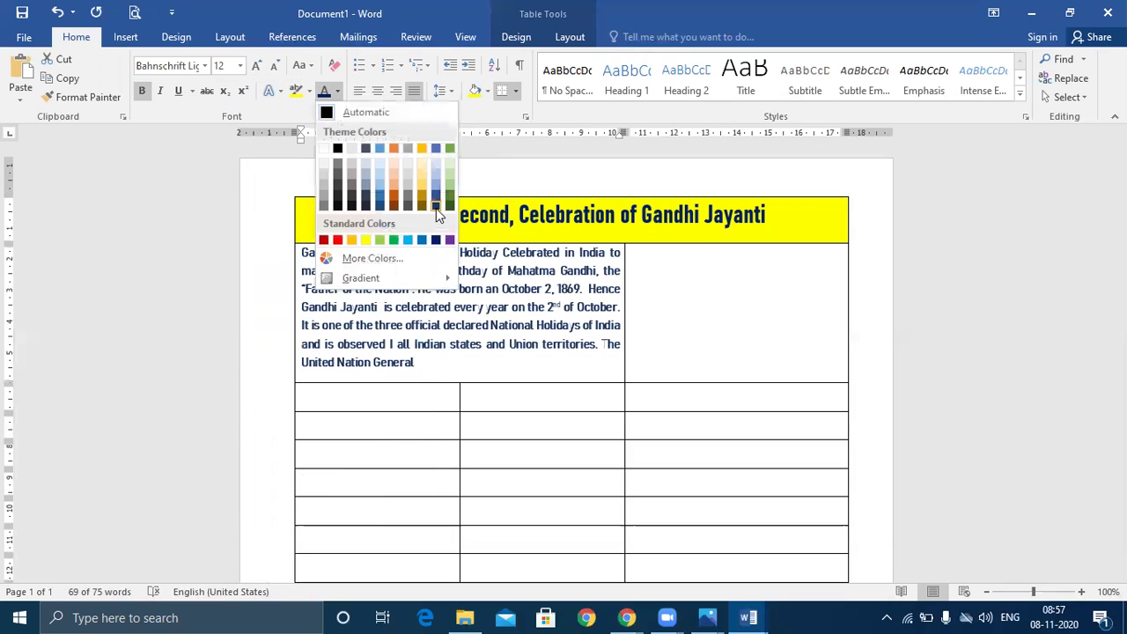
pyautogui.press('Escape')
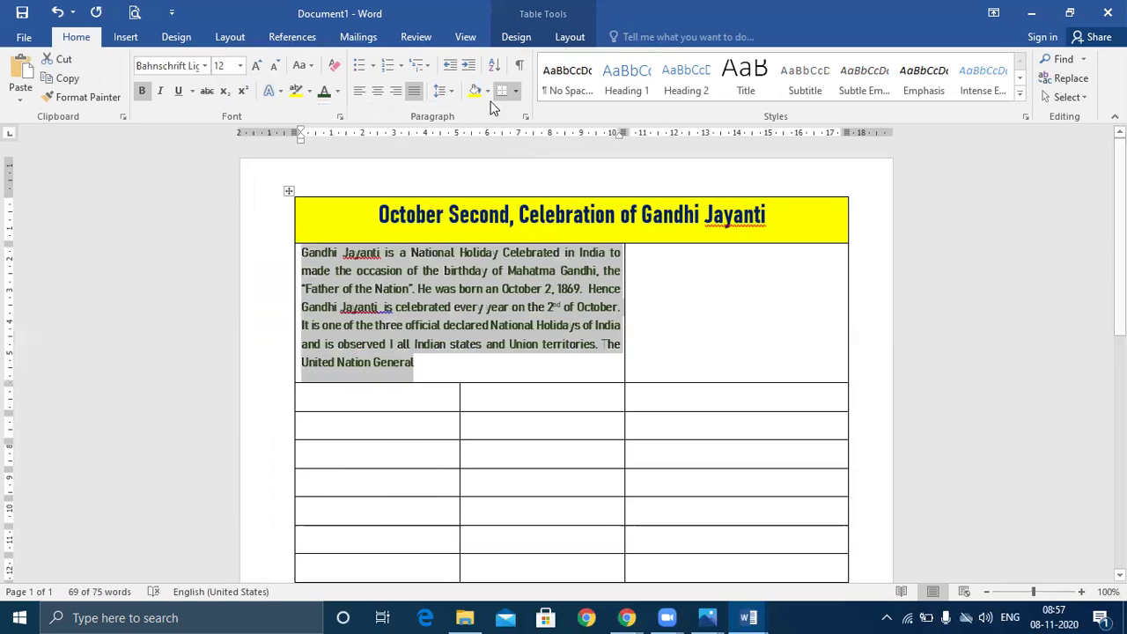
# Shade the cell containing the opening paragraph light orange
pyautogui.click(487, 91)
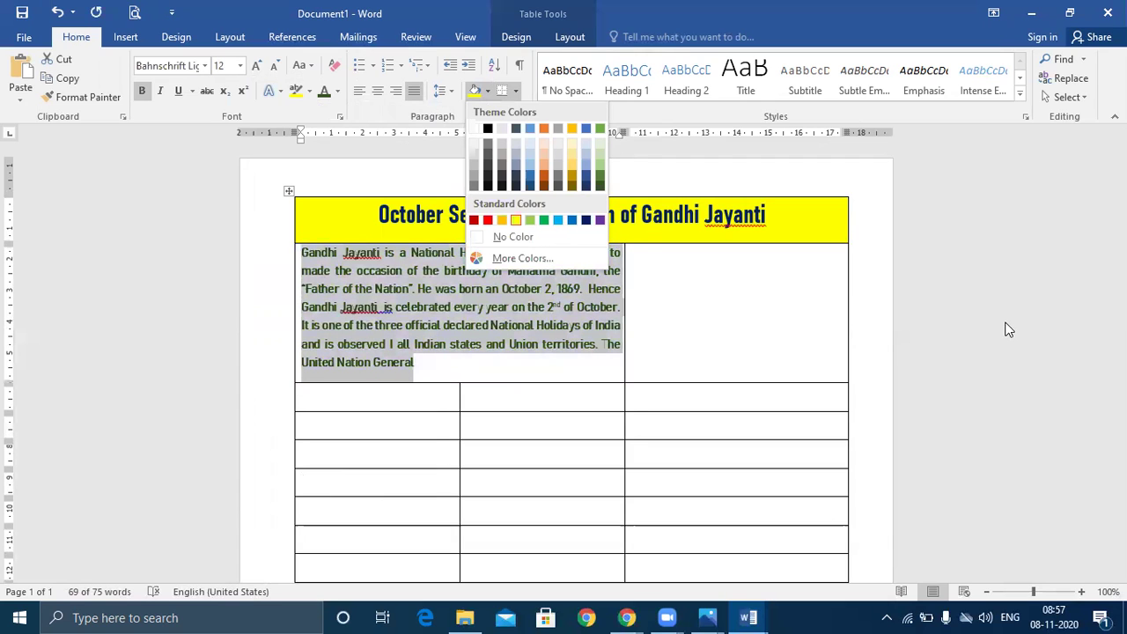
pyautogui.click(545, 155)
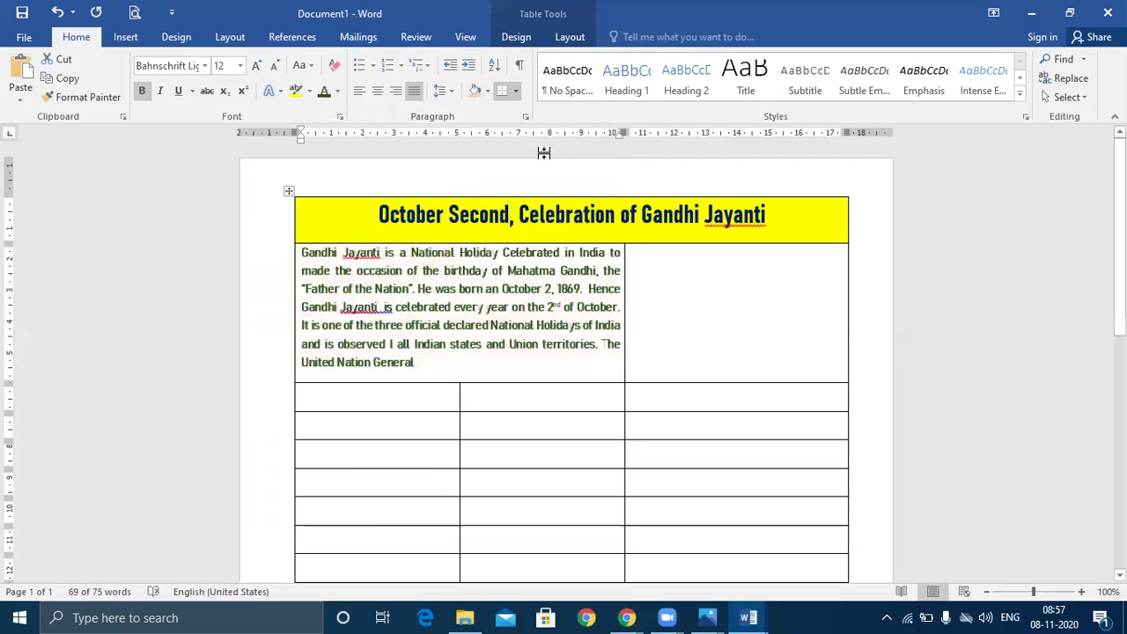
pyautogui.click(800, 322)
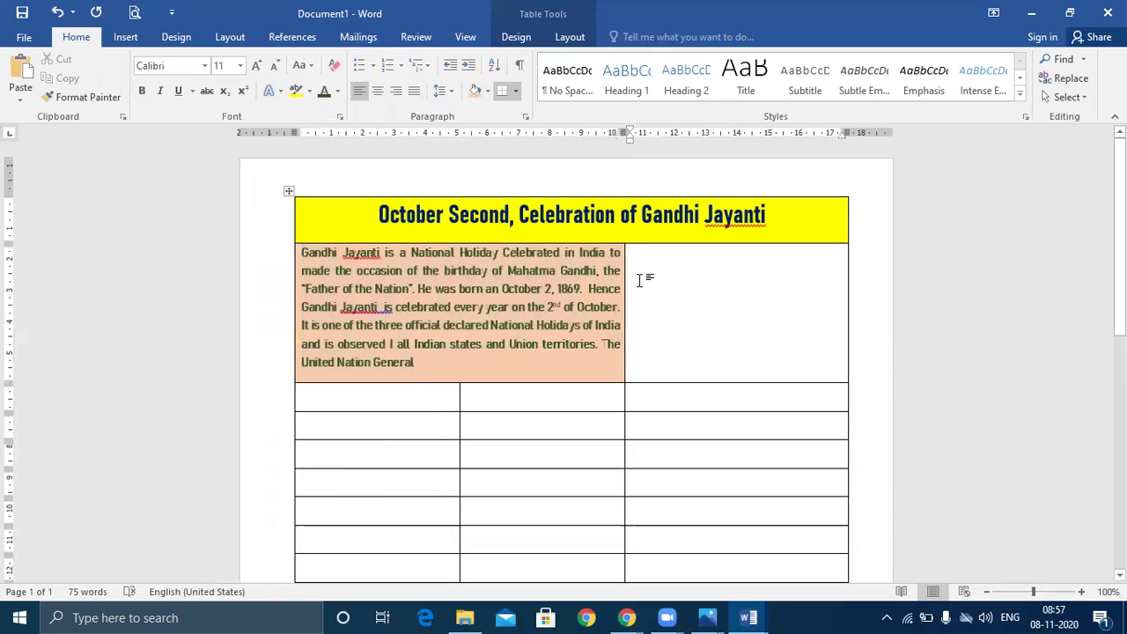
# Switch to the Chrome window with the News Letter image search and search Google Images for "gandhi"
pyautogui.click(627, 616)
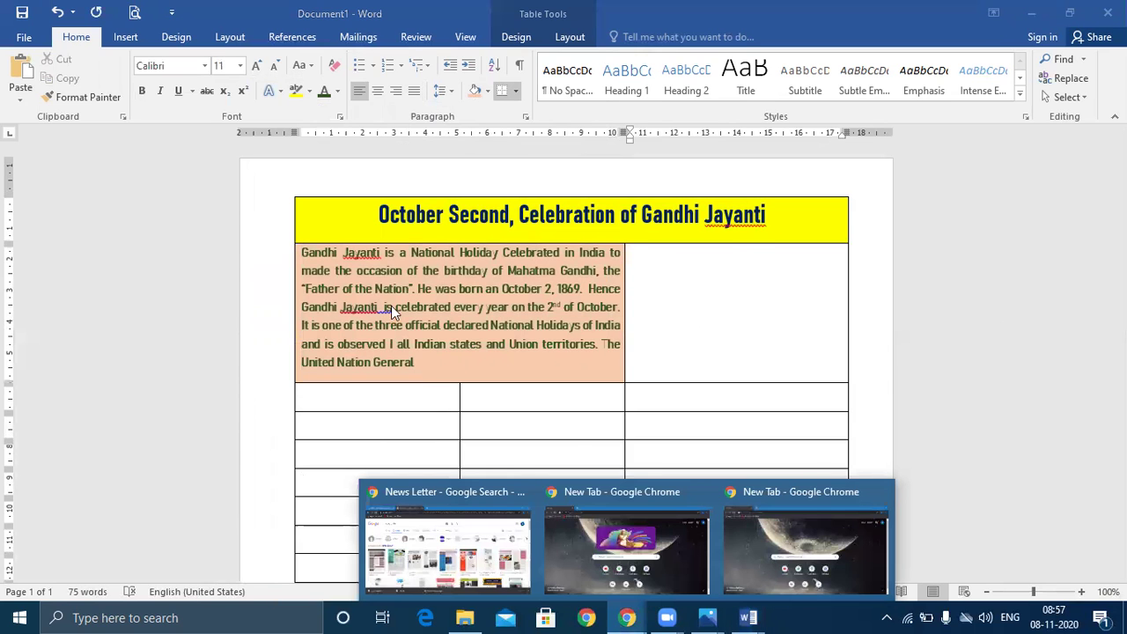
pyautogui.click(493, 566)
pyautogui.moveTo(204, 118); pyautogui.dragTo(121, 126)
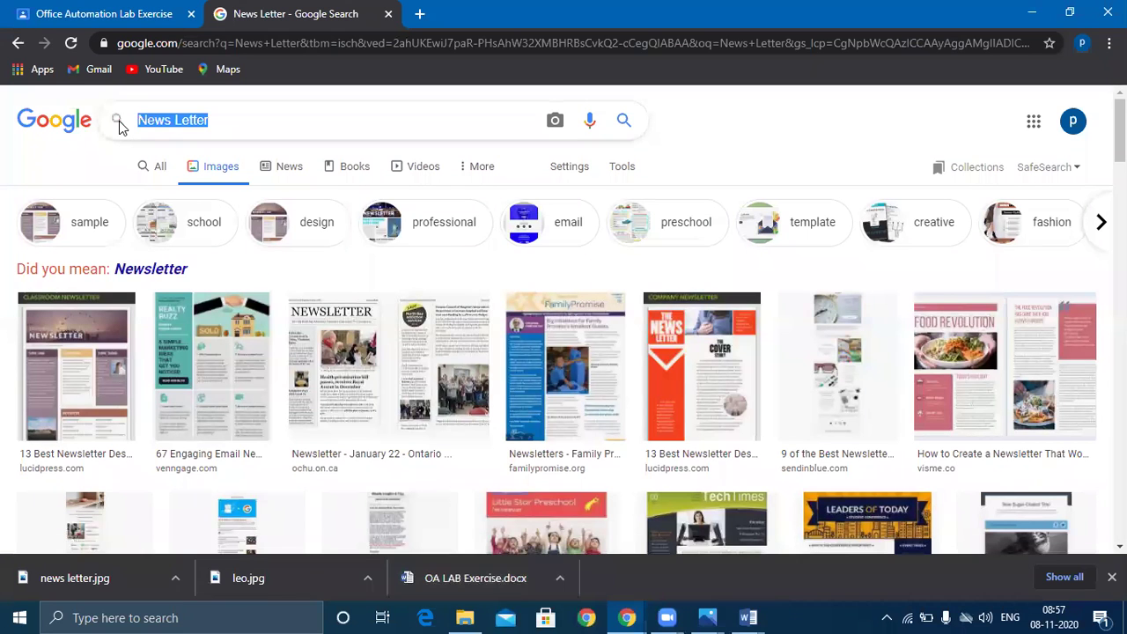
pyautogui.write('g')
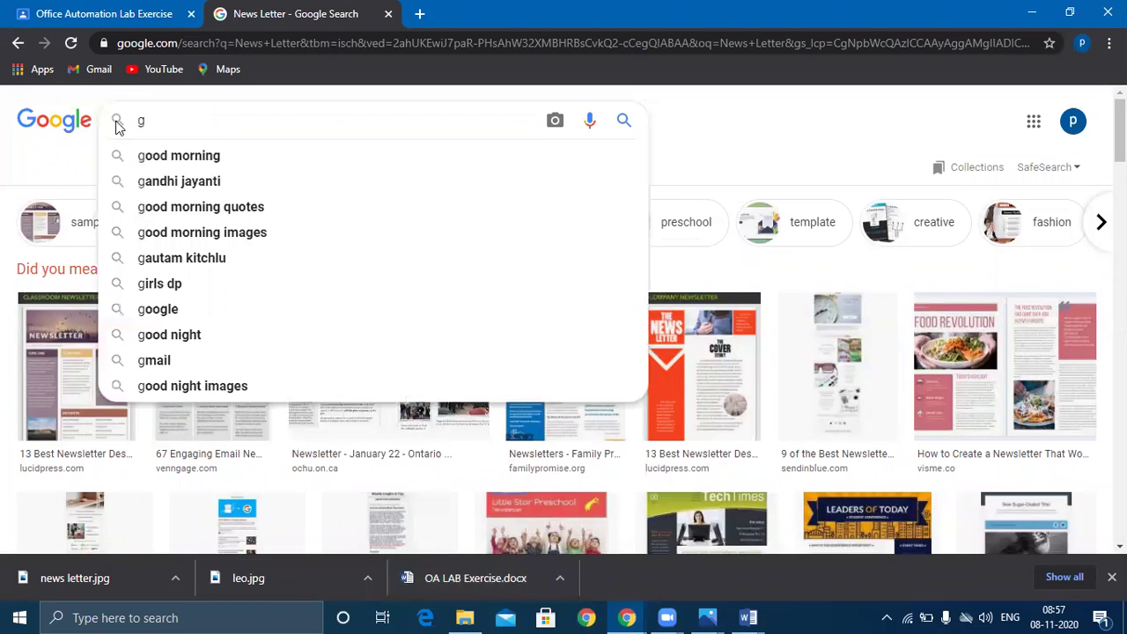
pyautogui.write('andh')
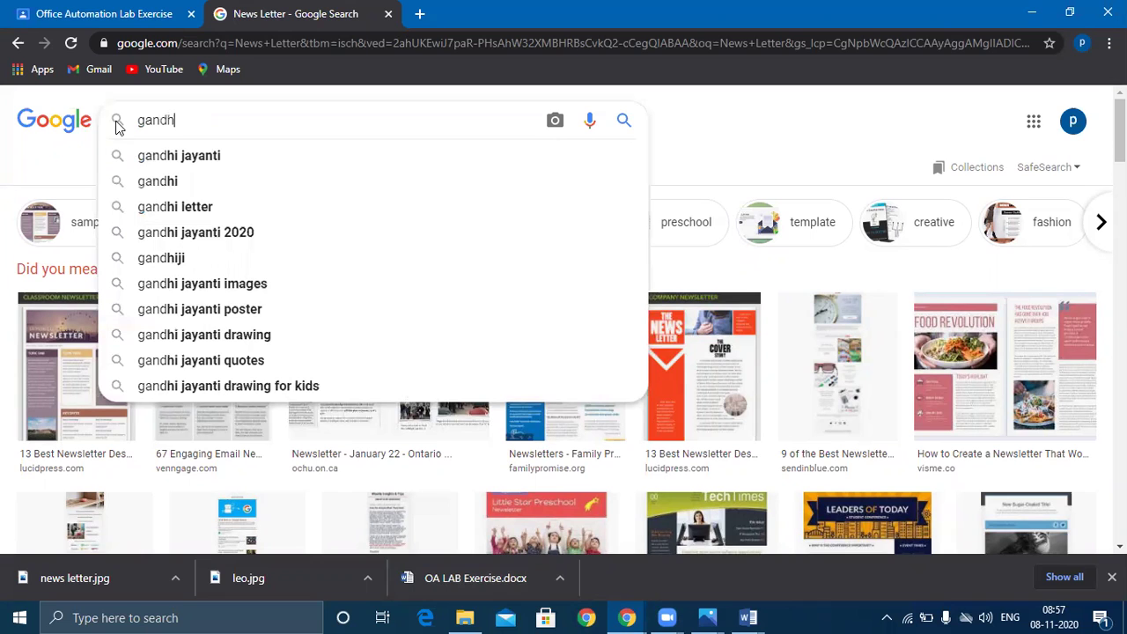
pyautogui.write('i')
pyautogui.press('Return')
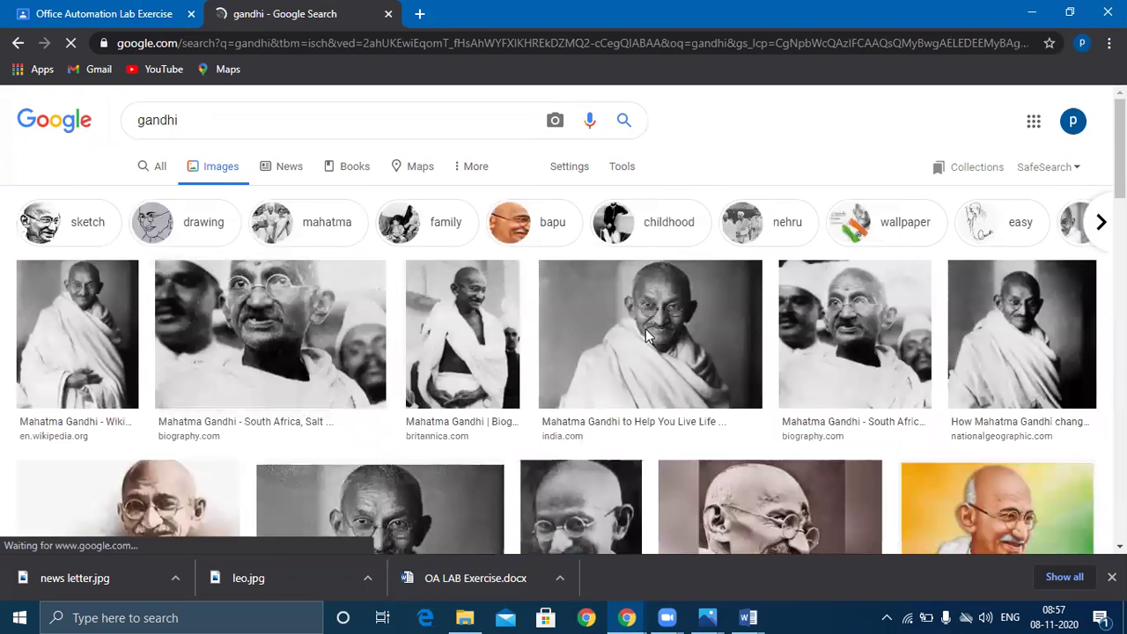
# Save the Gandhi picture with the red-to-yellow background from the image results to the Desktop as gandhi
pyautogui.scroll(-3, 648, 338)
pyautogui.scroll(-3, 647, 338)
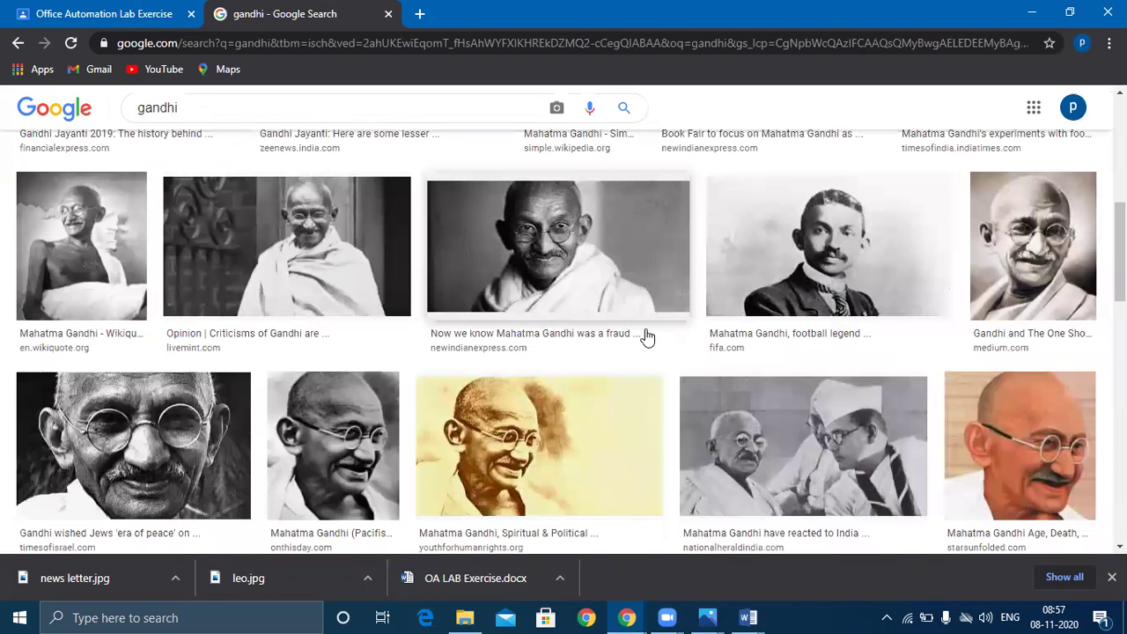
pyautogui.scroll(-5, 648, 338)
pyautogui.scroll(-3, 647, 338)
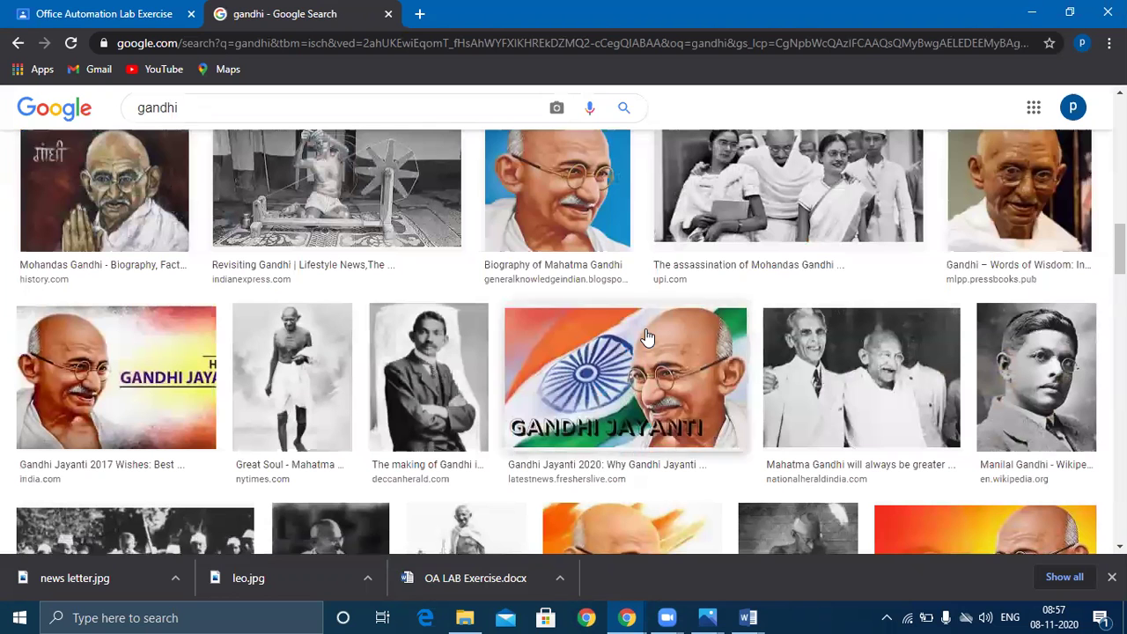
pyautogui.scroll(-2, 647, 337)
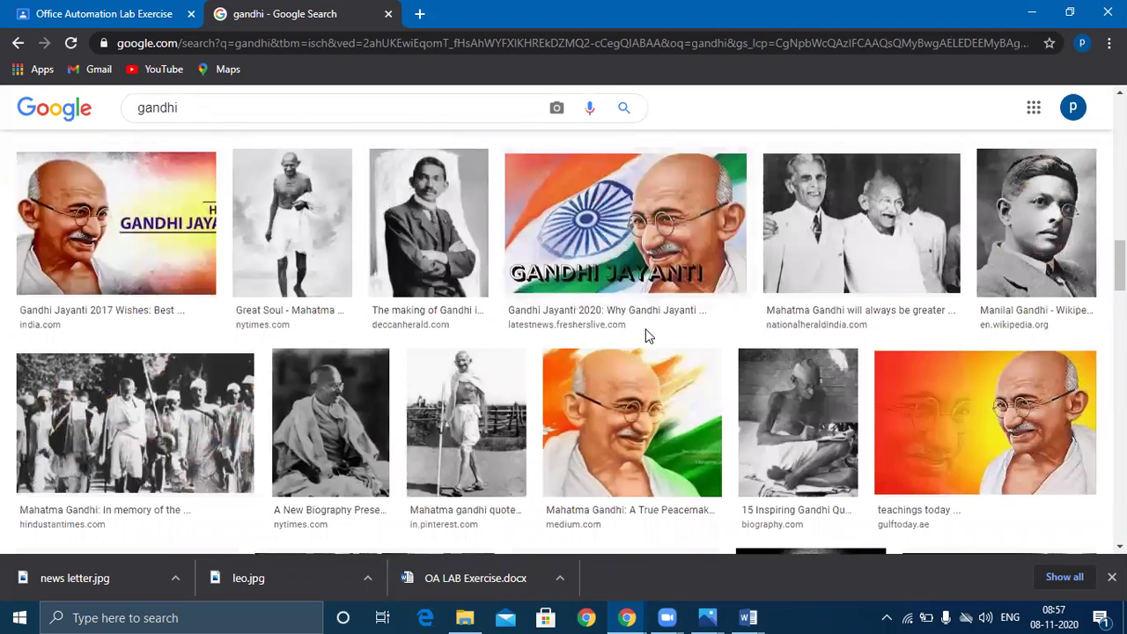
pyautogui.scroll(1, 647, 337)
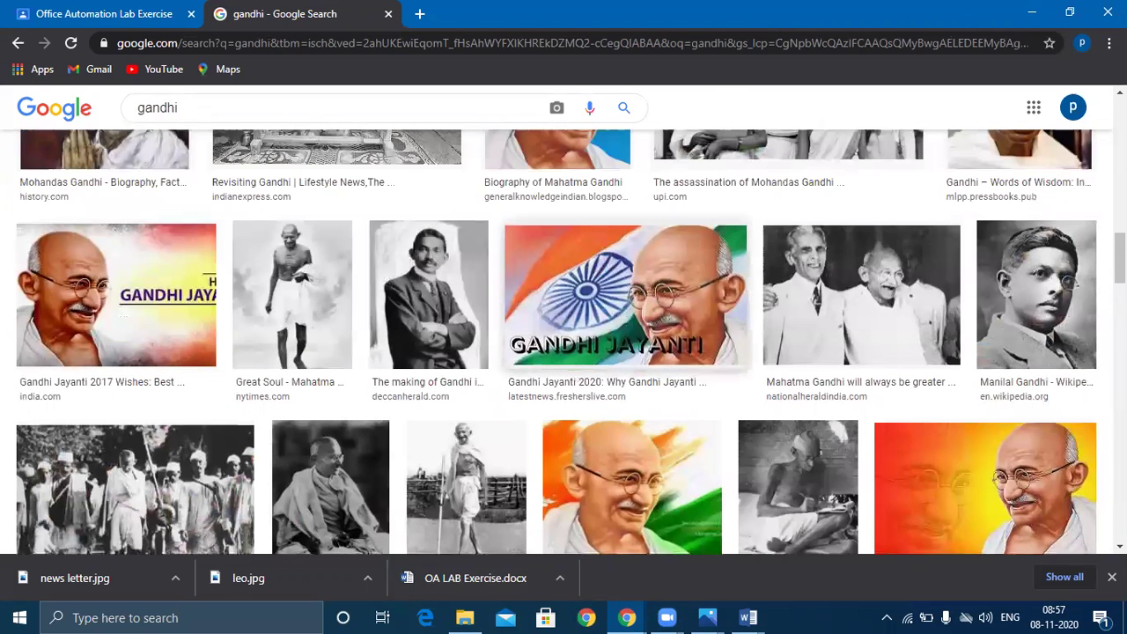
pyautogui.scroll(-3, 648, 337)
pyautogui.rightClick(936, 261)
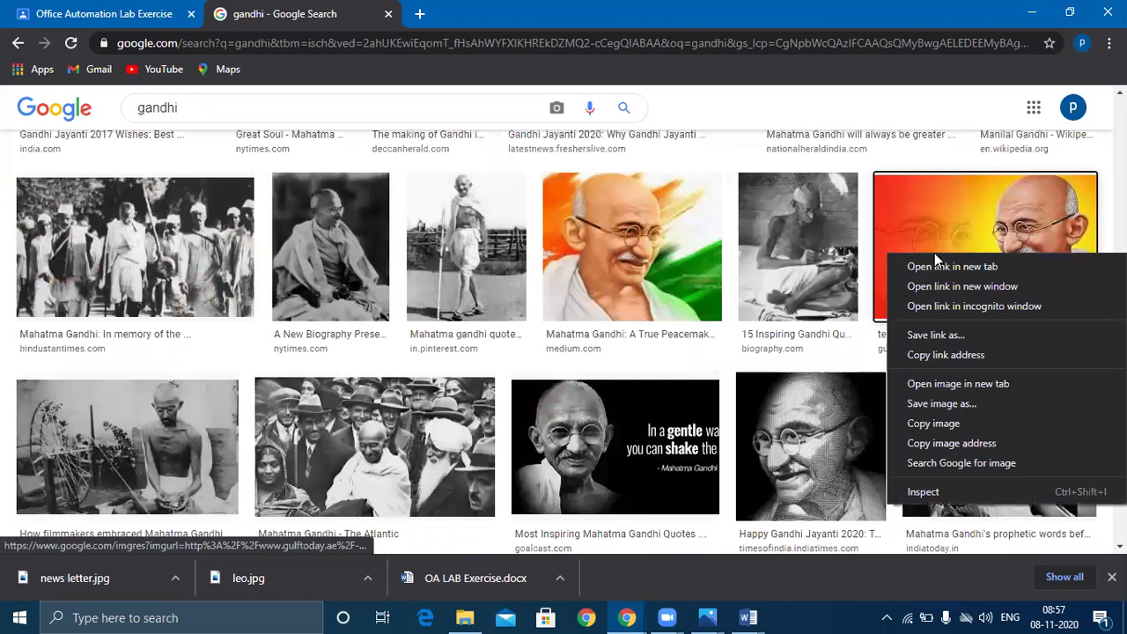
pyautogui.click(940, 403)
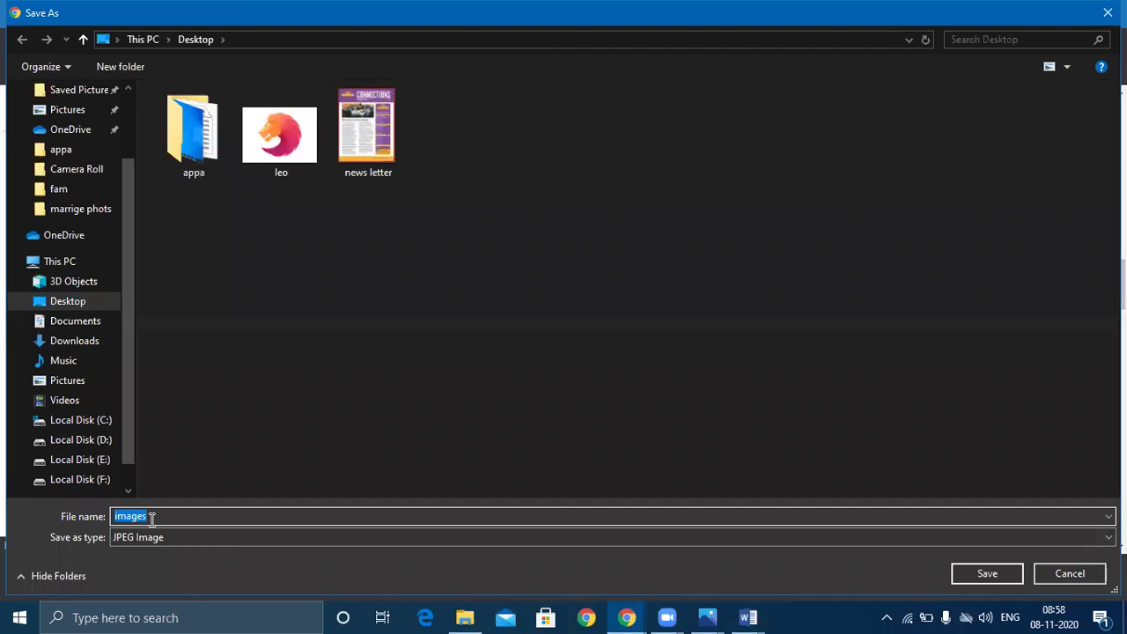
pyautogui.write('gandhi')
pyautogui.click(985, 574)
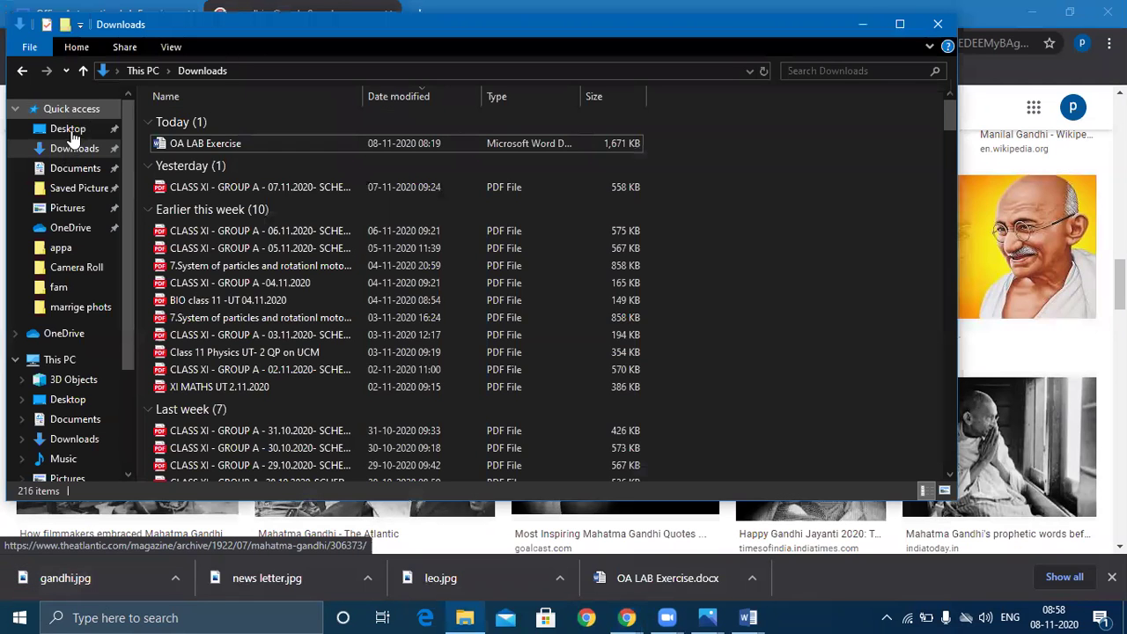
# Copy the gandhi image file from the Desktop folder and paste it into Document1's empty cell beside the opening paragraph
pyautogui.click(68, 129)
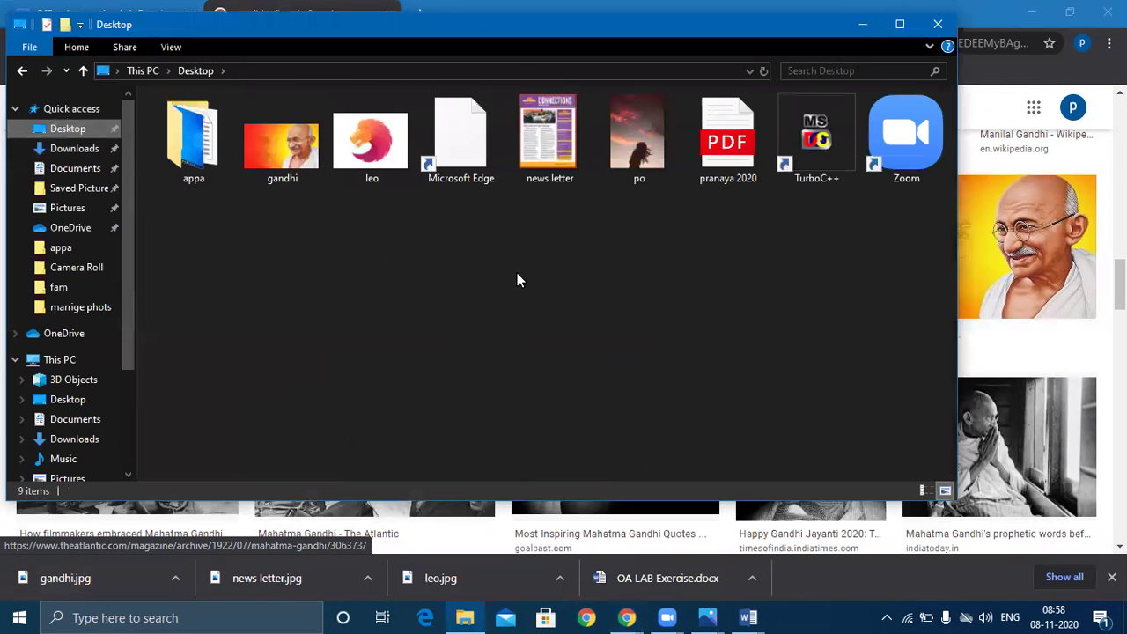
pyautogui.doubleClick(290, 148)
pyautogui.rightClick(290, 147)
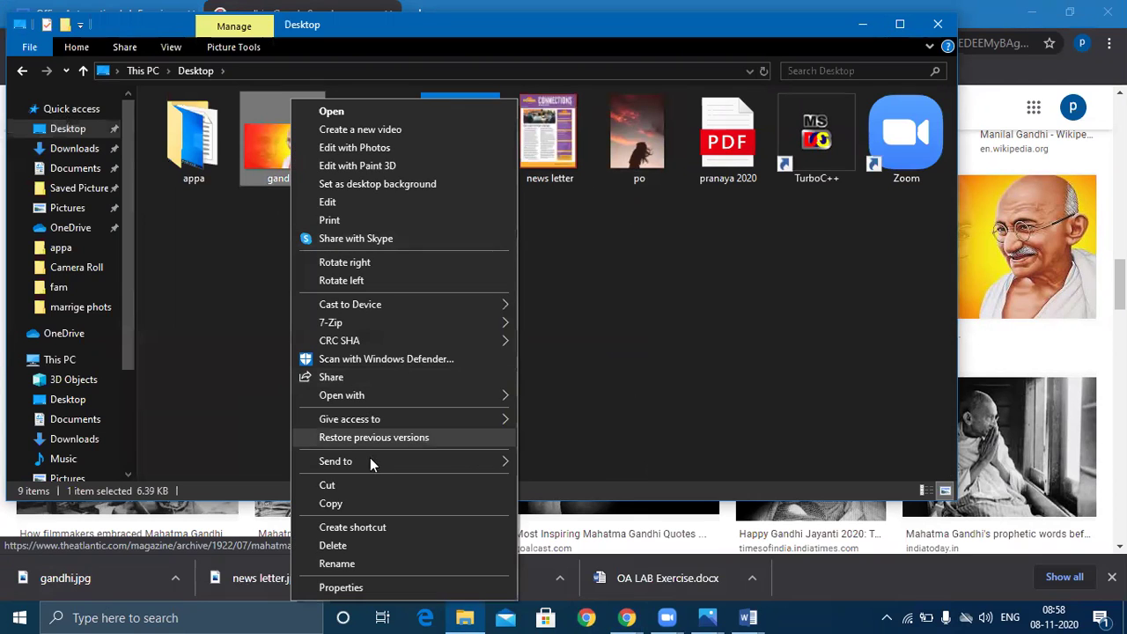
pyautogui.click(331, 504)
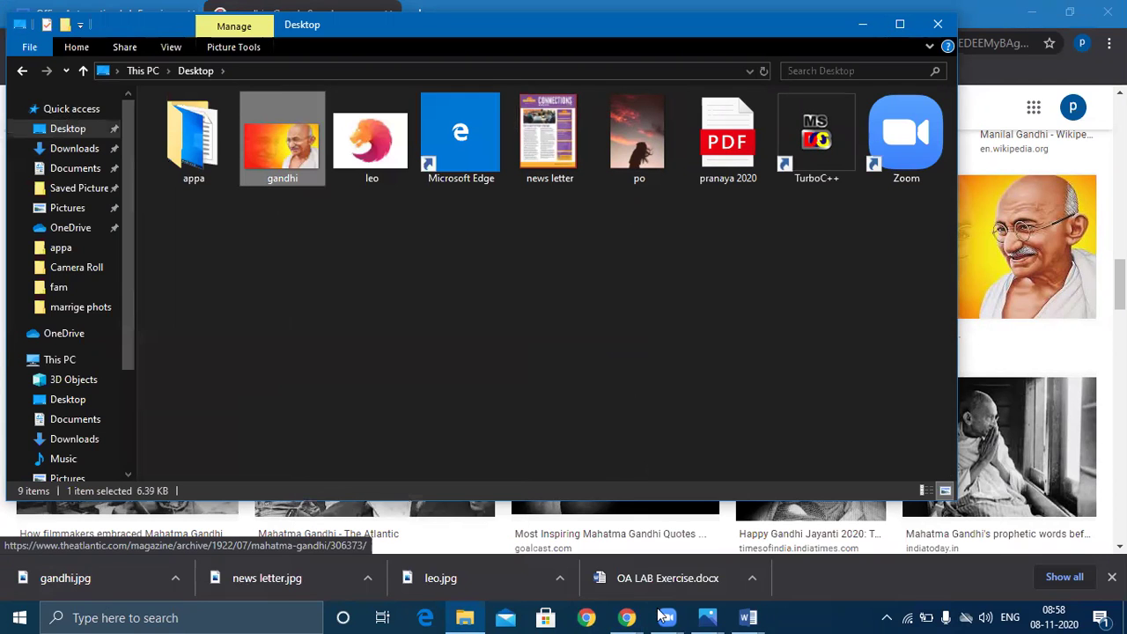
pyautogui.click(753, 616)
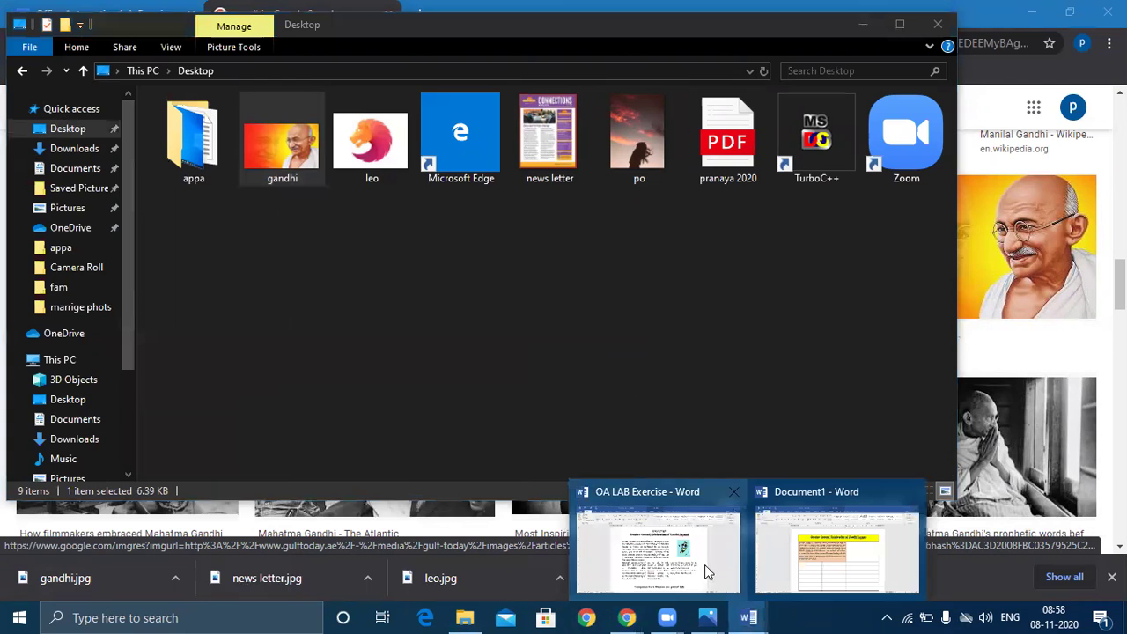
pyautogui.click(835, 573)
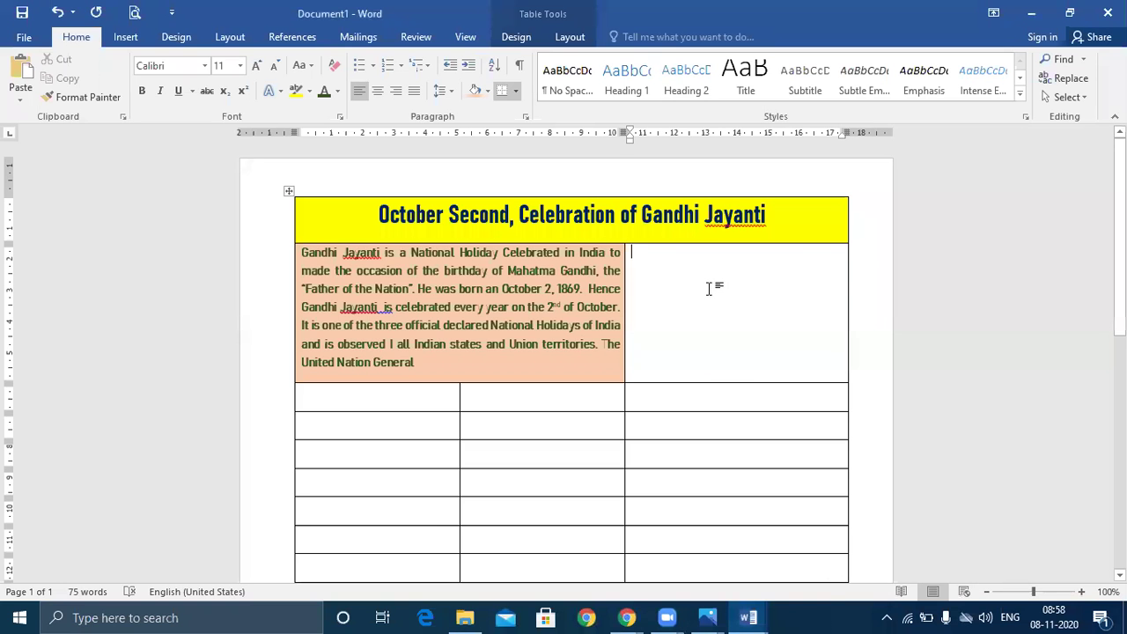
pyautogui.rightClick(709, 288)
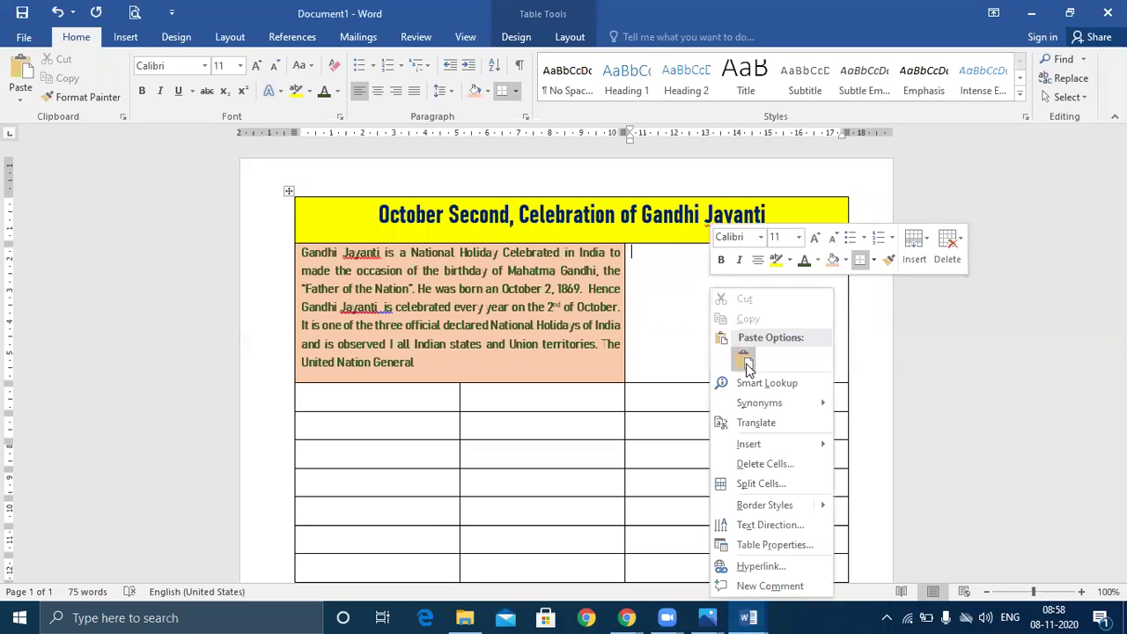
pyautogui.press('Escape')
pyautogui.hotkey('ctrl', 'v')
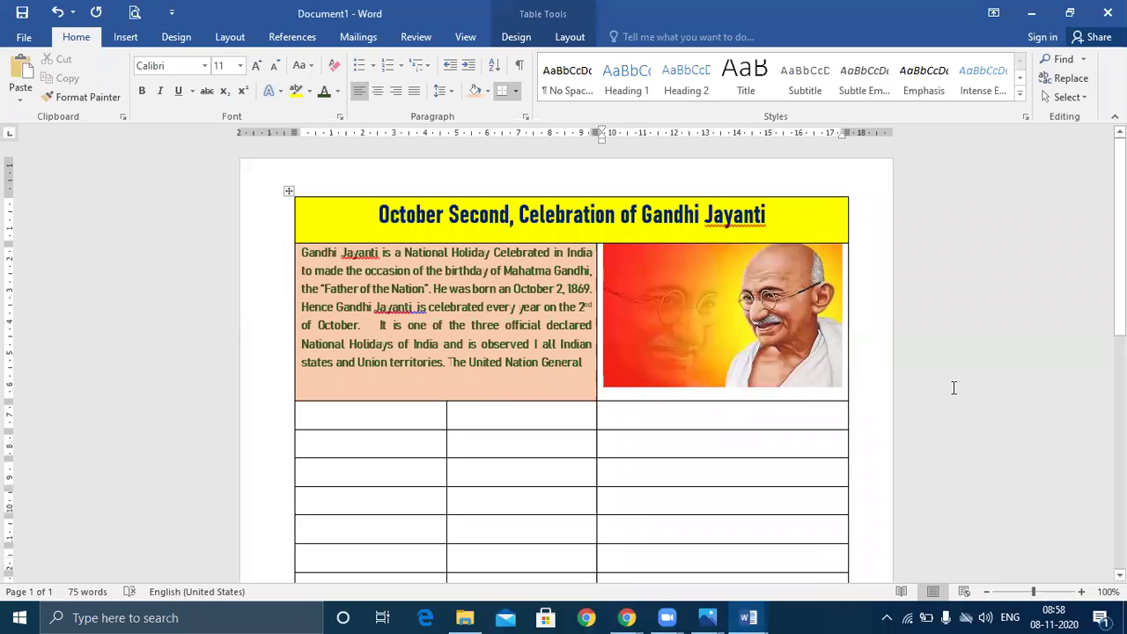
# Shrink the pasted Gandhi picture proportionally to about 4.06 cm high and 6.77 cm wide
pyautogui.click(701, 348)
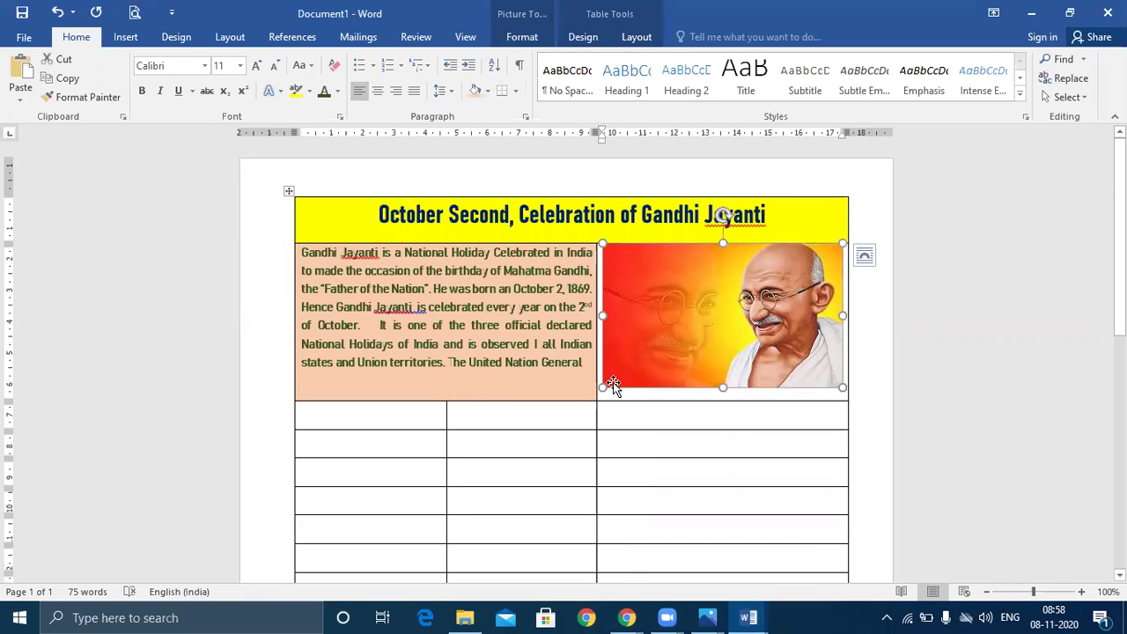
pyautogui.moveTo(604, 385); pyautogui.dragTo(632, 354)
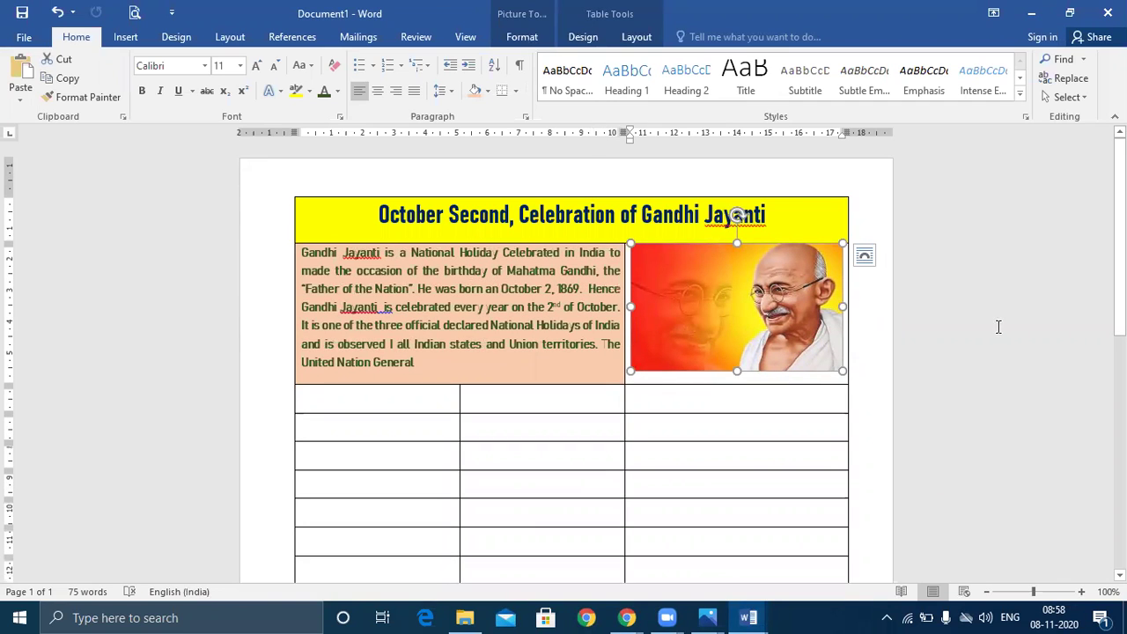
pyautogui.click(998, 327)
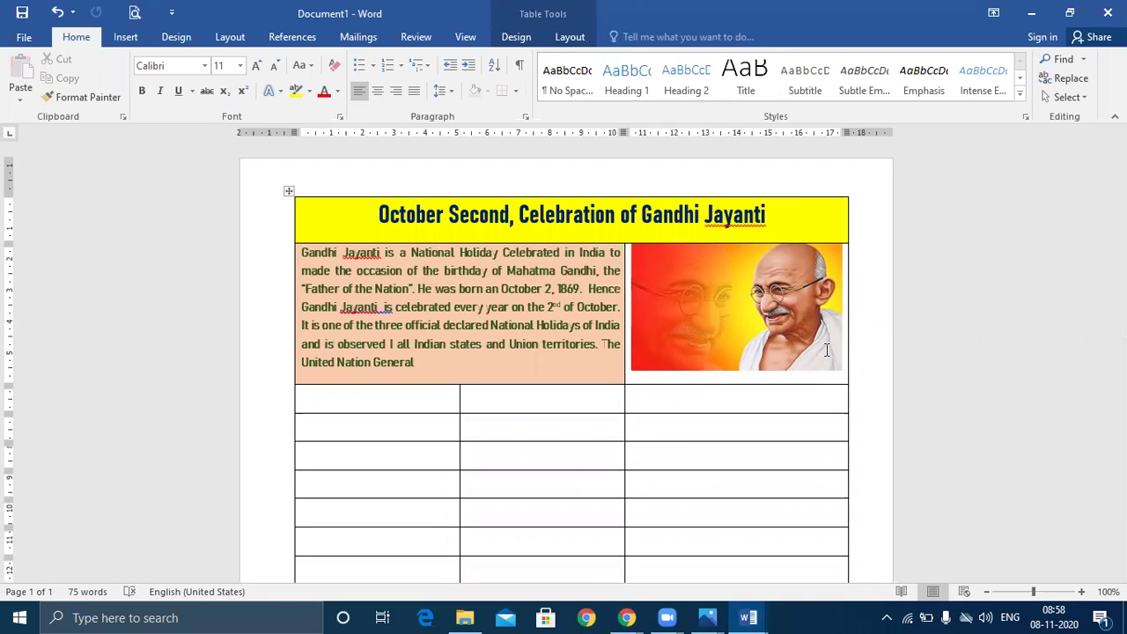
# Apply the soft-edged oval picture style to the Gandhi picture
pyautogui.doubleClick(684, 319)
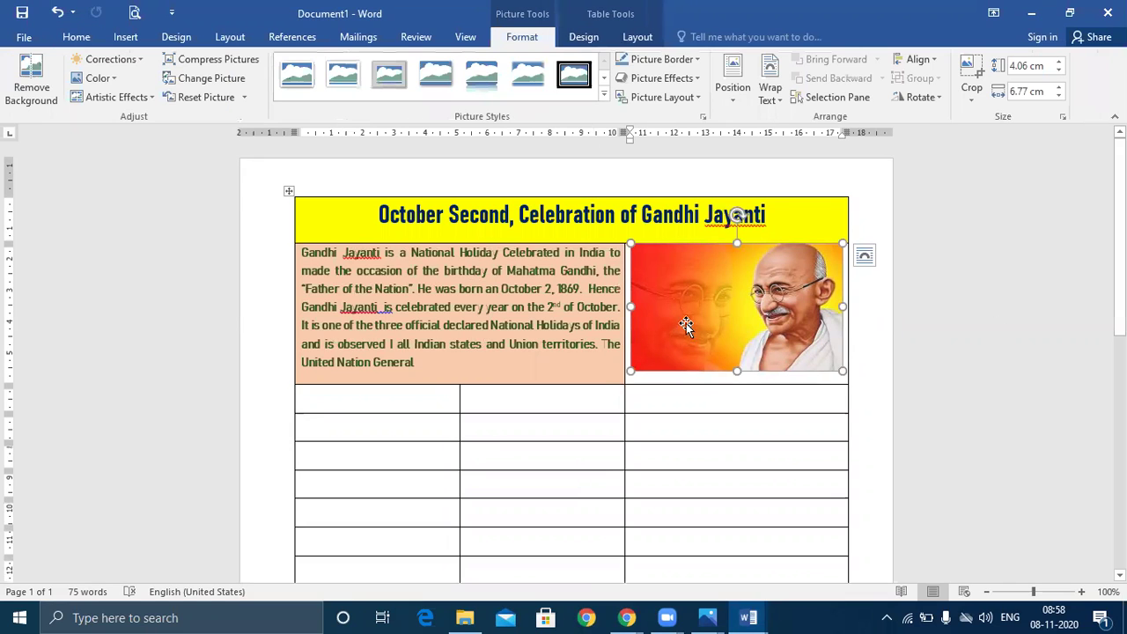
pyautogui.click(603, 97)
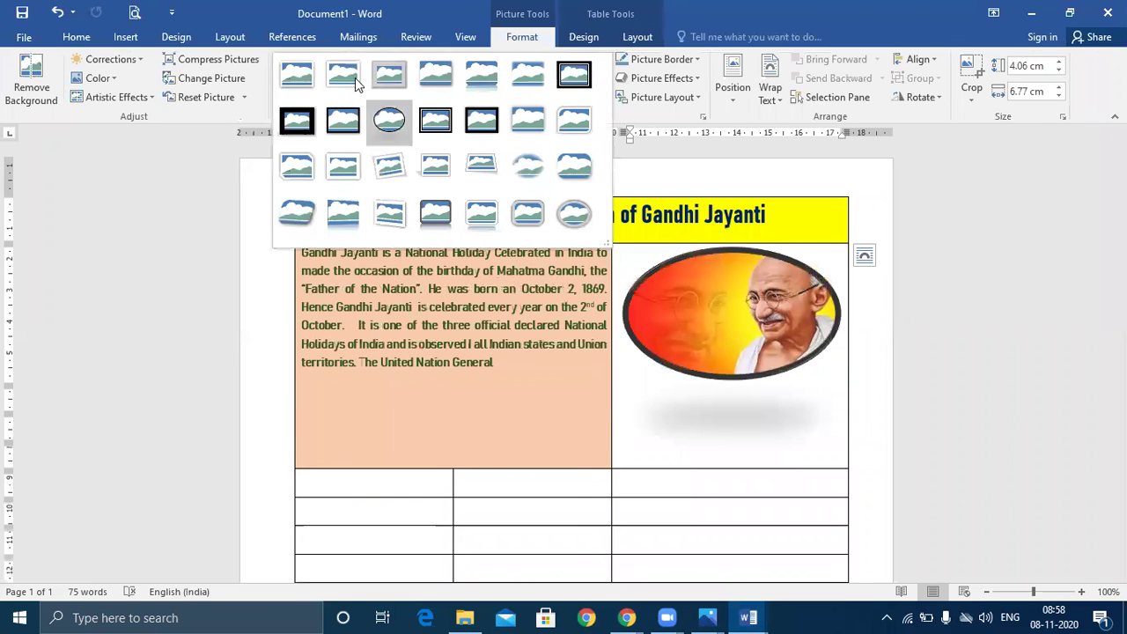
pyautogui.click(527, 170)
pyautogui.click(629, 370)
pyautogui.moveTo(622, 374); pyautogui.dragTo(621, 377)
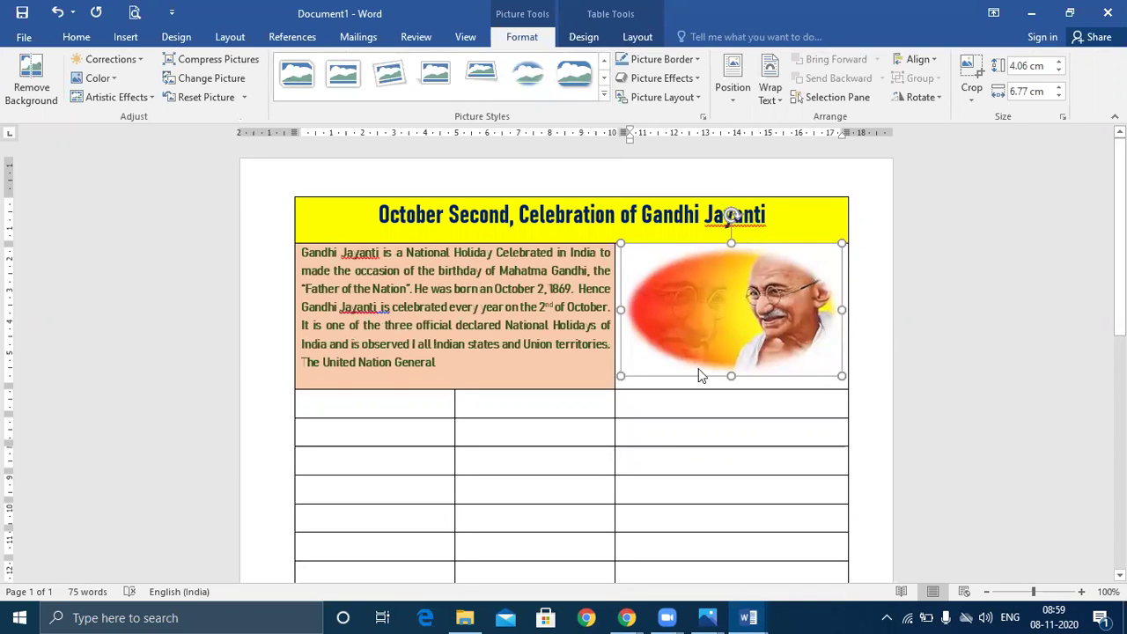
pyautogui.click(1022, 368)
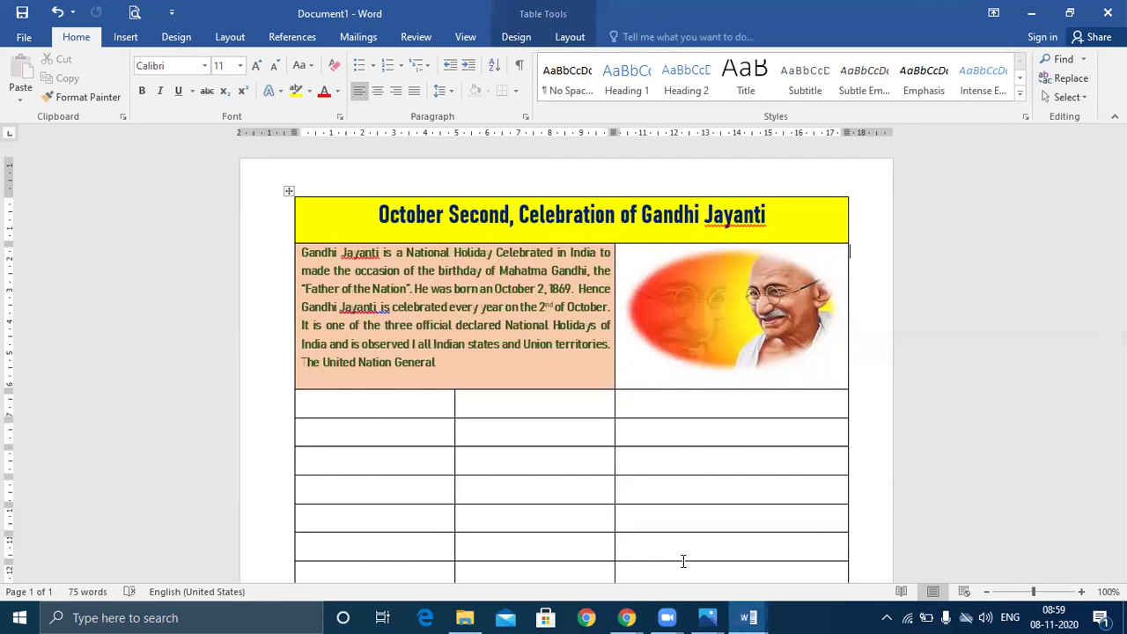
# Copy the three-column row starting "Assembly announced on 15 June 2007" from OA LAB Exercise into the third row of Document1's table
pyautogui.hotkey('alt', 'Tab')
pyautogui.hotkey('shift', 'Tab')
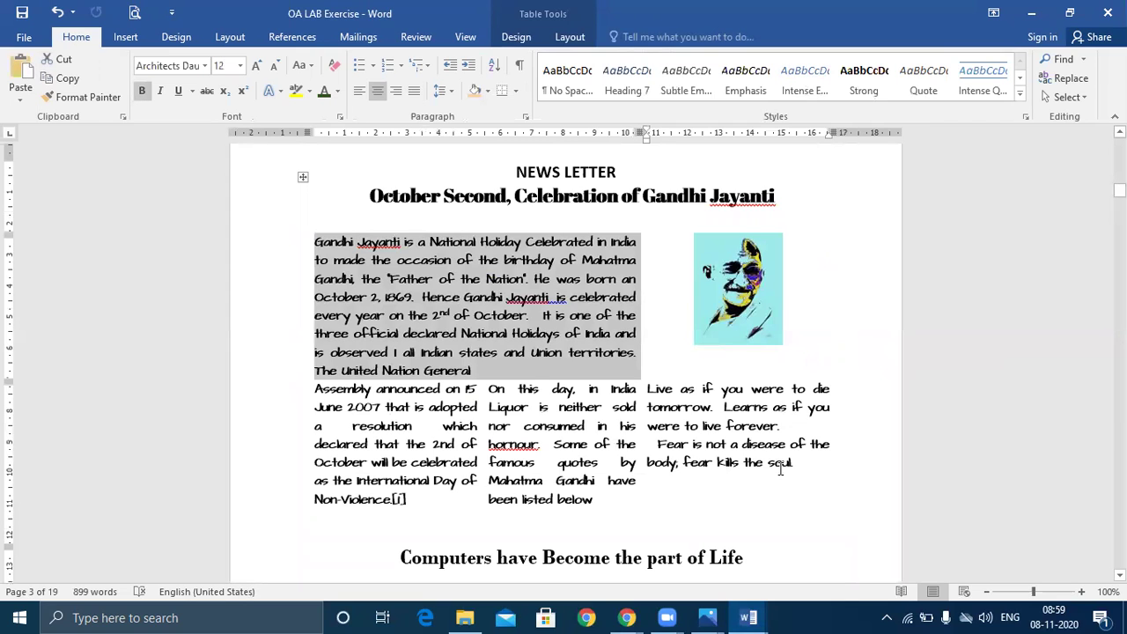
pyautogui.press('Tab')
pyautogui.hotkey('ctrl', 'j')
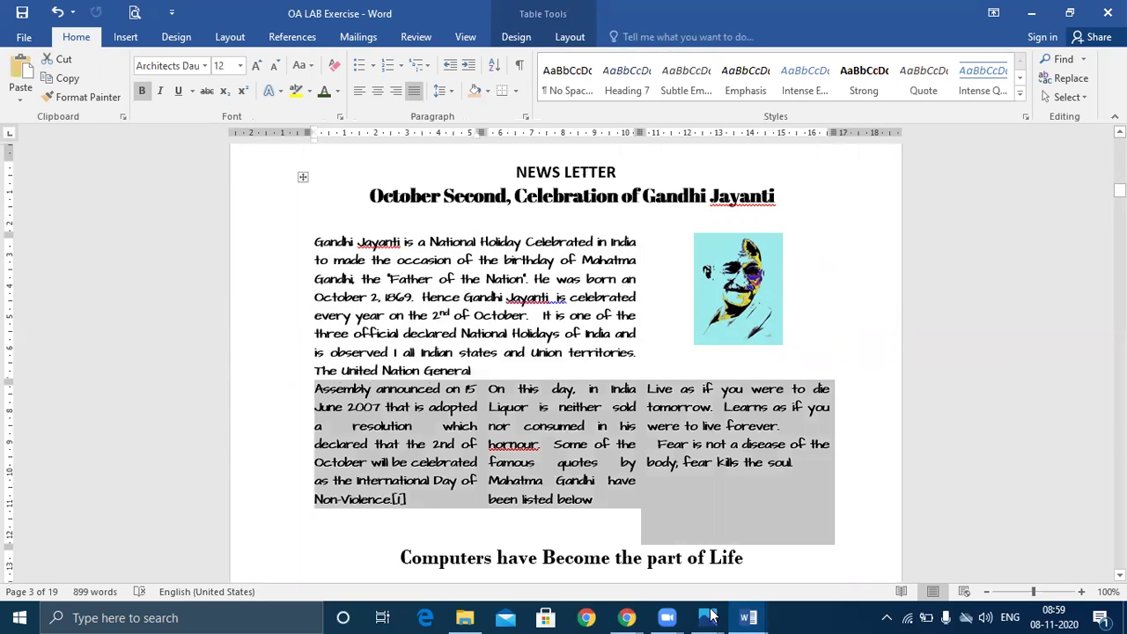
pyautogui.moveTo(747, 617)
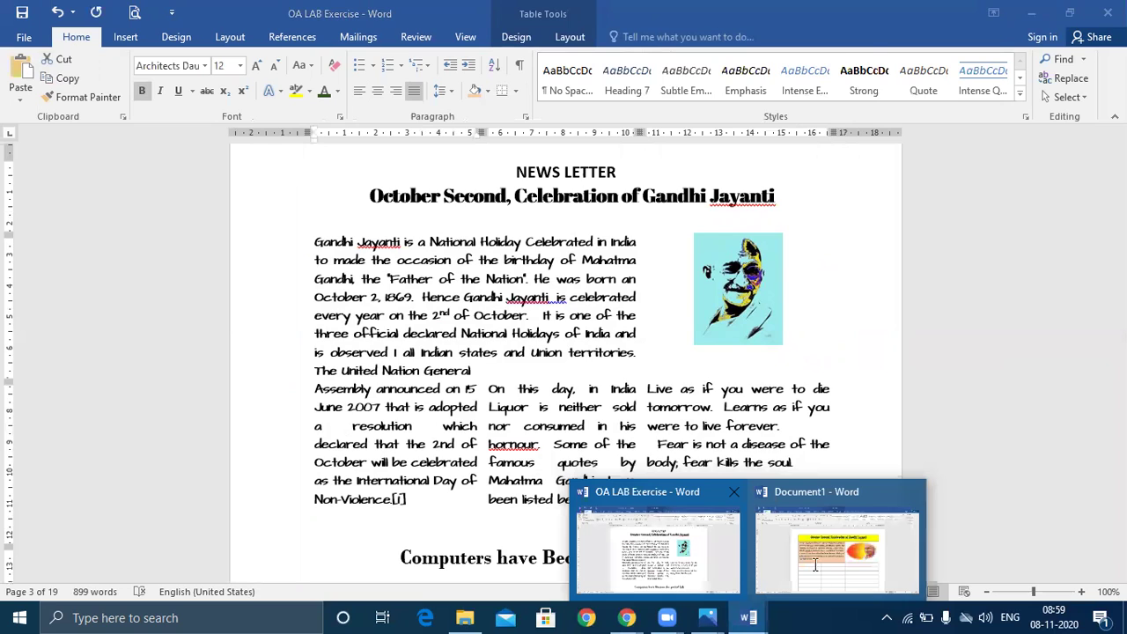
pyautogui.click(820, 568)
pyautogui.hotkey('shift', 'Down')
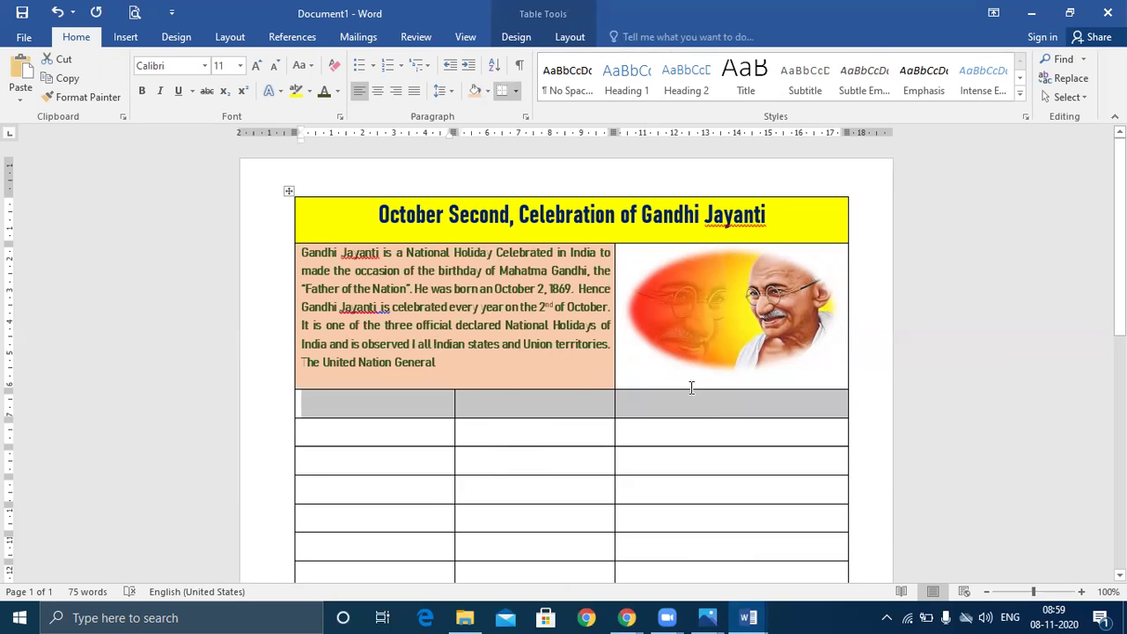
pyautogui.hotkey('ctrl', 'v')
# Remove the blank lines after the text in the three pasted cells
pyautogui.click(383, 521)
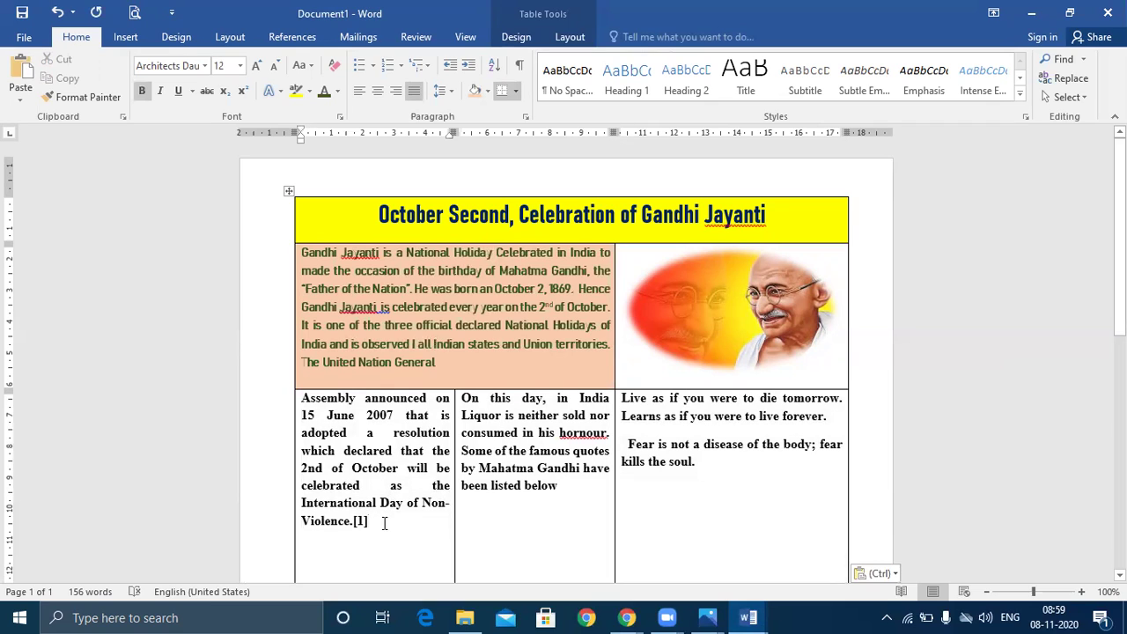
pyautogui.click(581, 490)
pyautogui.click(718, 470)
# Change the font of the text in all three third-row cells to Berlin Sans FB Demi
pyautogui.moveTo(308, 401); pyautogui.dragTo(674, 460)
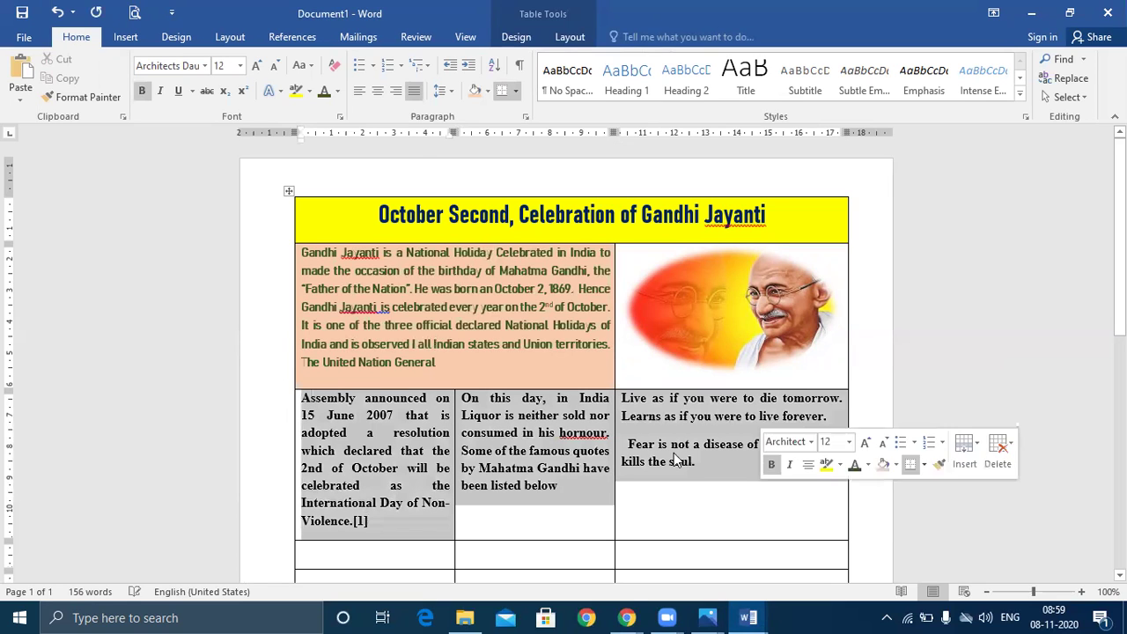
pyautogui.click(206, 67)
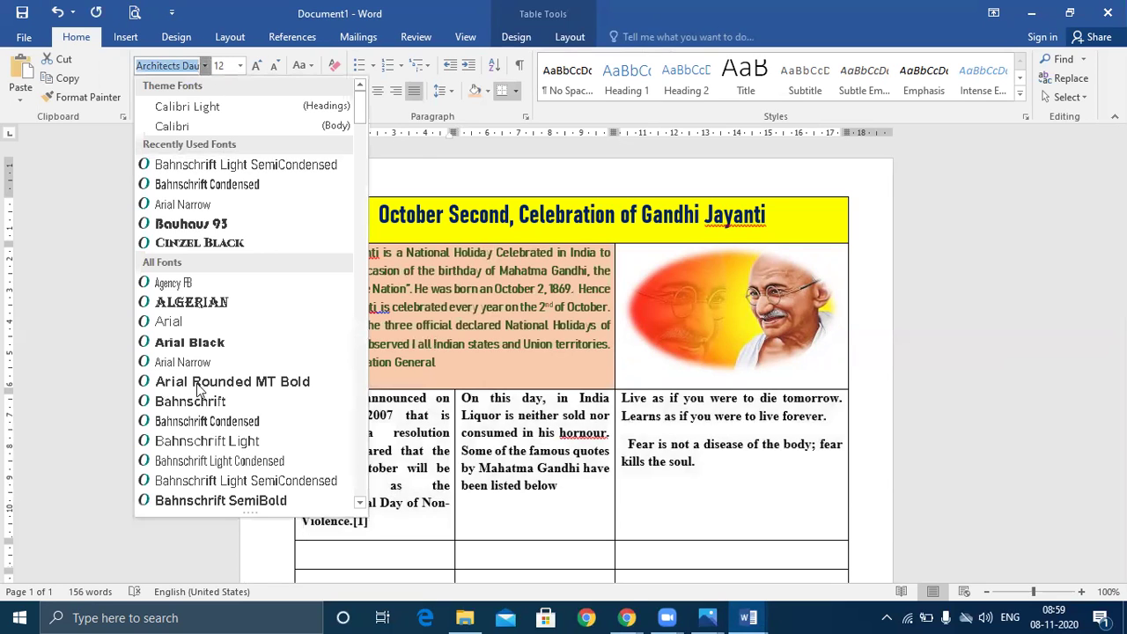
pyautogui.scroll(-4, 201, 392)
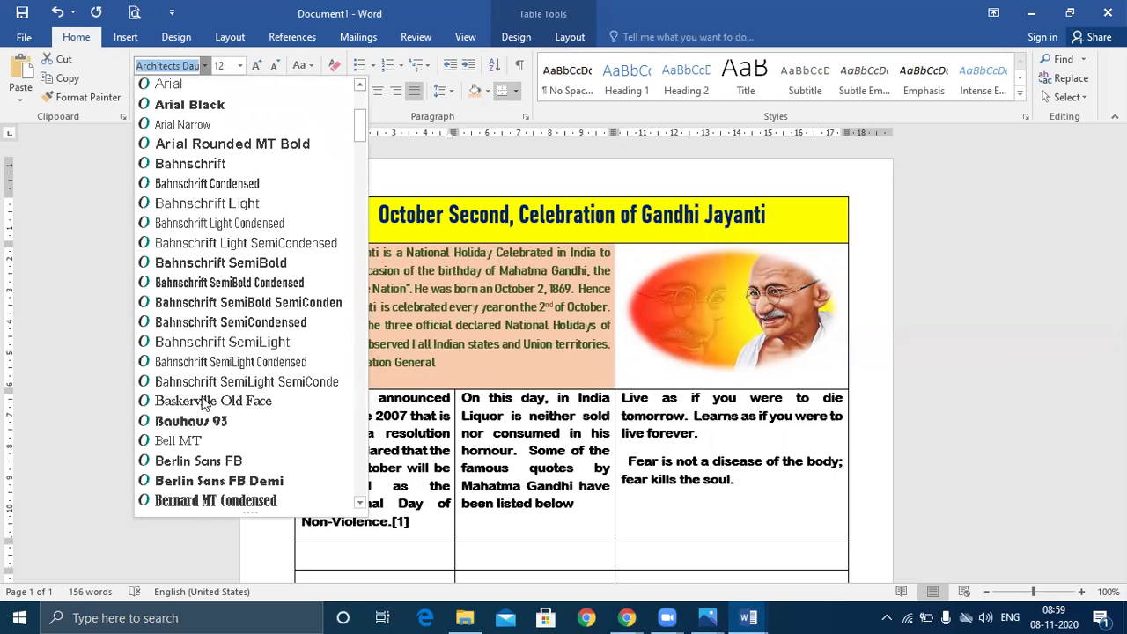
pyautogui.click(189, 484)
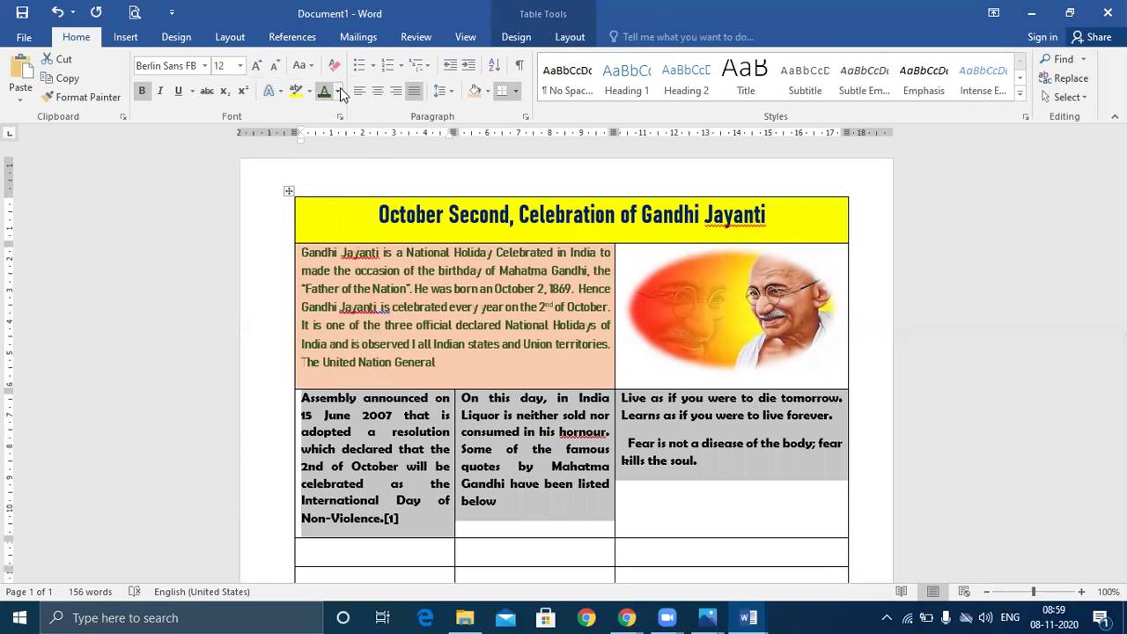
# Colour the text in the three third-row cells blue and shade those cells light orange
pyautogui.click(338, 91)
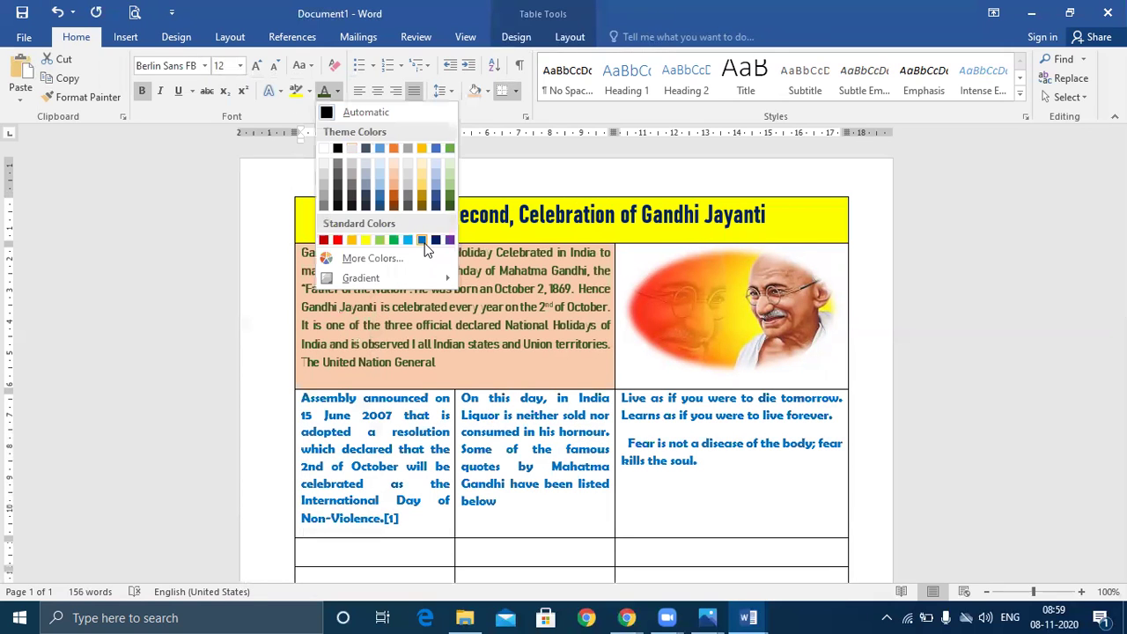
pyautogui.click(424, 243)
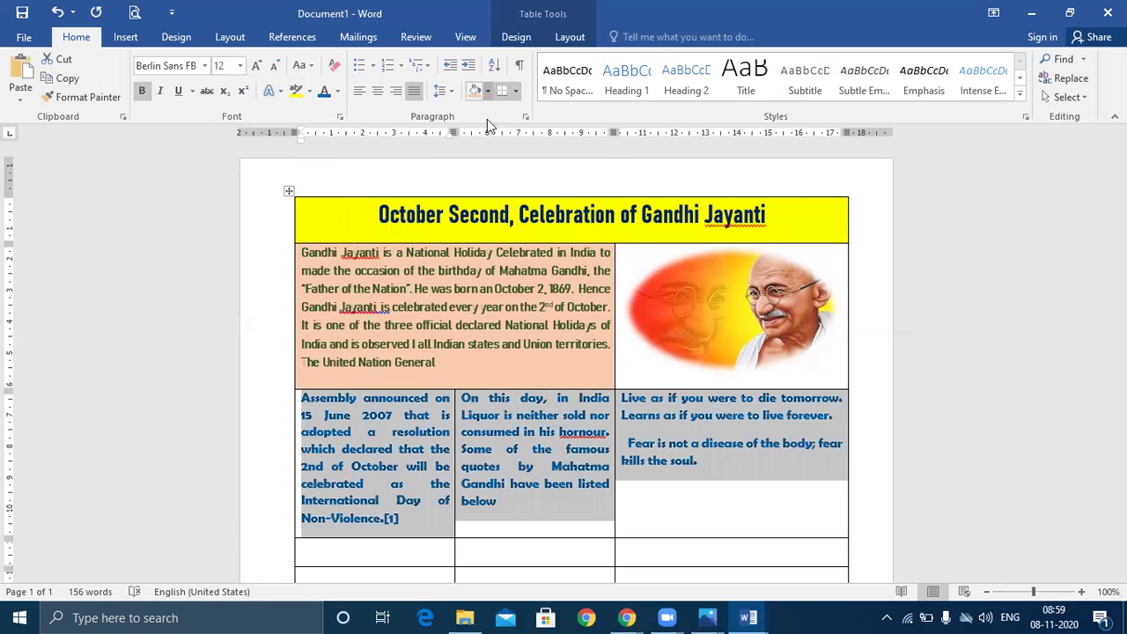
pyautogui.click(488, 90)
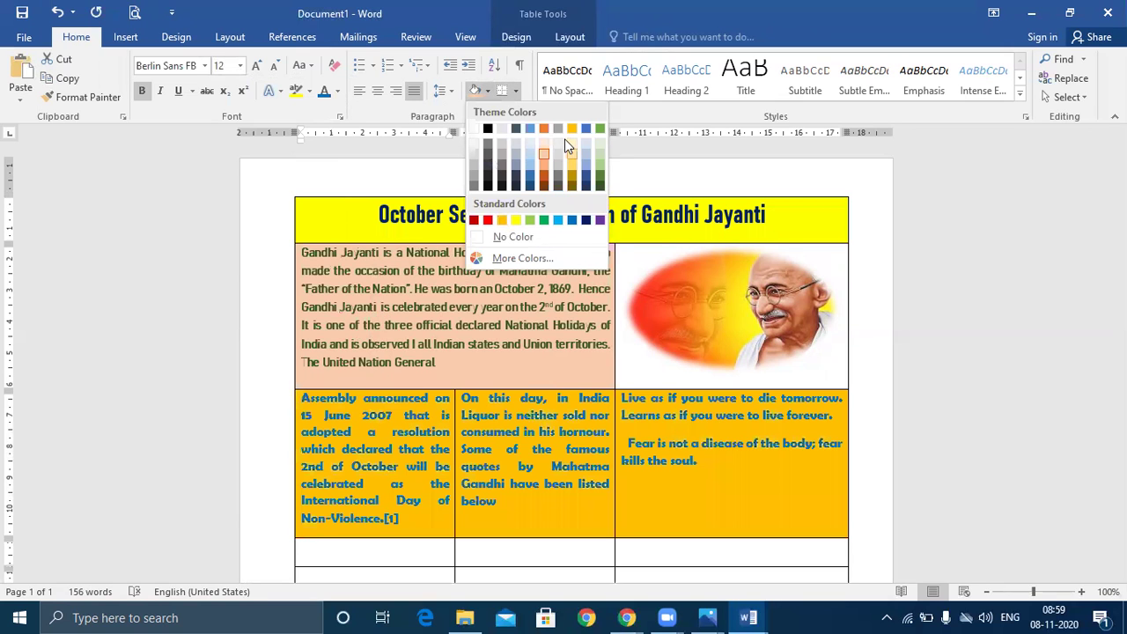
pyautogui.click(544, 149)
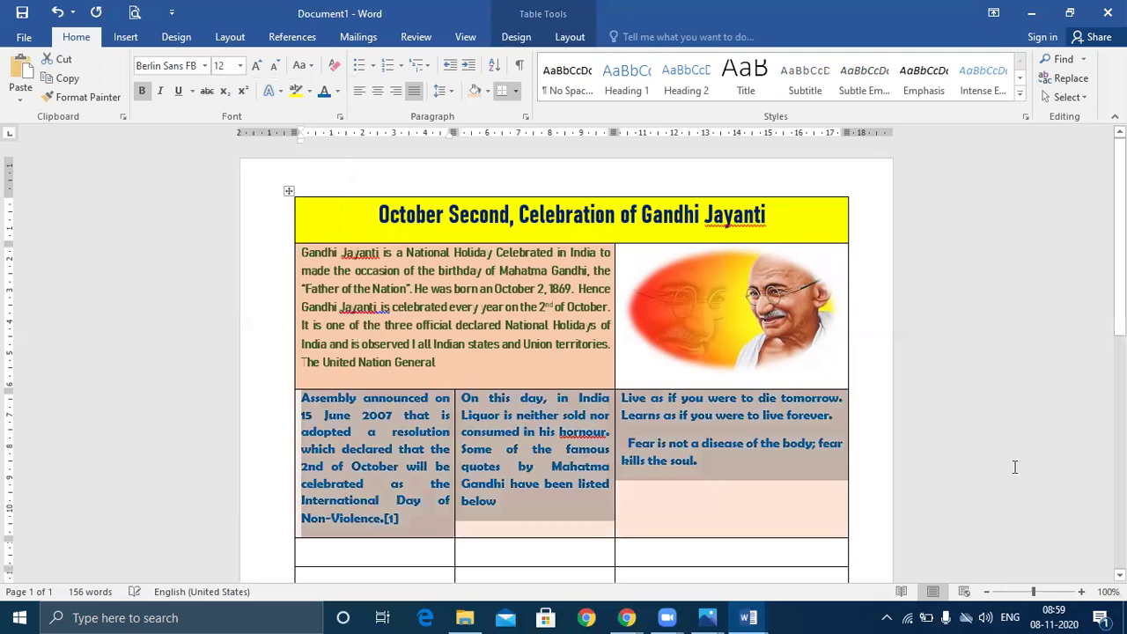
# Increase the font size of the text in all three third-row cells to 15
pyautogui.click(397, 481)
pyautogui.moveTo(311, 403); pyautogui.dragTo(735, 426)
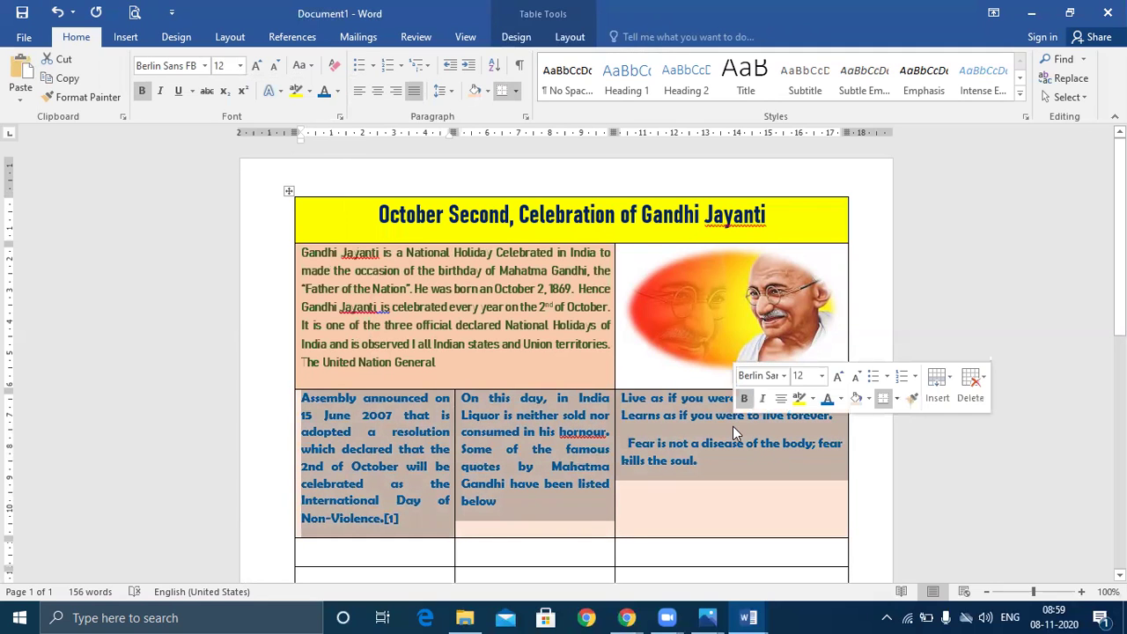
pyautogui.hotkey('ctrl', ']')
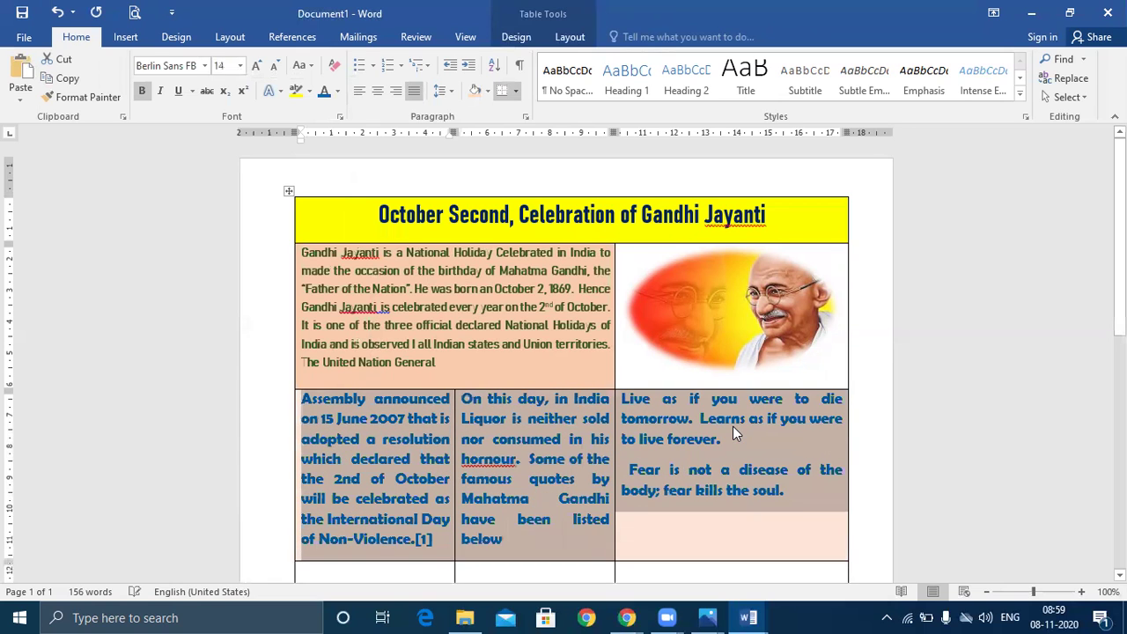
pyautogui.hotkey('ctrl', ']')
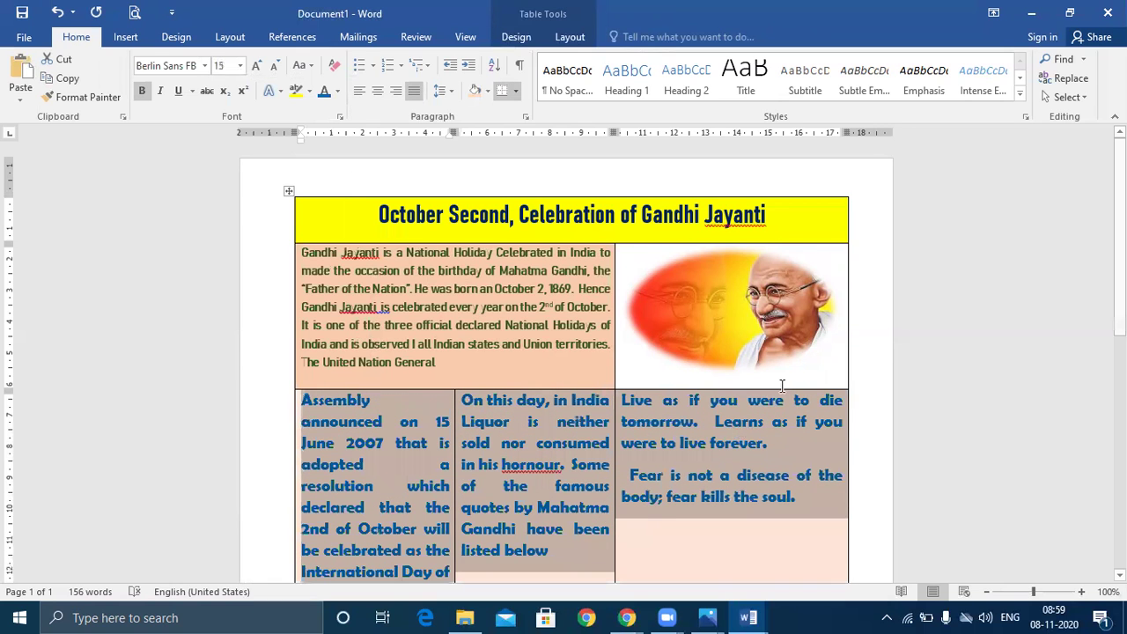
pyautogui.scroll(-2, 766, 400)
pyautogui.click(705, 506)
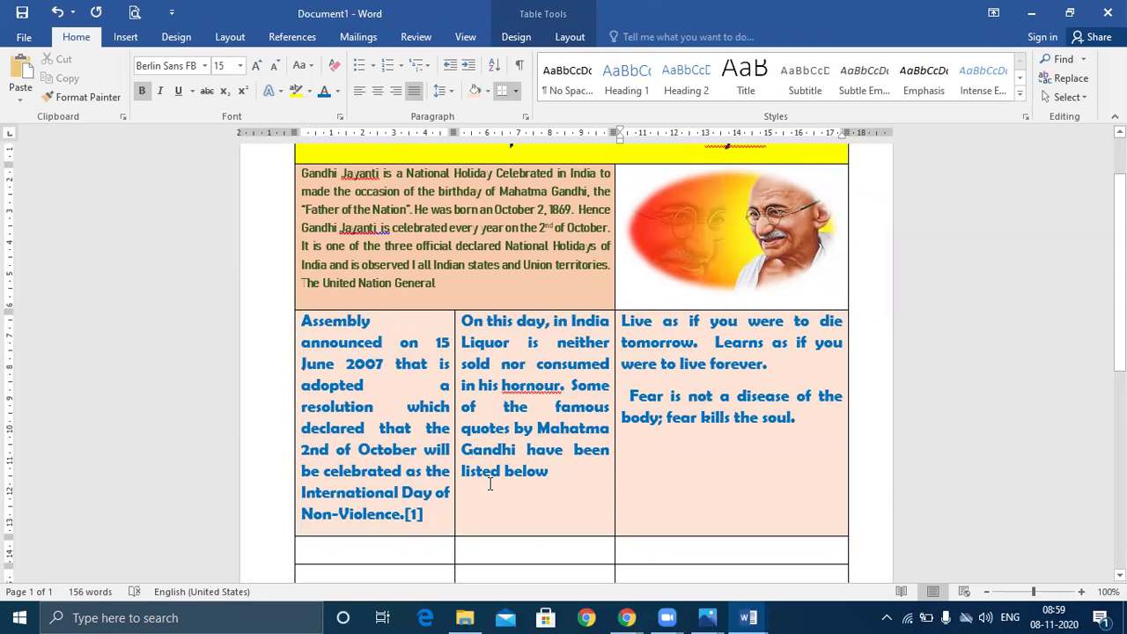
# Enlarge the quotes text starting "Live as if you were to die tomorrow" to font size 20
pyautogui.moveTo(624, 322)
pyautogui.mouseDown()
pyautogui.moveTo(812, 429)
pyautogui.moveTo(740, 420)
pyautogui.moveTo(623, 326)
pyautogui.mouseUp()
pyautogui.click(812, 429)
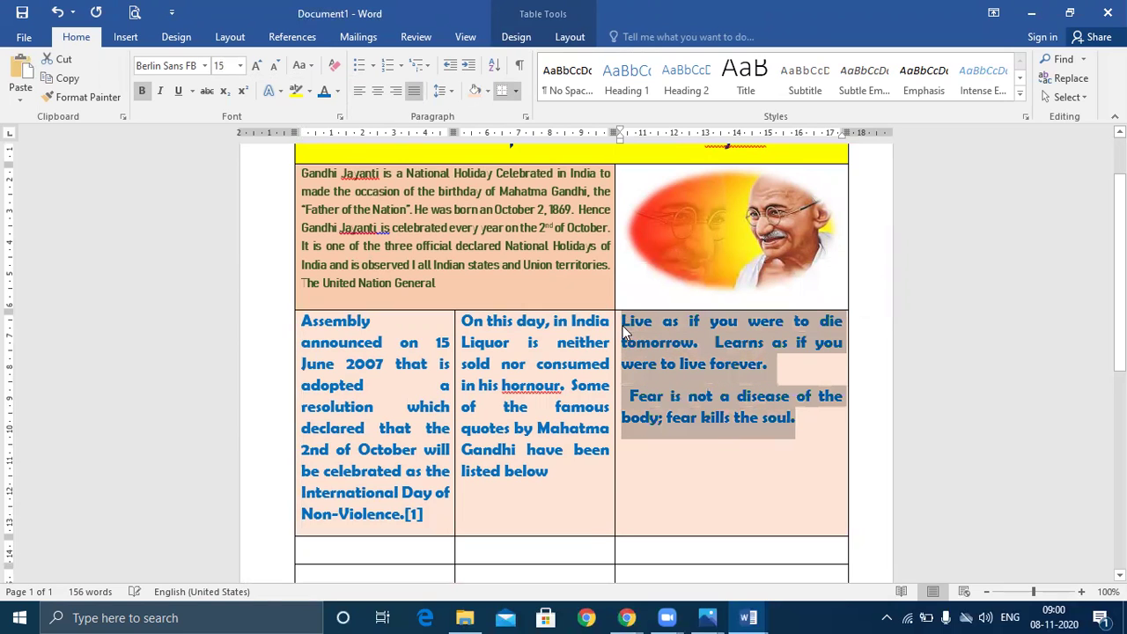
pyautogui.hotkey('ctrl', ']')
pyautogui.hotkey('ctrl', ']')
pyautogui.hotkey('ctrl', ']')
pyautogui.hotkey('ctrl', ']')
pyautogui.hotkey('ctrl', ']')
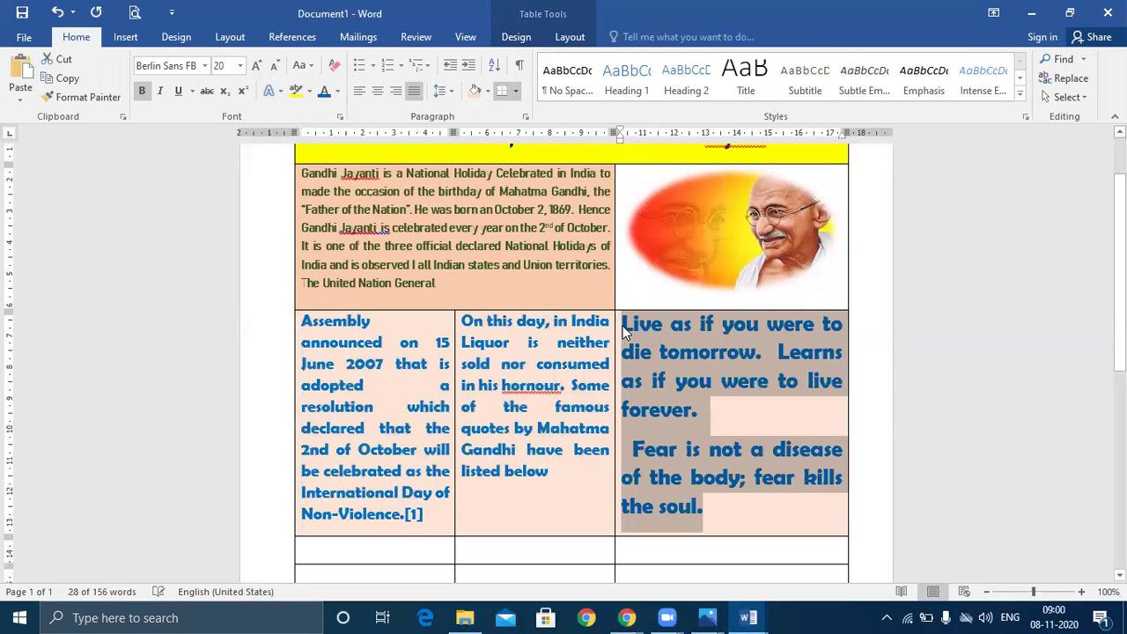
pyautogui.click(1064, 430)
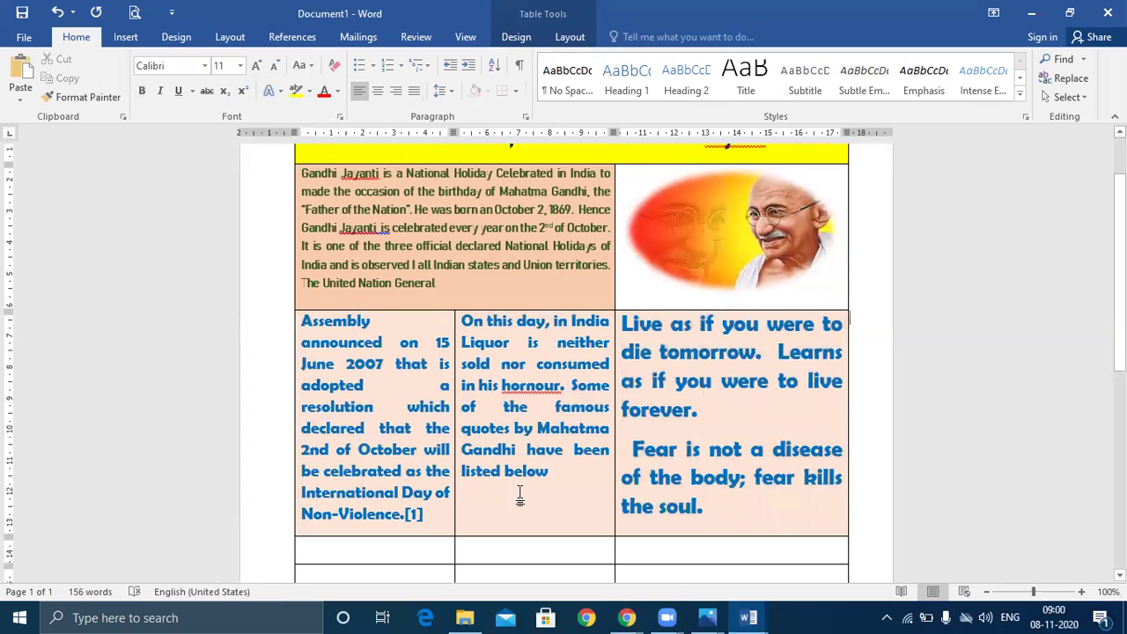
# Set the font size of the third-row paragraph starting "On this day, in India" to 16
pyautogui.moveTo(464, 320); pyautogui.dragTo(555, 473)
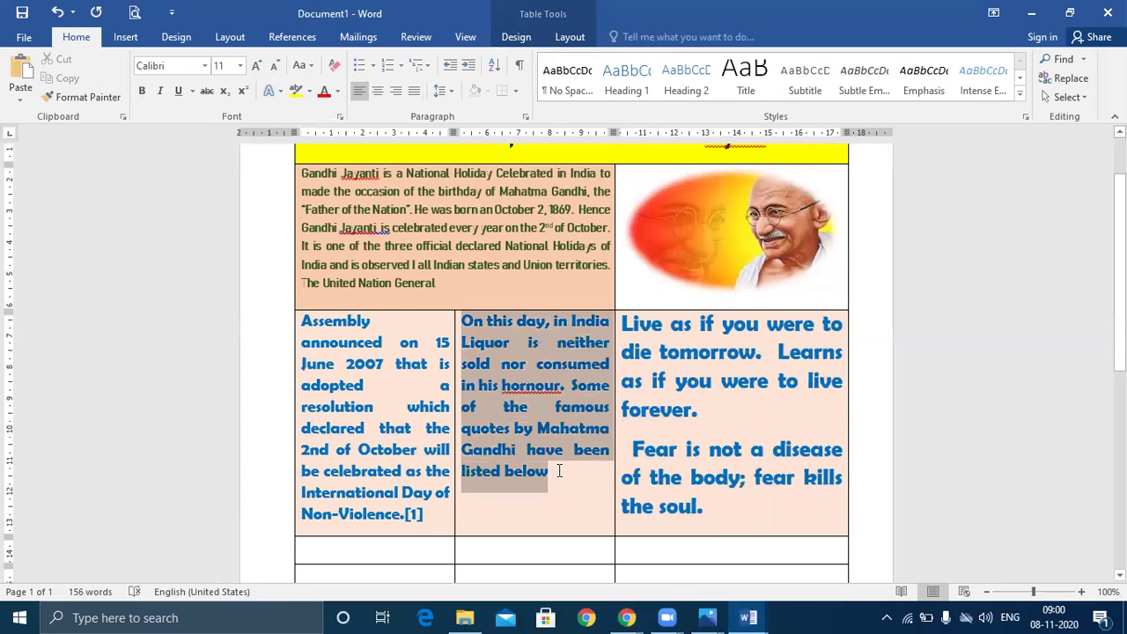
pyautogui.hotkey('ctrl', ']')
pyautogui.hotkey('ctrl', ']')
pyautogui.hotkey('ctrl', ']')
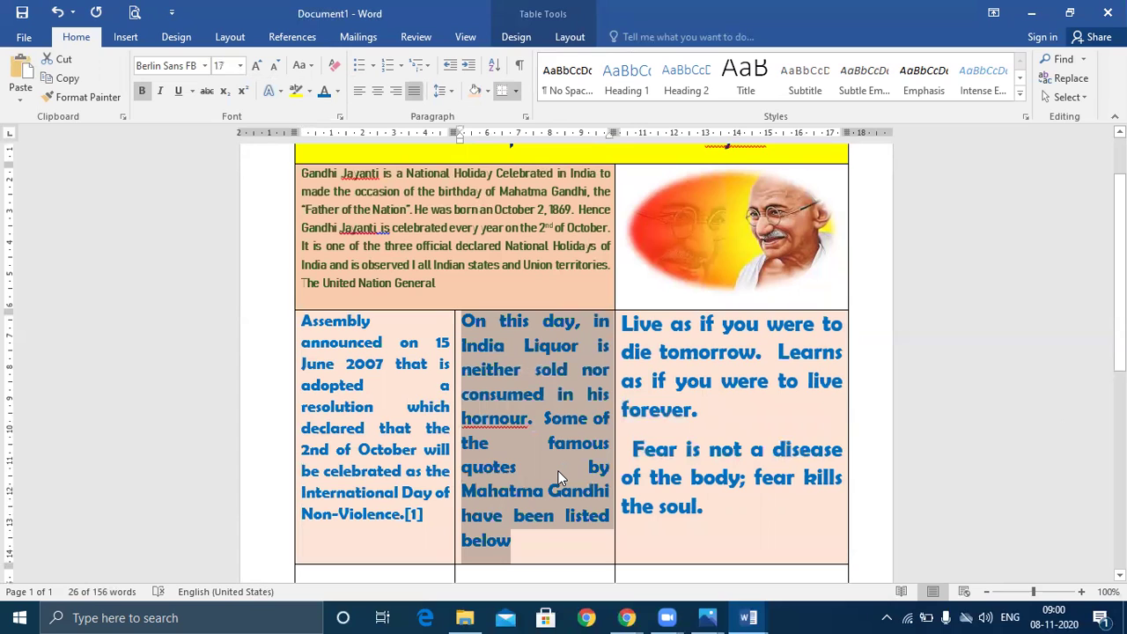
pyautogui.hotkey('ctrl', '[')
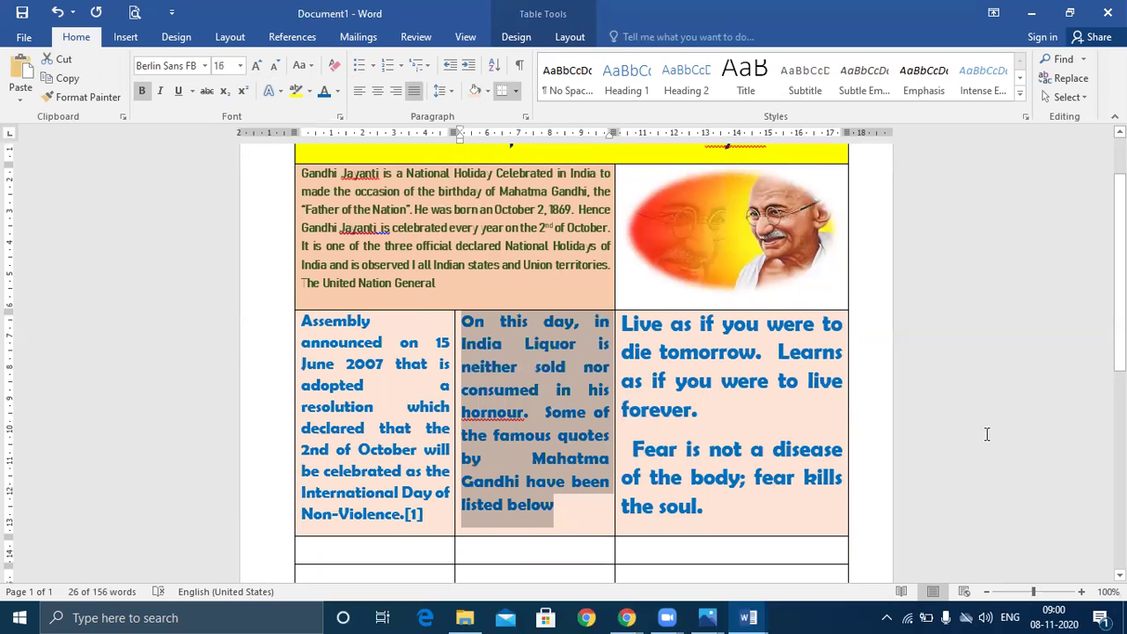
pyautogui.click(988, 434)
# Switch to OA LAB Exercise and copy the heading "Computers have Become the part of Life"
pyautogui.scroll(-3, 986, 434)
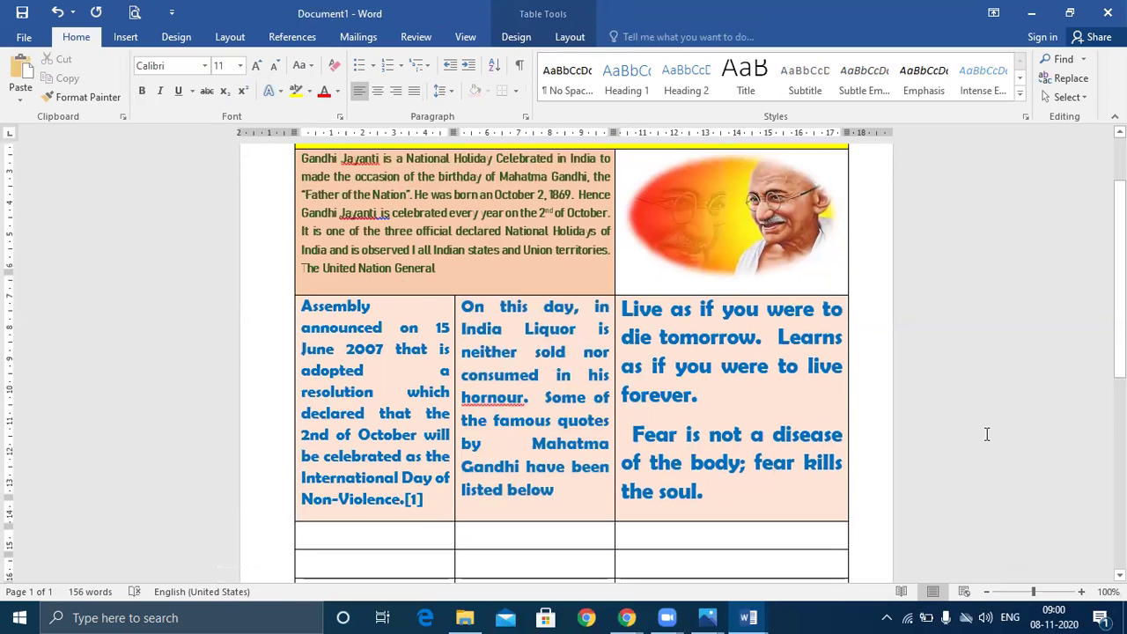
pyautogui.moveTo(745, 617)
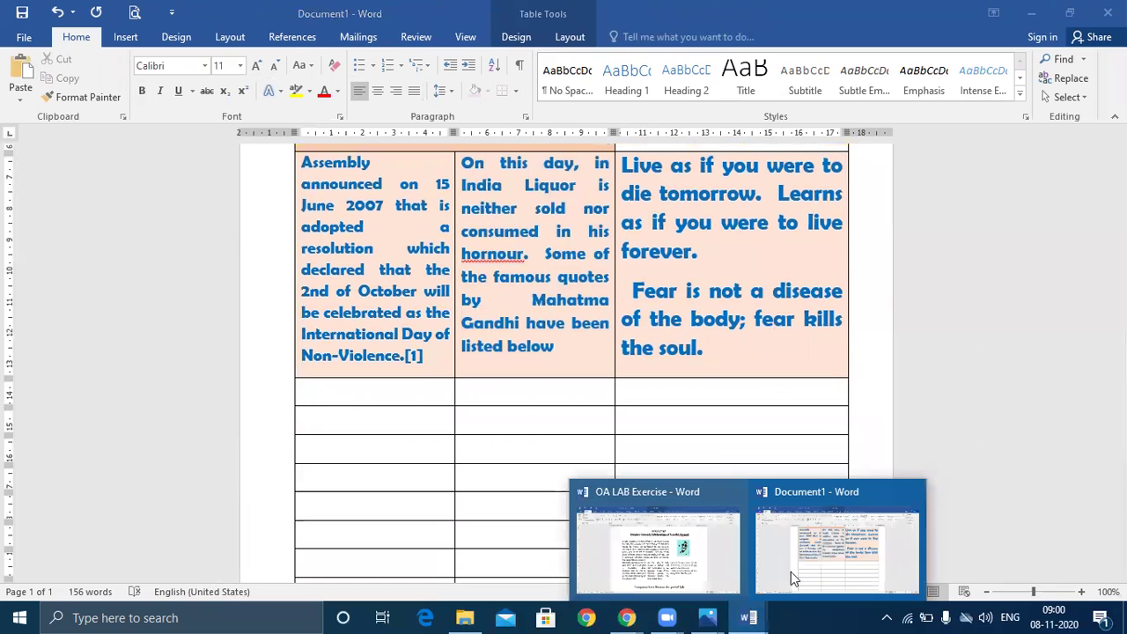
pyautogui.click(667, 550)
pyautogui.scroll(-3, 708, 507)
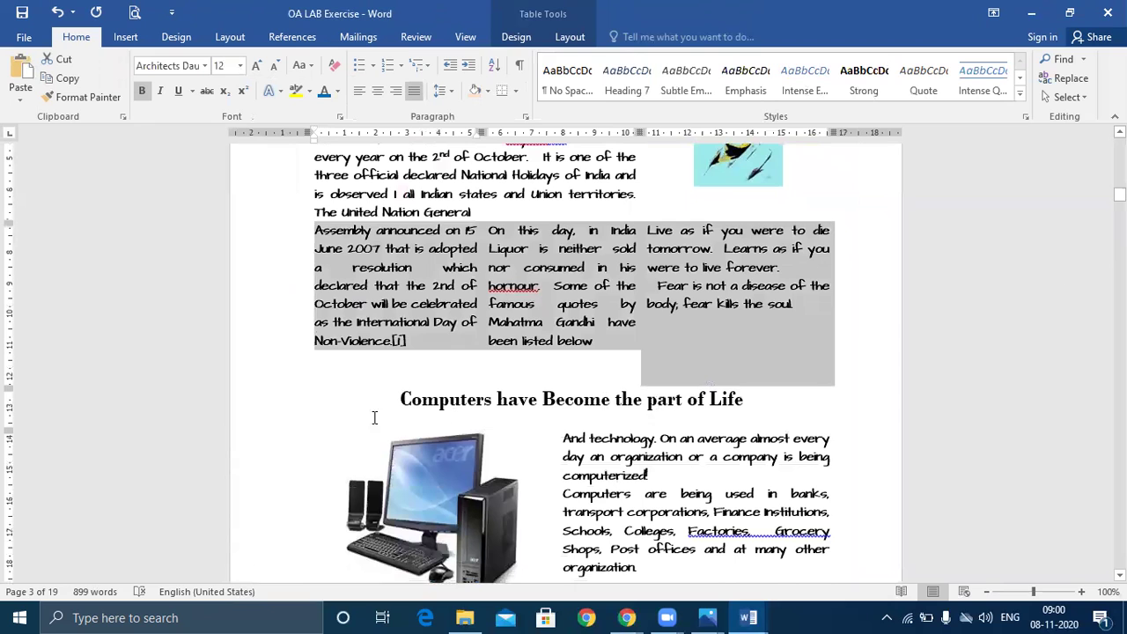
pyautogui.moveTo(397, 401); pyautogui.dragTo(800, 408)
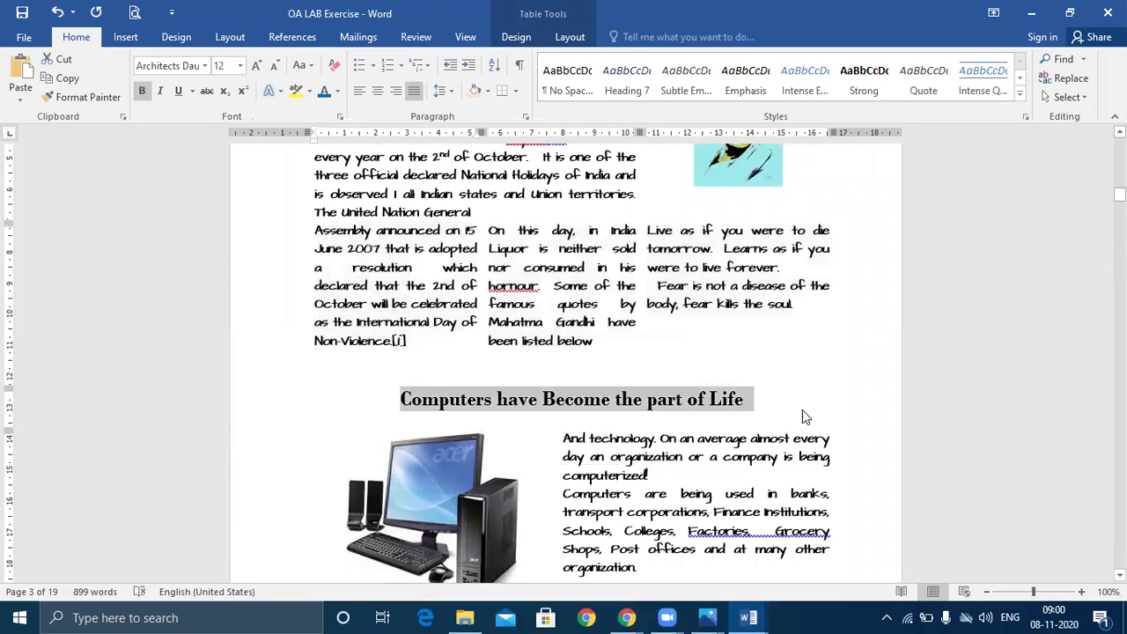
pyautogui.moveTo(749, 617)
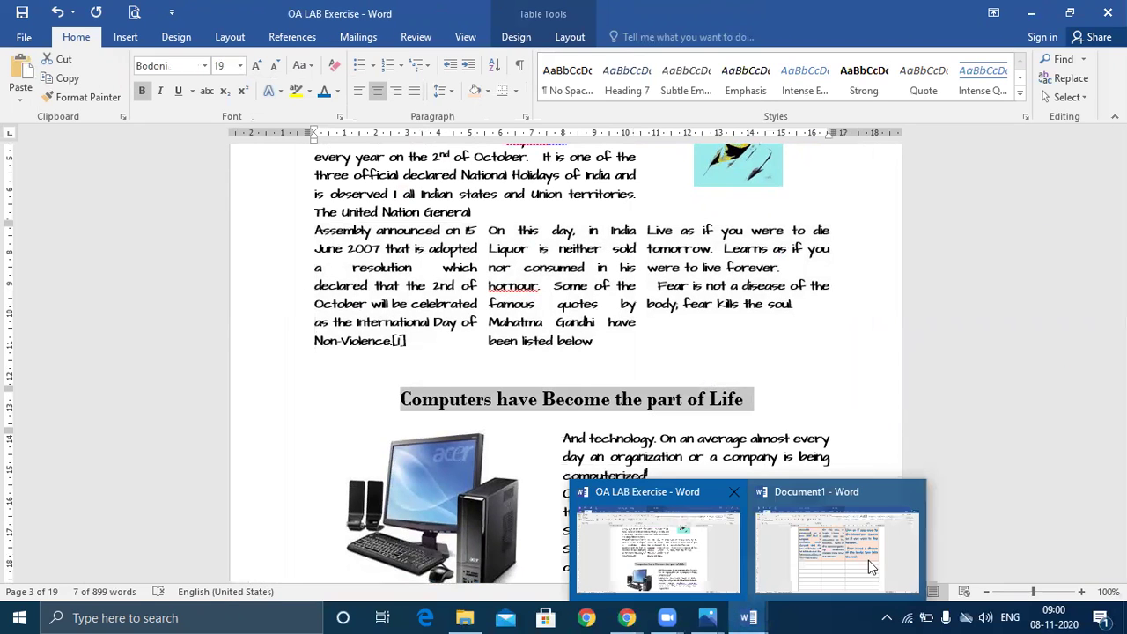
# Return to Document1 and merge the three empty cells of the table's fourth row into one cell
pyautogui.click(869, 563)
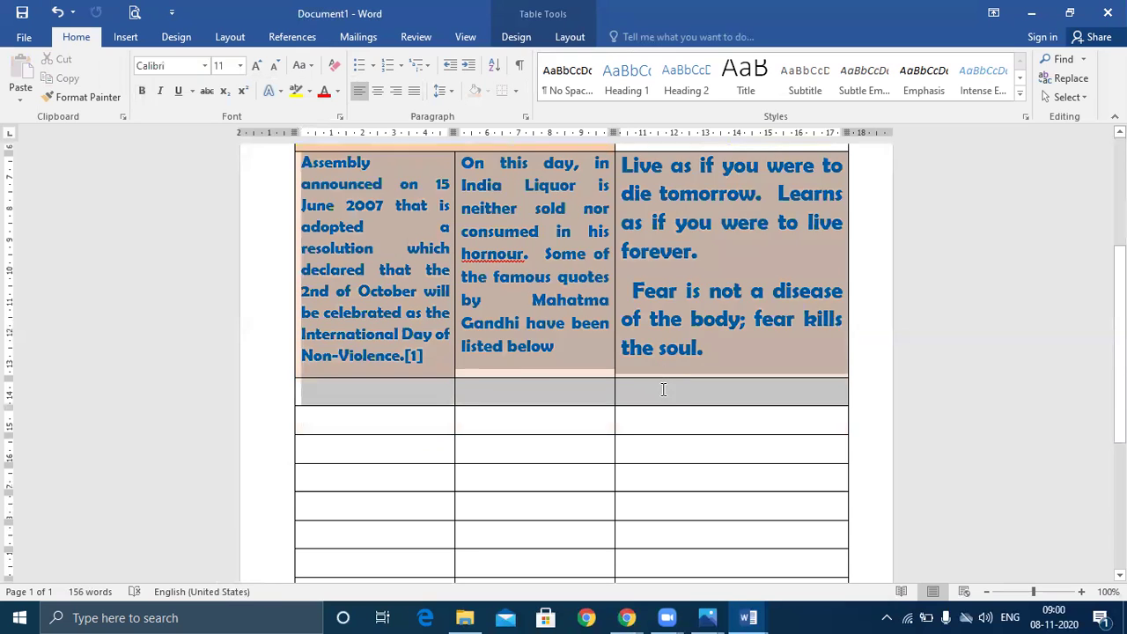
pyautogui.click(668, 388)
pyautogui.rightClick(669, 396)
pyautogui.moveTo(408, 396); pyautogui.dragTo(648, 388)
pyautogui.rightClick(648, 388)
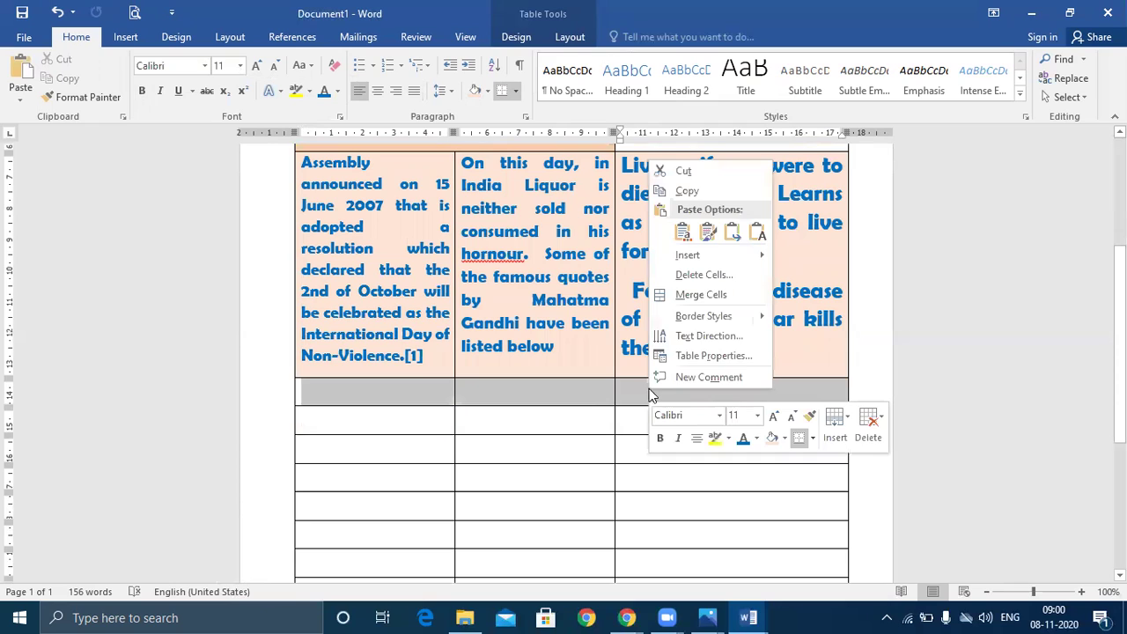
pyautogui.click(683, 292)
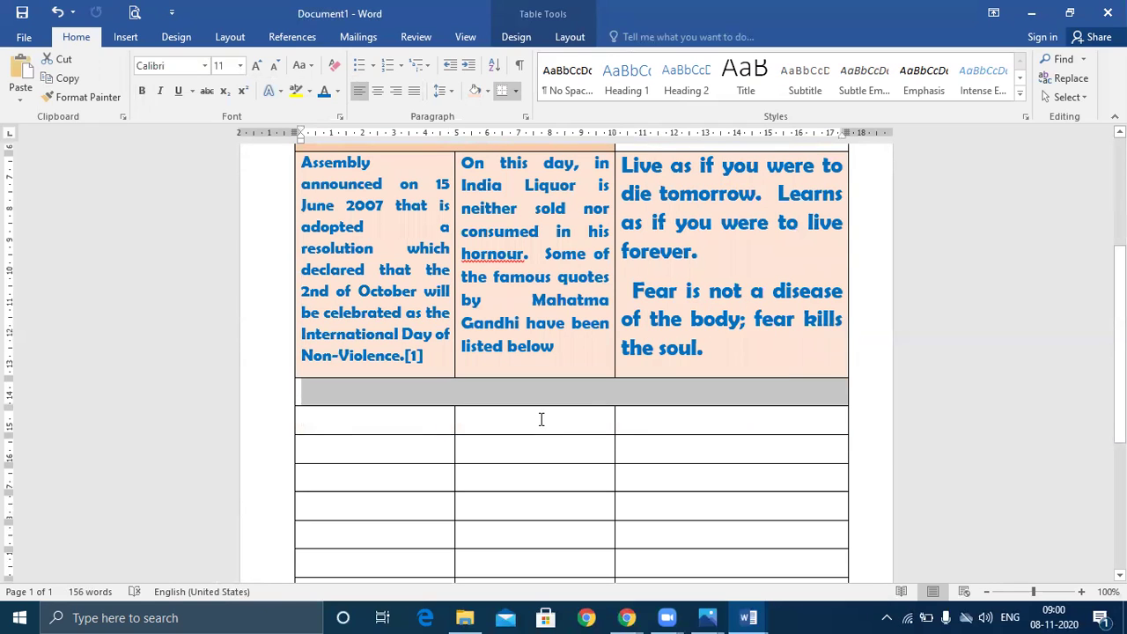
# Paste the copied "Computers have Become the part of Life" heading into the merged row and remove the blank line after it
pyautogui.hotkey('ctrl', 'v')
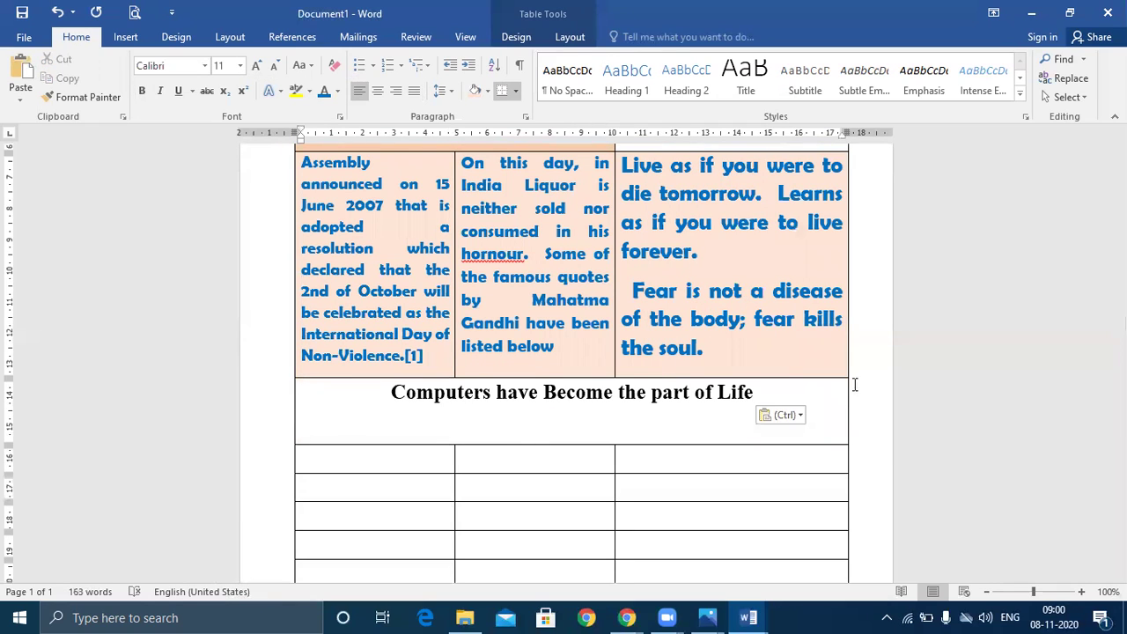
pyautogui.click(776, 398)
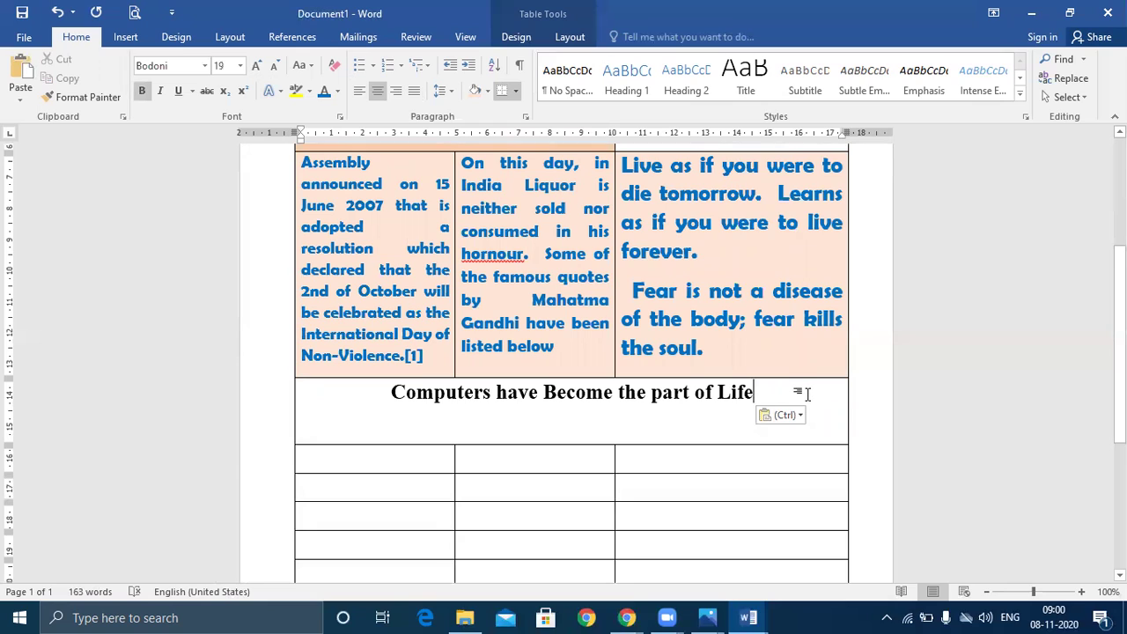
pyautogui.press('Delete')
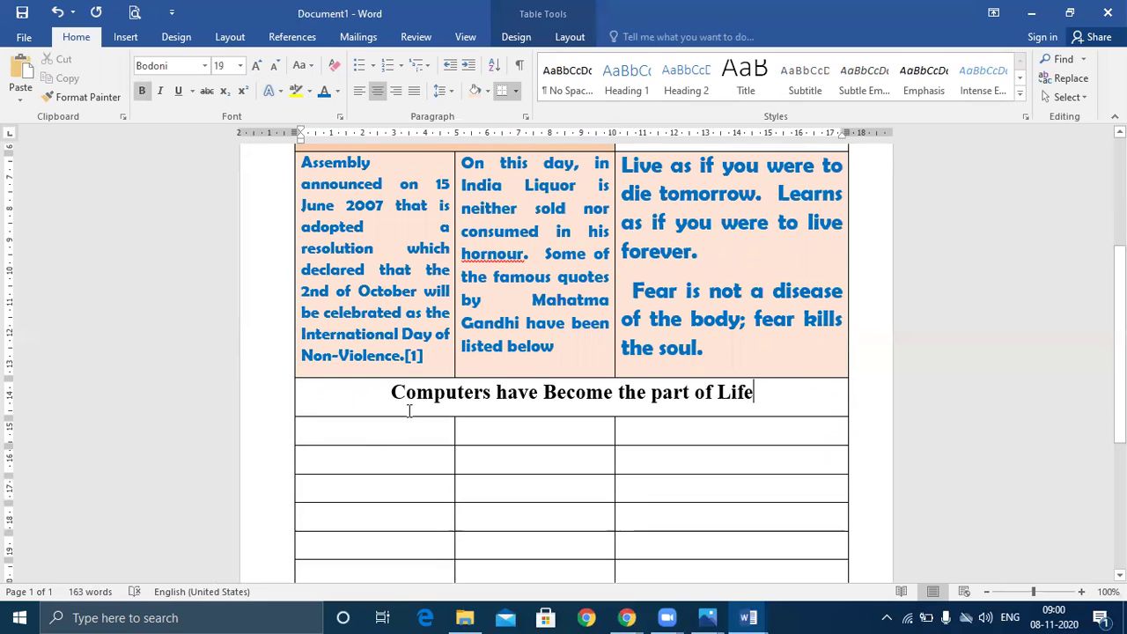
# Format the heading "Computers have Become the part of Life" in the Algerian font with dark red text
pyautogui.tripleClick(654, 394)
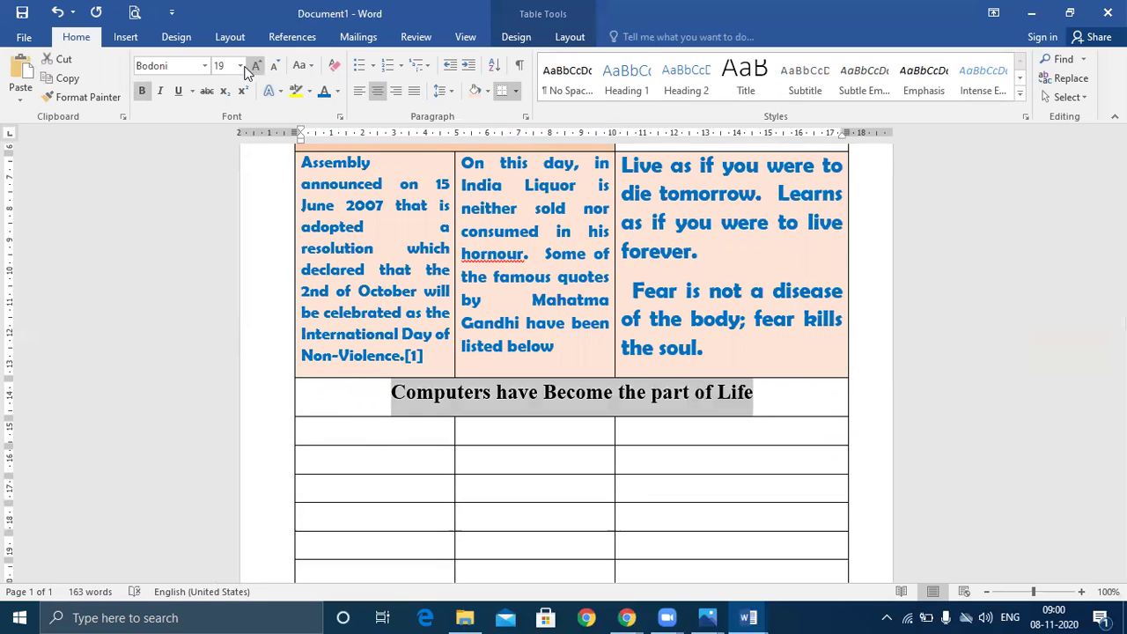
pyautogui.click(205, 65)
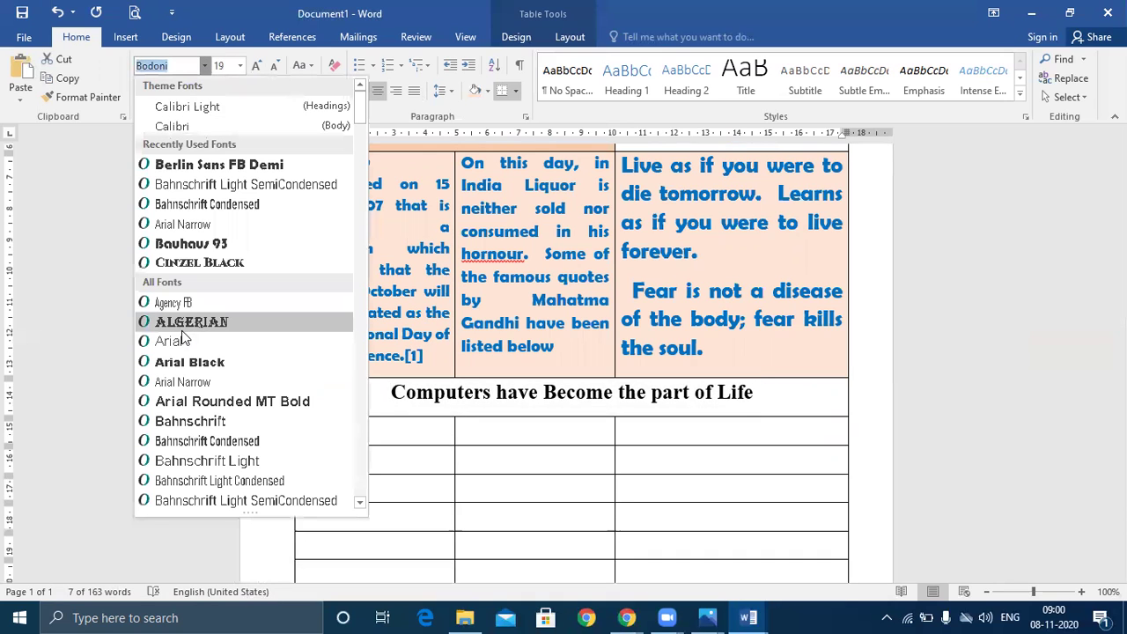
pyautogui.click(191, 322)
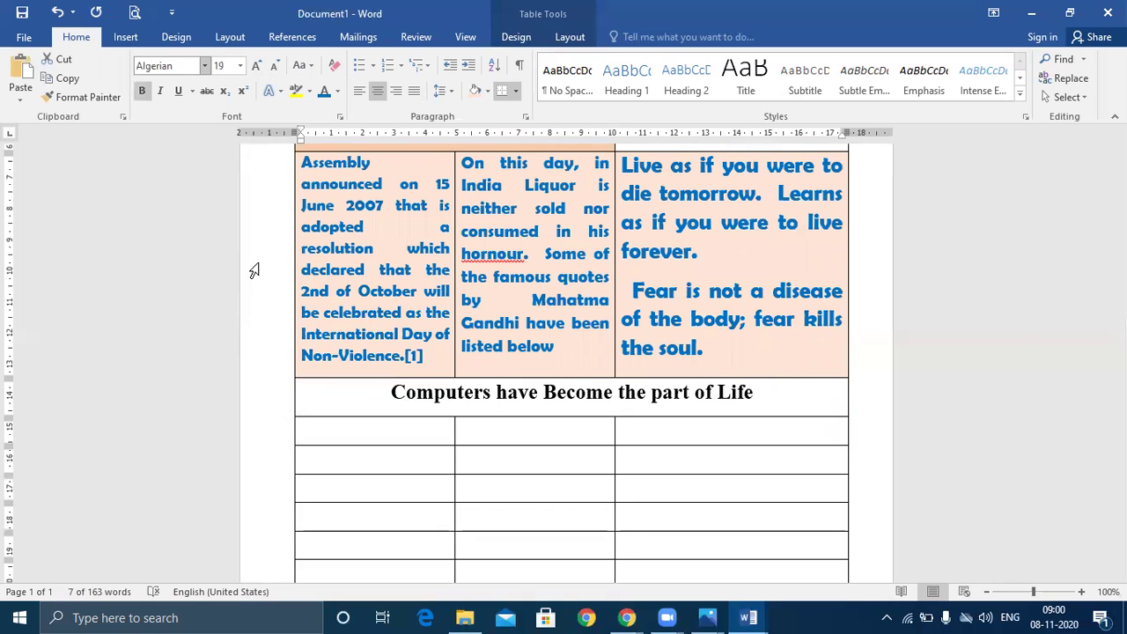
pyautogui.click(339, 92)
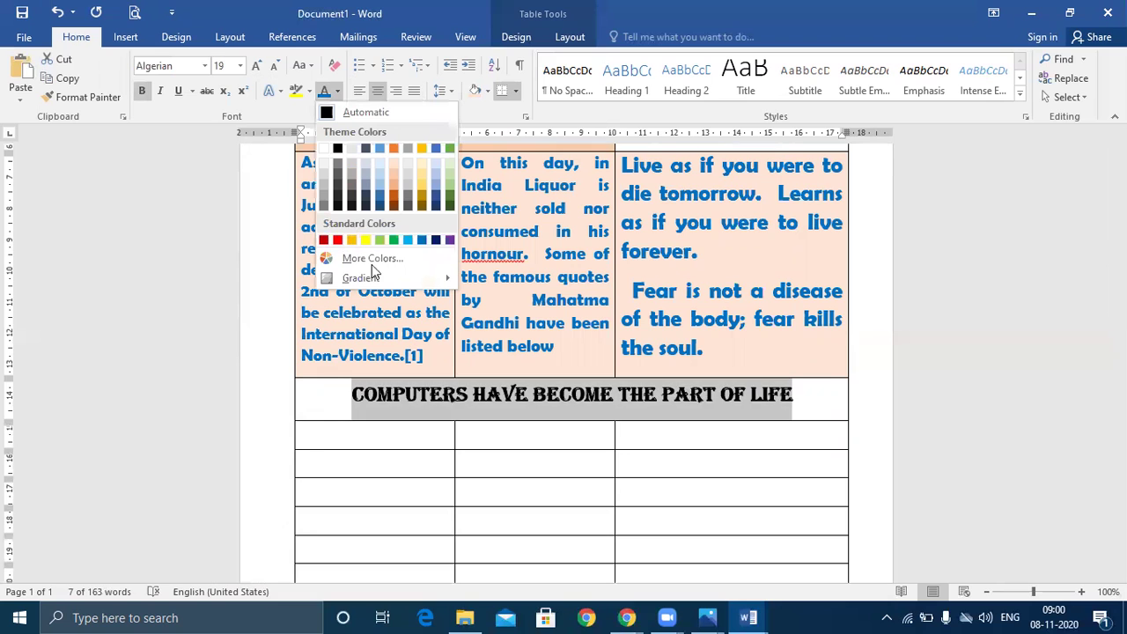
pyautogui.click(324, 240)
pyautogui.click(993, 356)
# Remove all borders from the entire newsletter table
pyautogui.scroll(5, 993, 356)
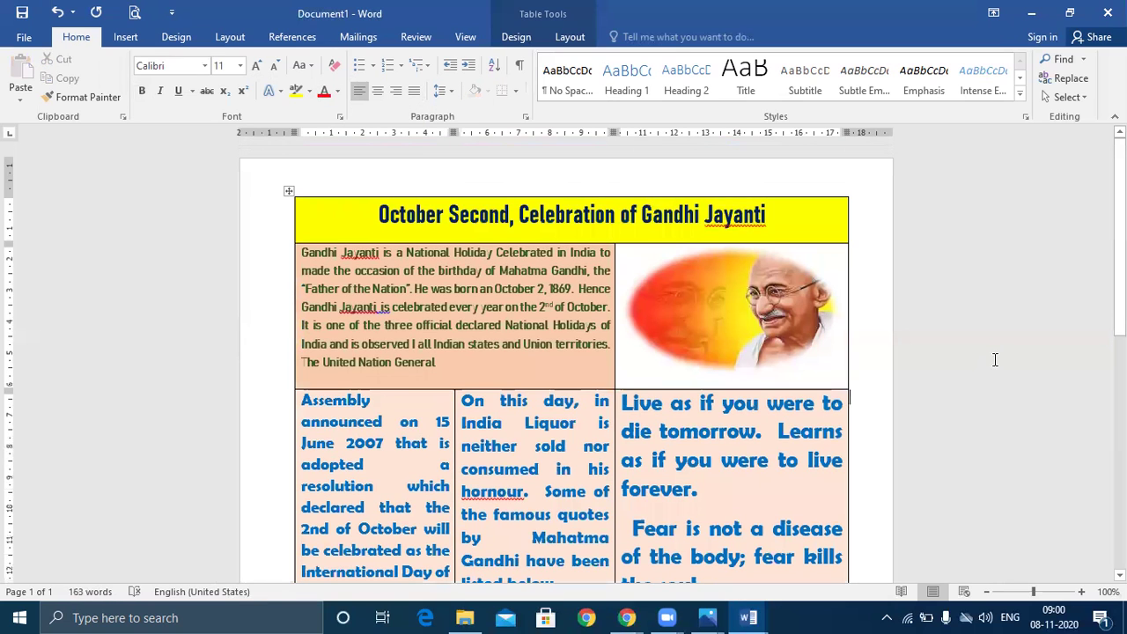
pyautogui.click(289, 193)
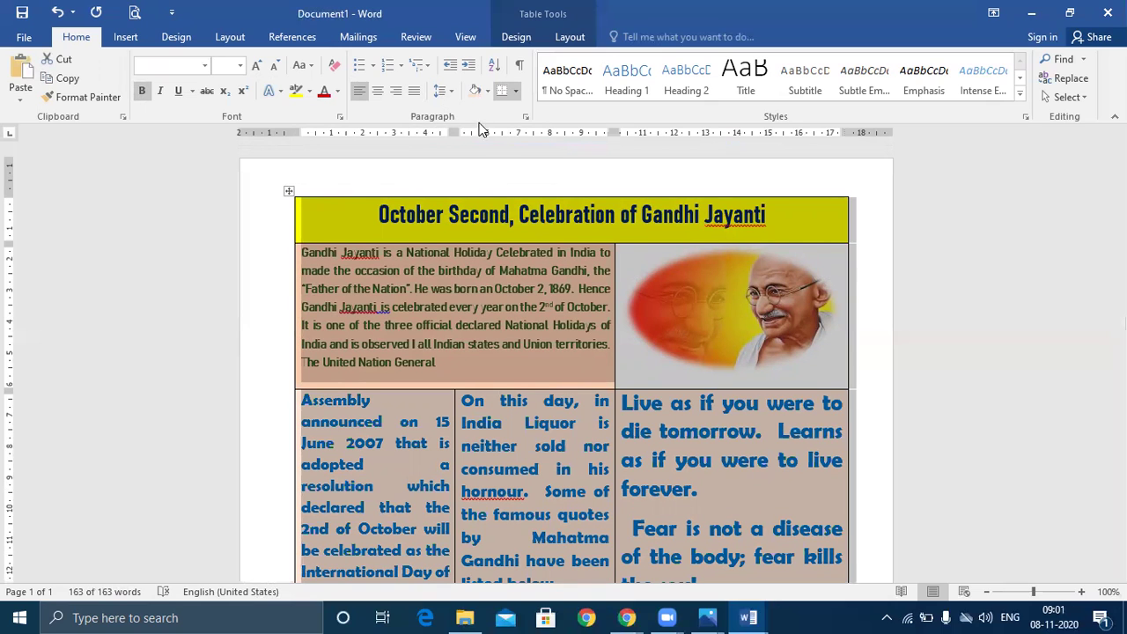
pyautogui.click(519, 95)
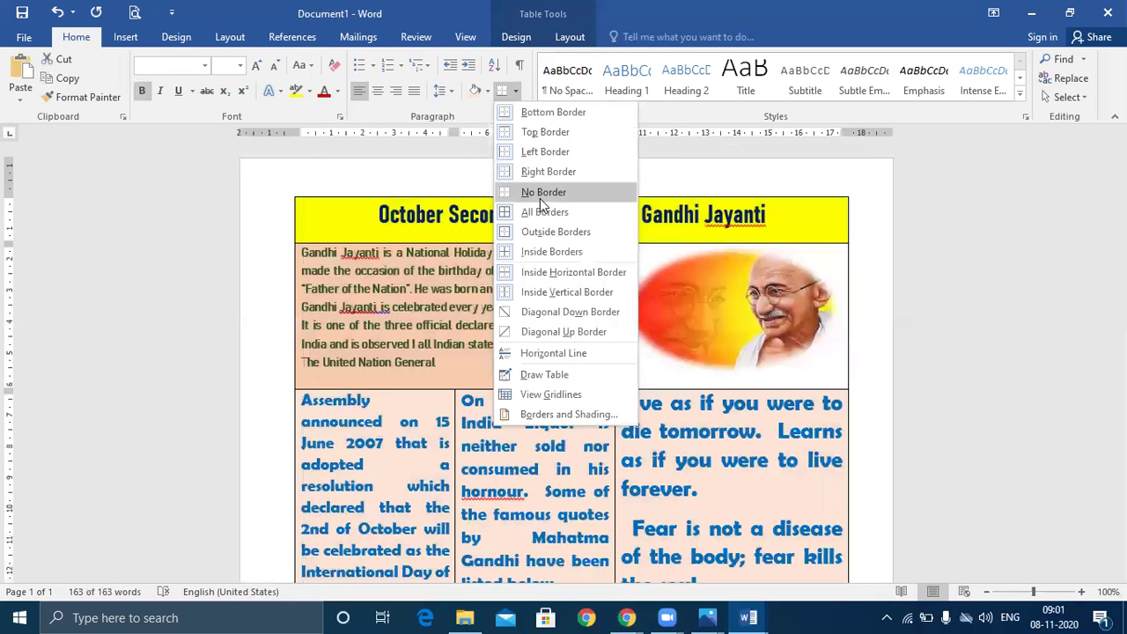
pyautogui.click(515, 188)
pyautogui.click(998, 395)
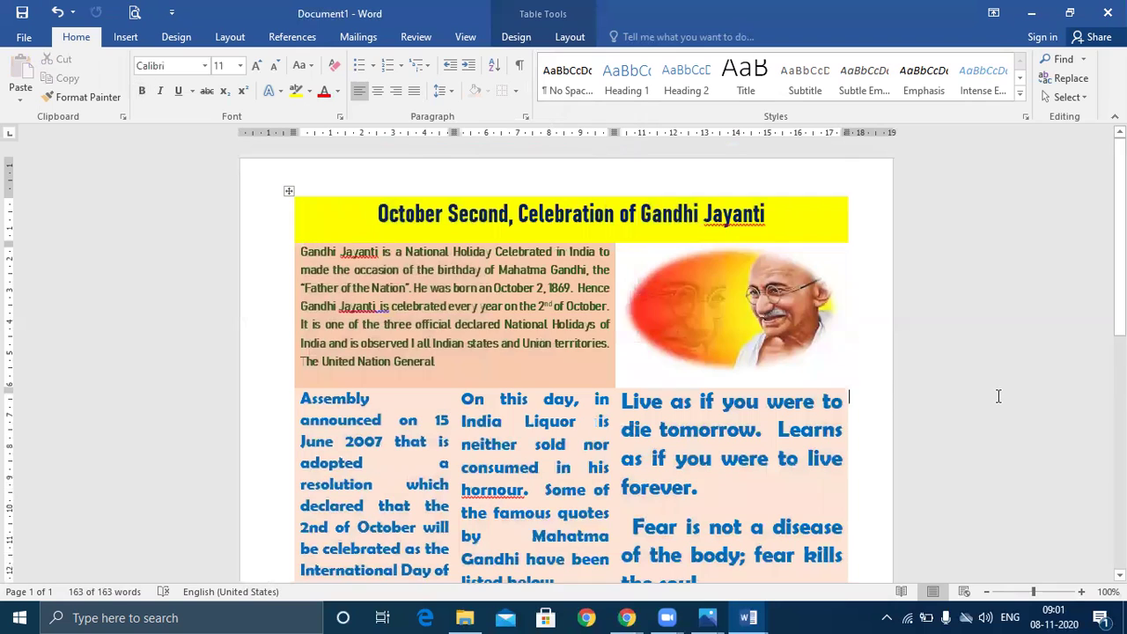
# Open the print preview of Document1 to check the borderless newsletter
pyautogui.scroll(-1, 999, 396)
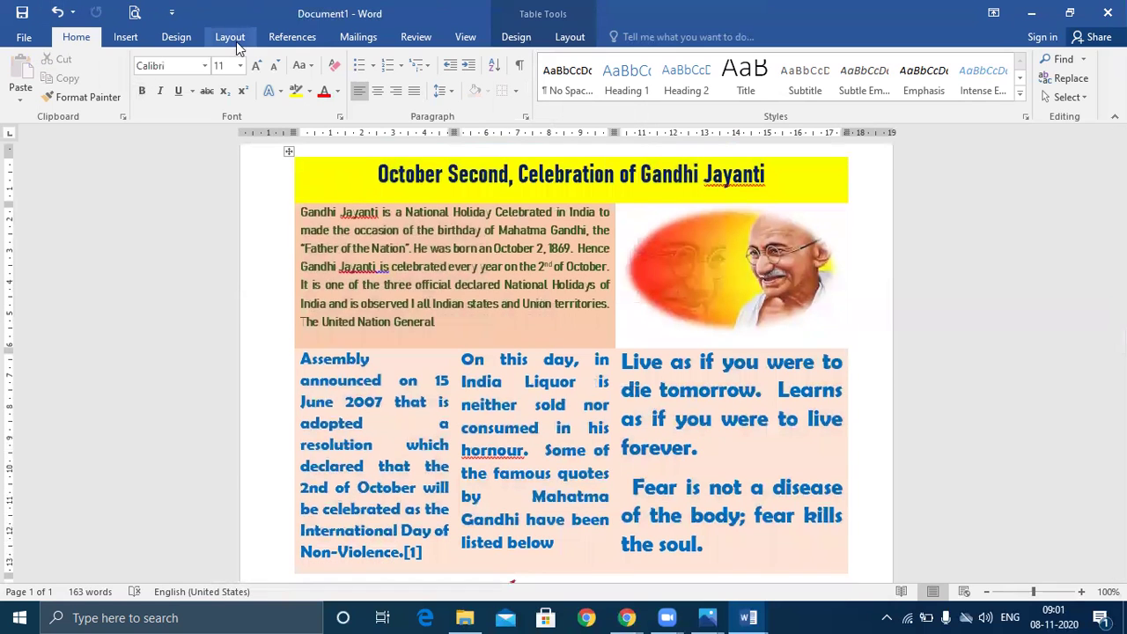
pyautogui.click(136, 13)
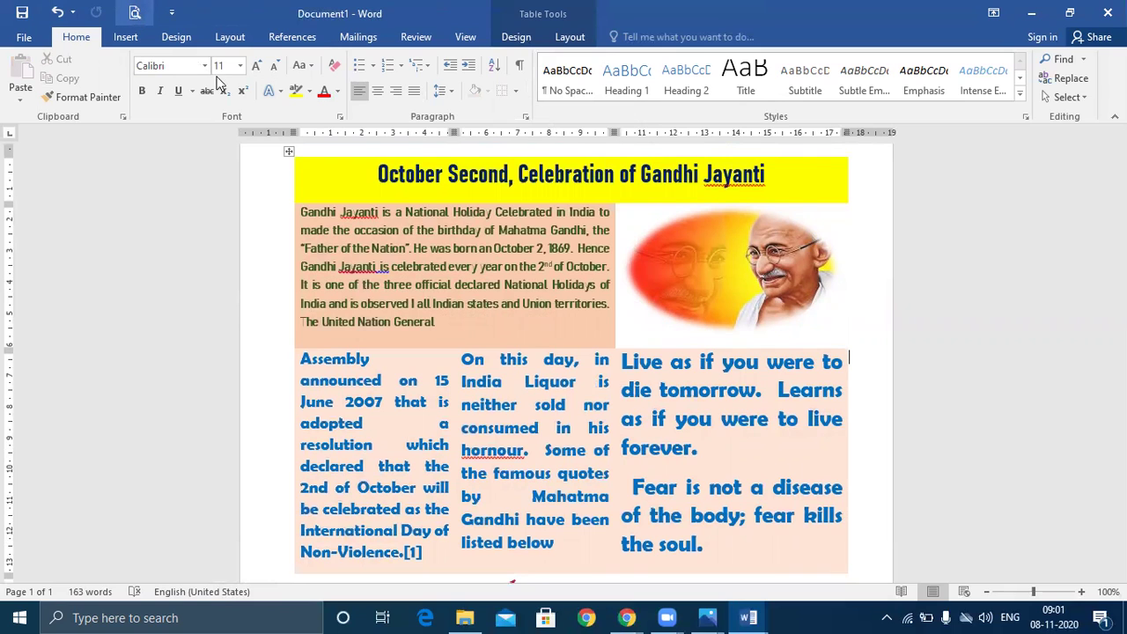